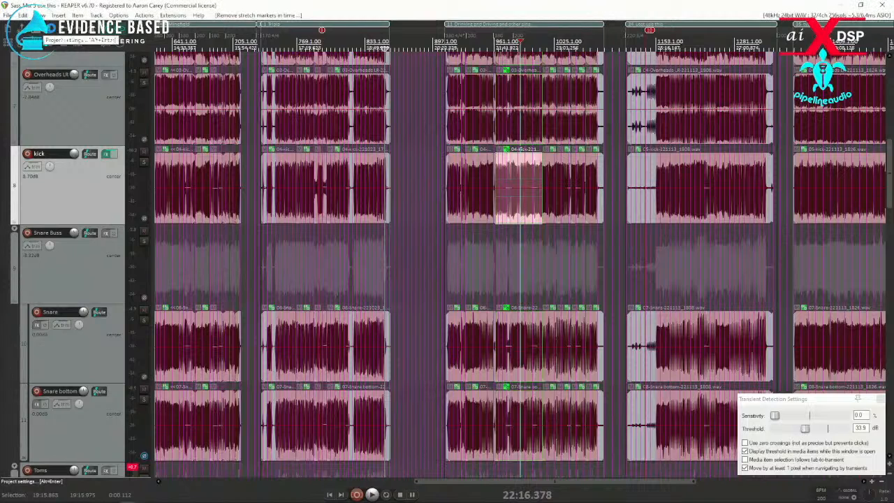
# Review the general, advanced and media pages of the project settings and close them without applying anything.
pyautogui.click(51, 30)
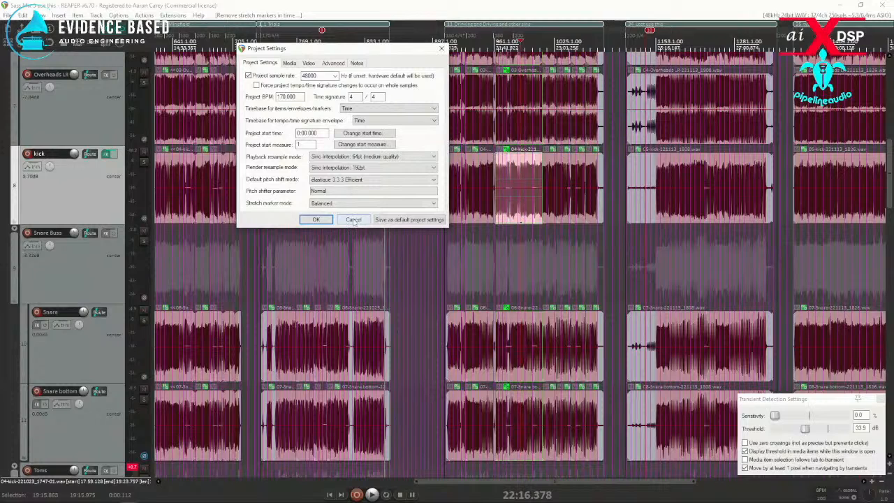
pyautogui.click(332, 63)
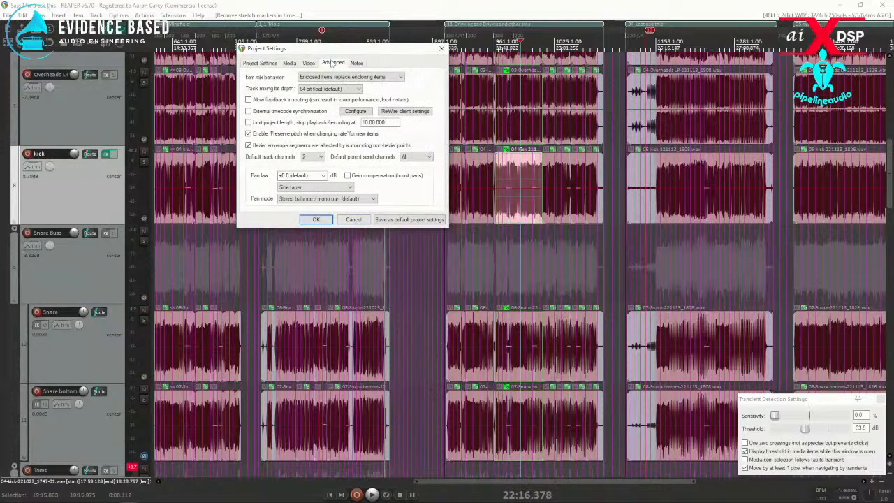
pyautogui.click(289, 63)
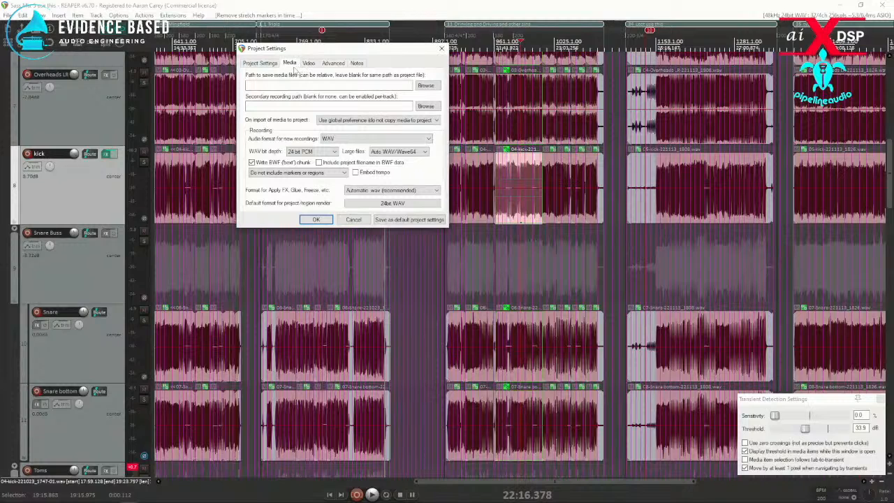
pyautogui.click(257, 64)
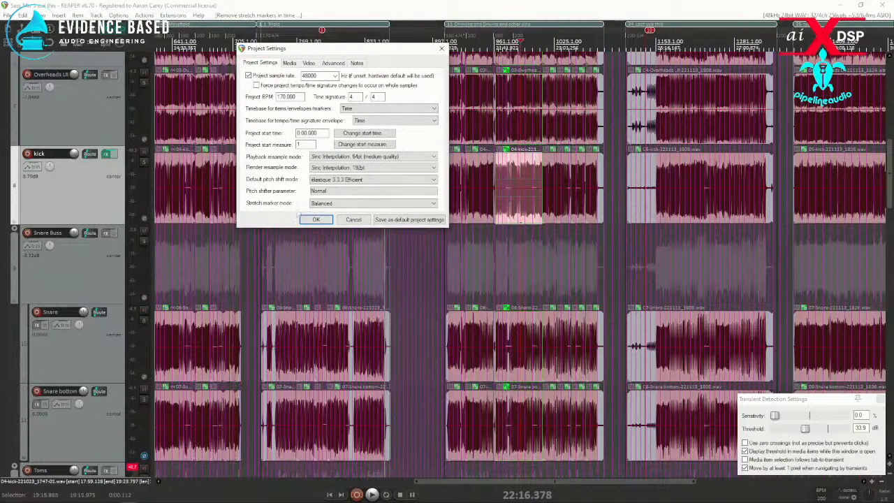
pyautogui.click(353, 219)
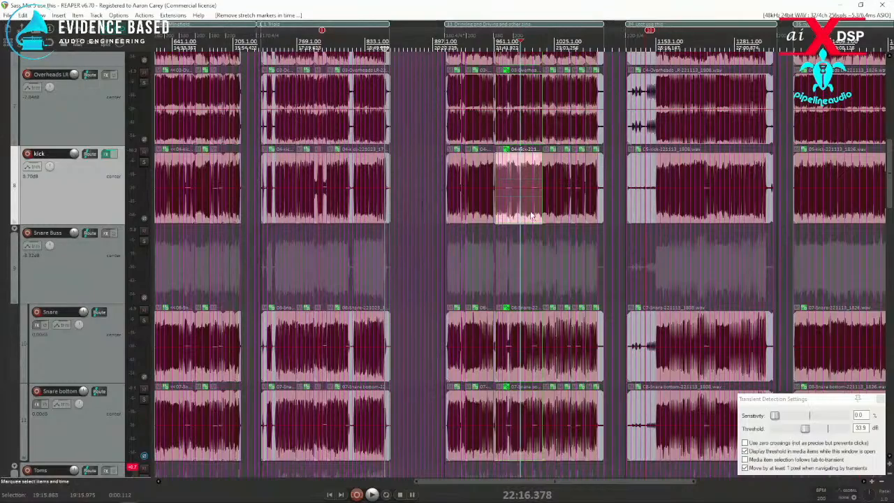
# Examine the recorded items and their stretch markers on the combined, overheads, kick and snare tracks.
pyautogui.click(464, 174)
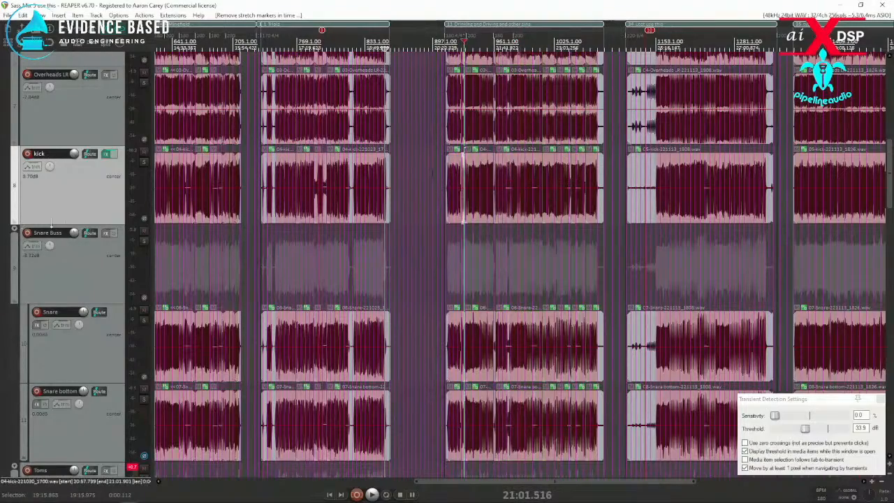
pyautogui.scroll(5, 58, 217)
pyautogui.scroll(-2, 60, 220)
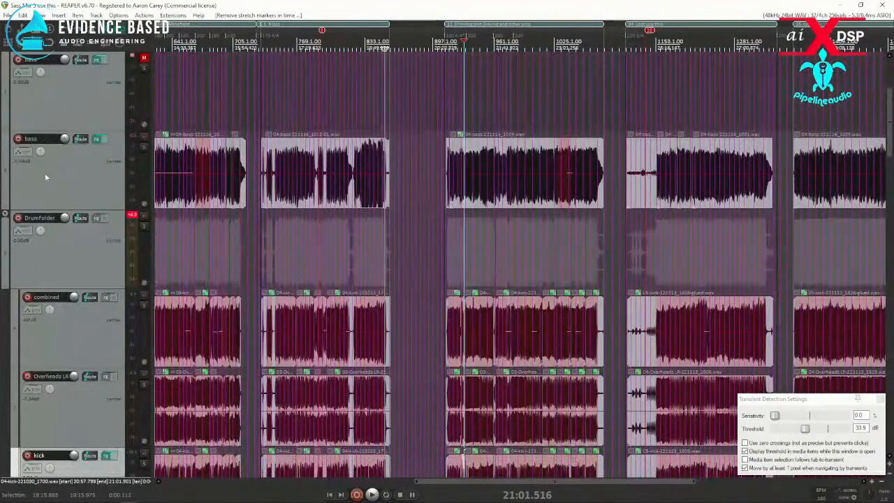
pyautogui.scroll(-1, 73, 275)
pyautogui.click(473, 256)
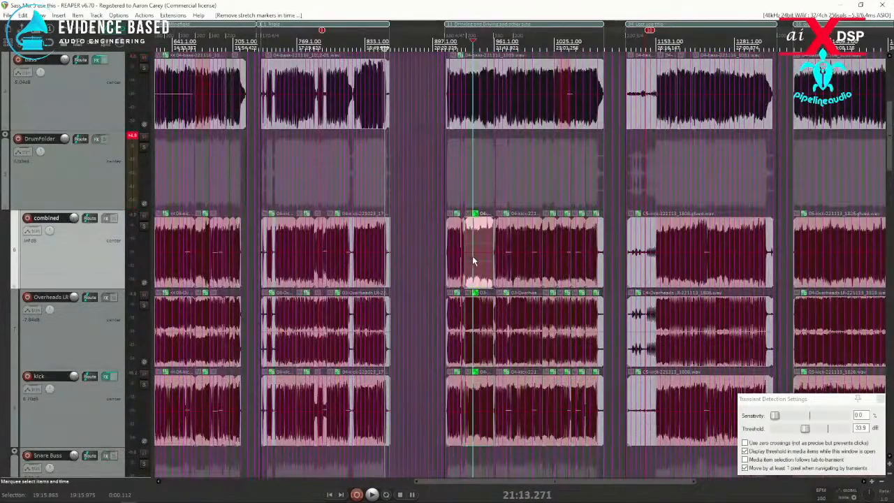
pyautogui.scroll(5, 474, 257)
pyautogui.scroll(6, 473, 257)
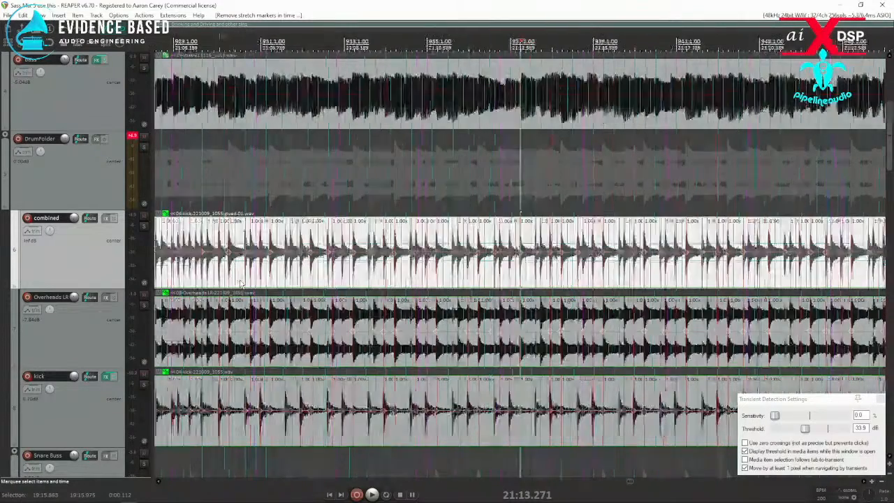
pyautogui.scroll(-6, 230, 266)
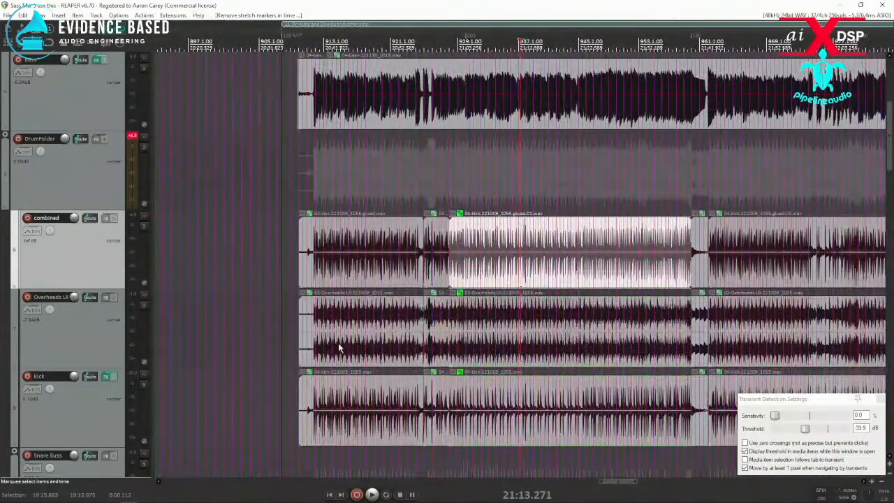
pyautogui.scroll(-3, 78, 328)
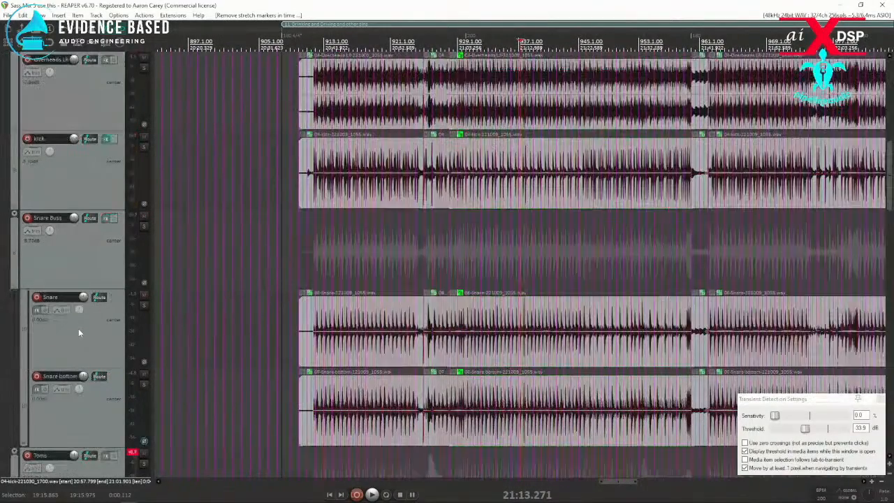
pyautogui.scroll(1, 101, 301)
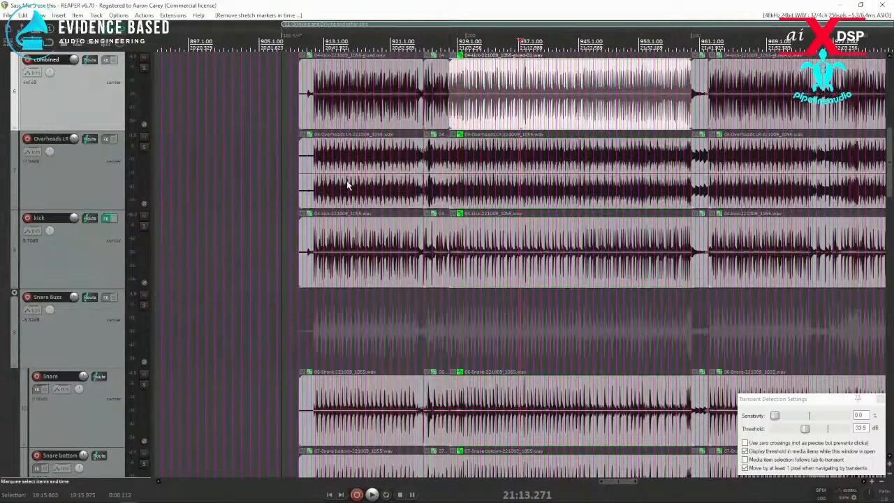
# Examine the opening hits and stretch markers of the kick item starting near measure 910 against the grid.
pyautogui.doubleClick(351, 241)
pyautogui.scroll(6, 351, 242)
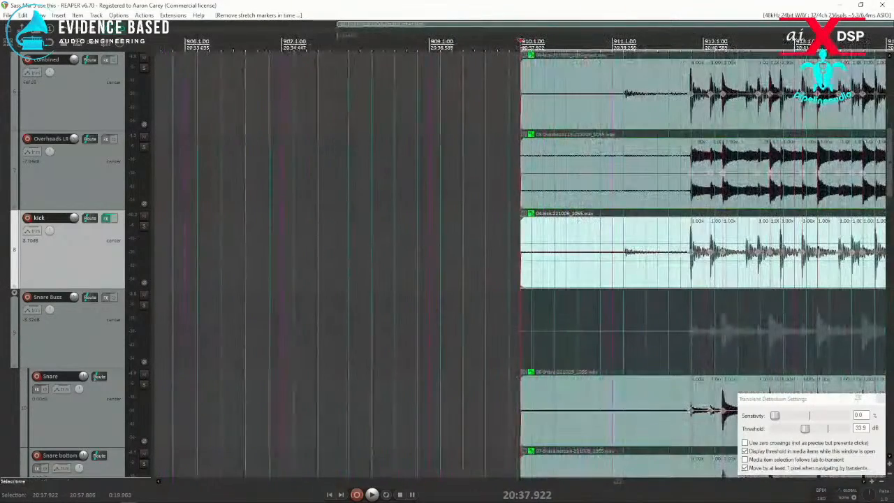
pyautogui.click(773, 234)
pyautogui.scroll(3, 774, 234)
pyautogui.scroll(-2, 716, 236)
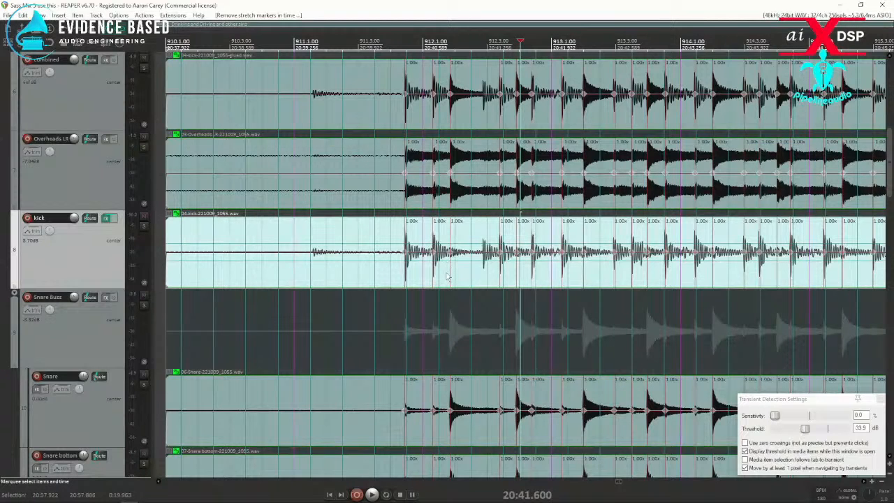
pyautogui.scroll(3, 449, 276)
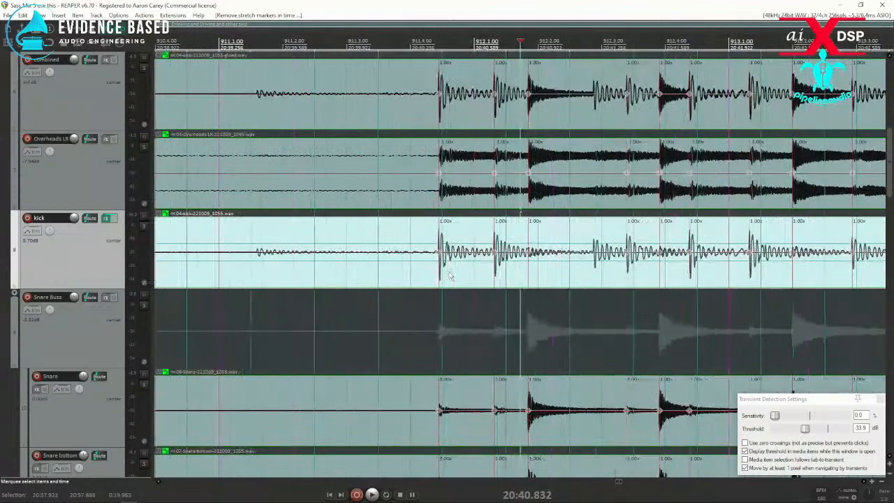
# Listen to the drums from just before the first hits ahead of measure 912, replaying the opening once.
pyautogui.click(386, 260)
pyautogui.press('space')
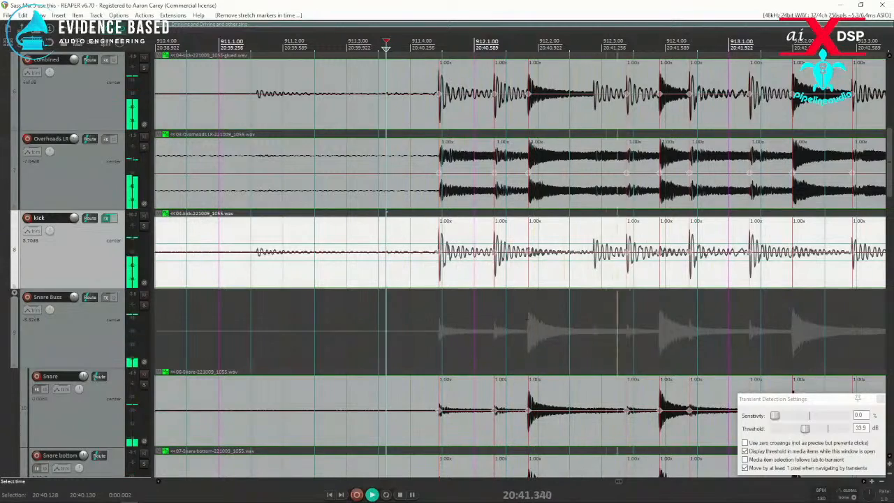
pyautogui.scroll(-2, 387, 260)
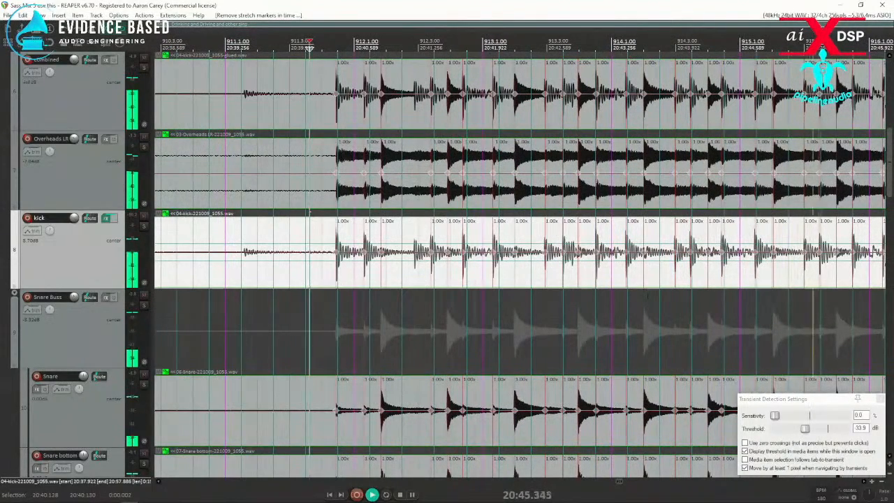
pyautogui.press('space')
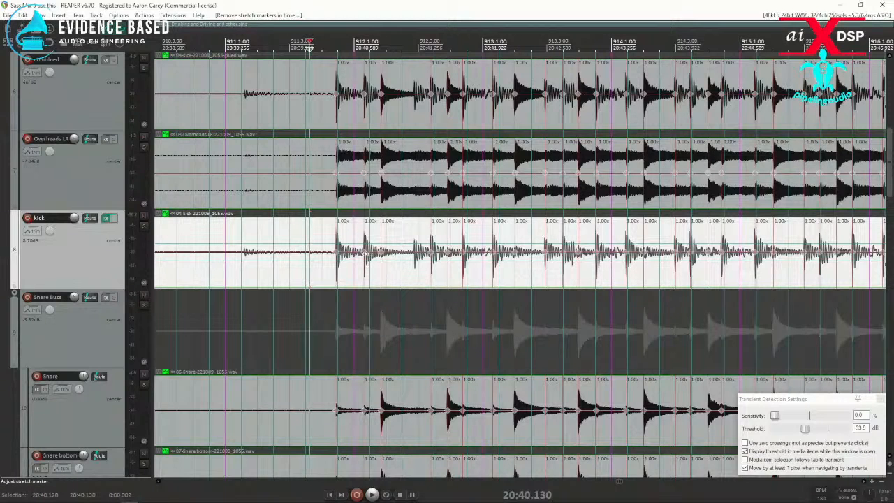
pyautogui.press('space')
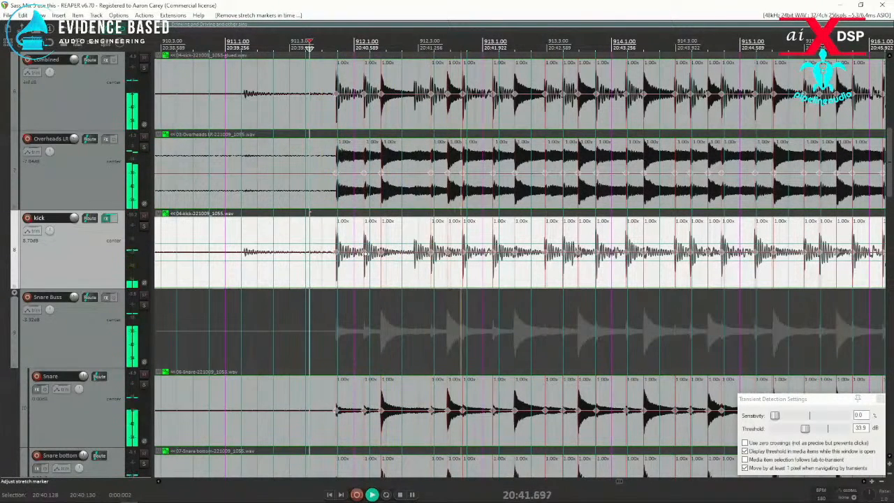
pyautogui.press('space')
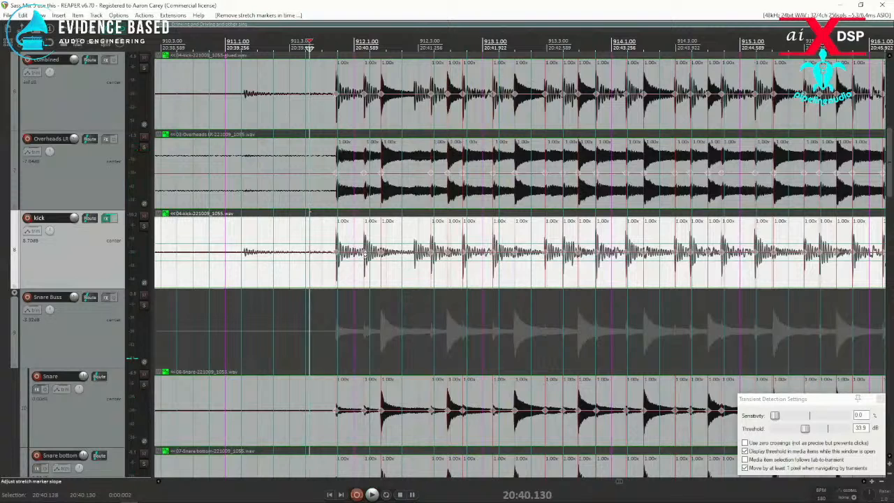
# Move the stretch marker on the second kick hit slightly later and set the time selection to the whole kick item.
pyautogui.moveTo(364, 253); pyautogui.dragTo(368, 253)
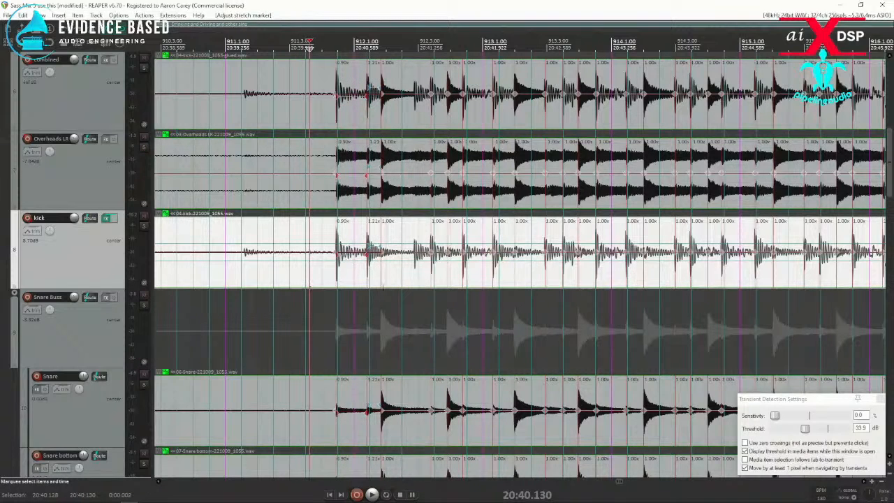
pyautogui.click(419, 278)
pyautogui.scroll(-8, 418, 278)
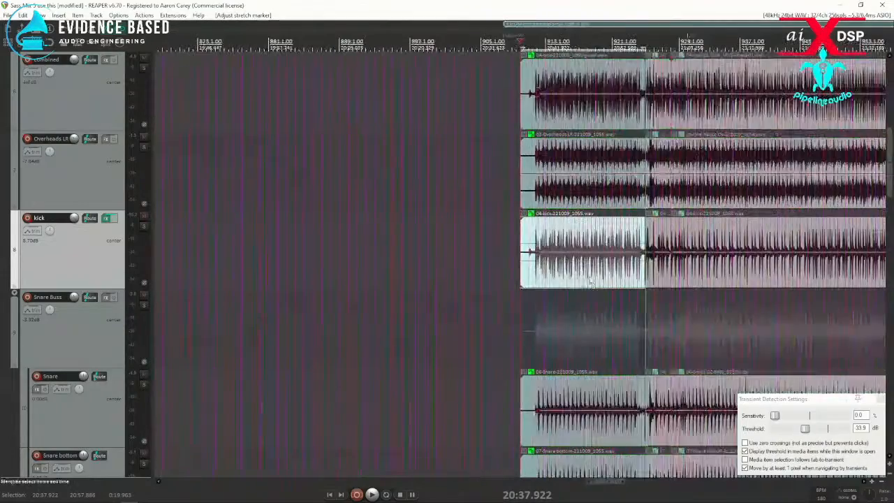
pyautogui.scroll(6, 581, 285)
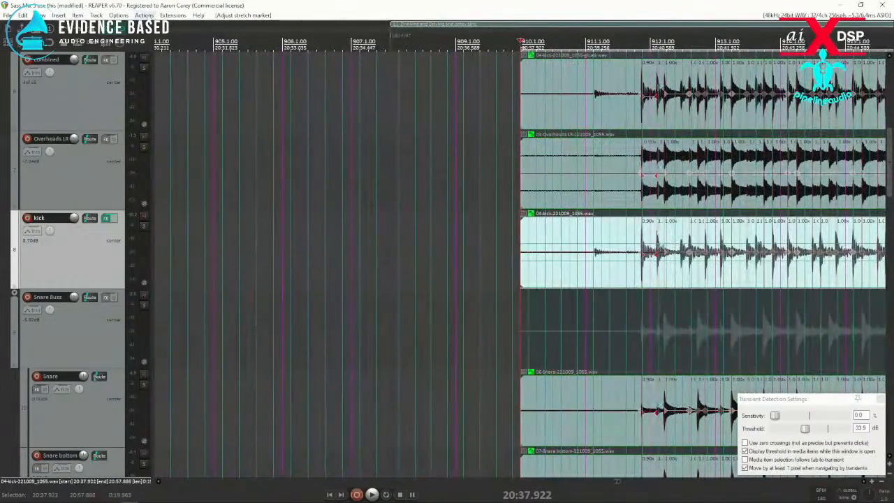
# Look up which action is assigned to the X shortcut in the action list.
pyautogui.click(144, 15)
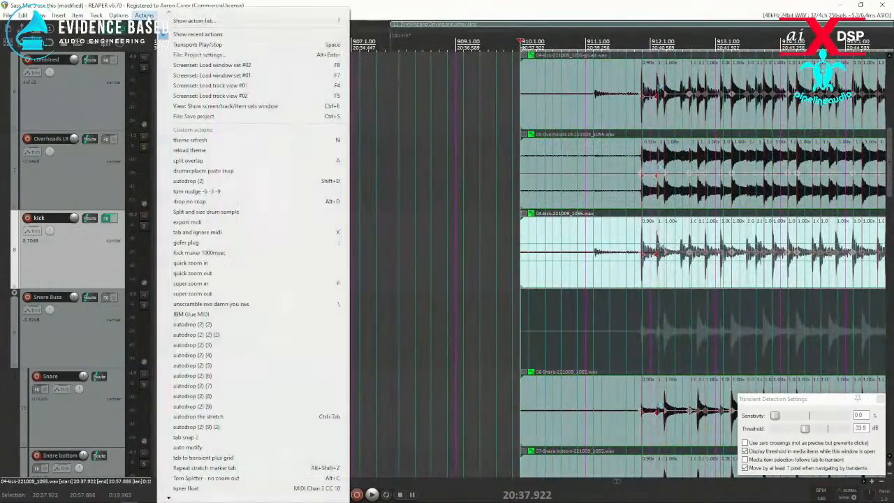
pyautogui.click(195, 20)
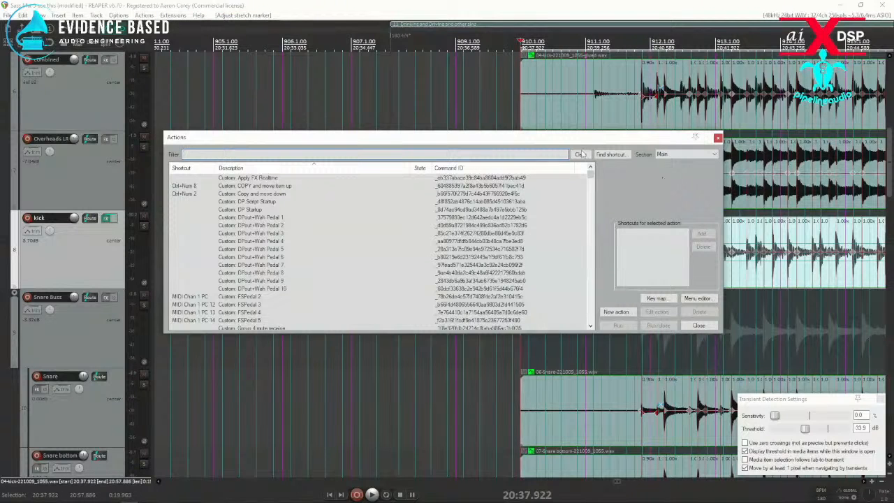
pyautogui.click(612, 154)
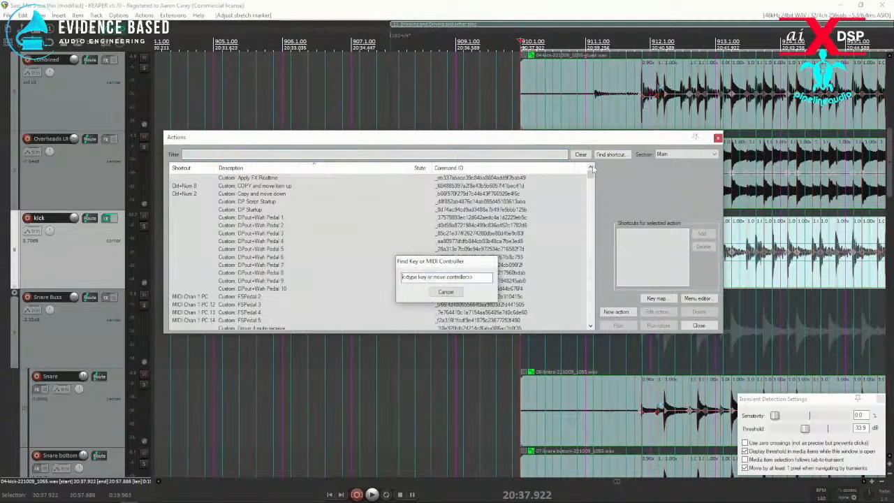
pyautogui.press('x')
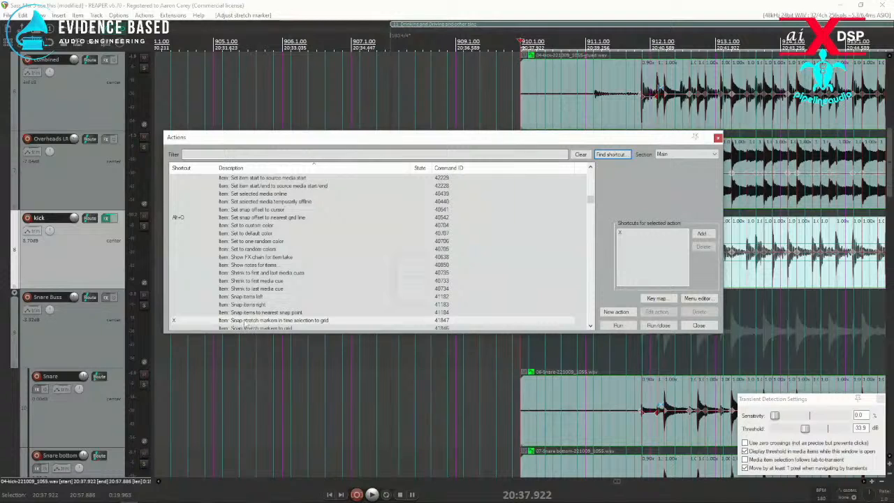
pyautogui.click(699, 326)
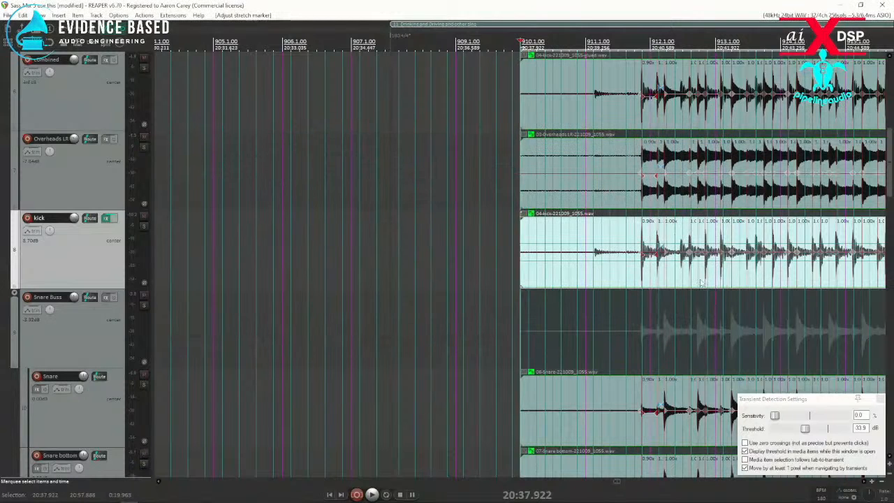
# Snap the drum items' stretch markers within the time selection to the grid.
pyautogui.click(674, 235)
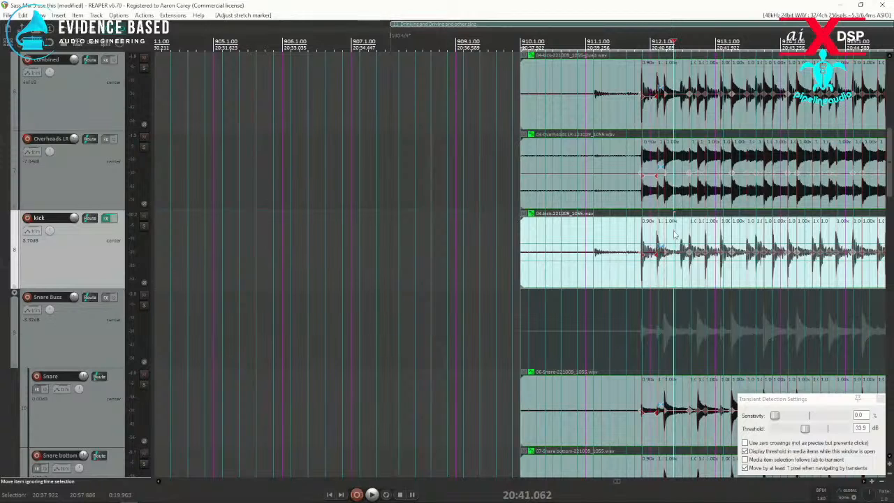
pyautogui.press('x')
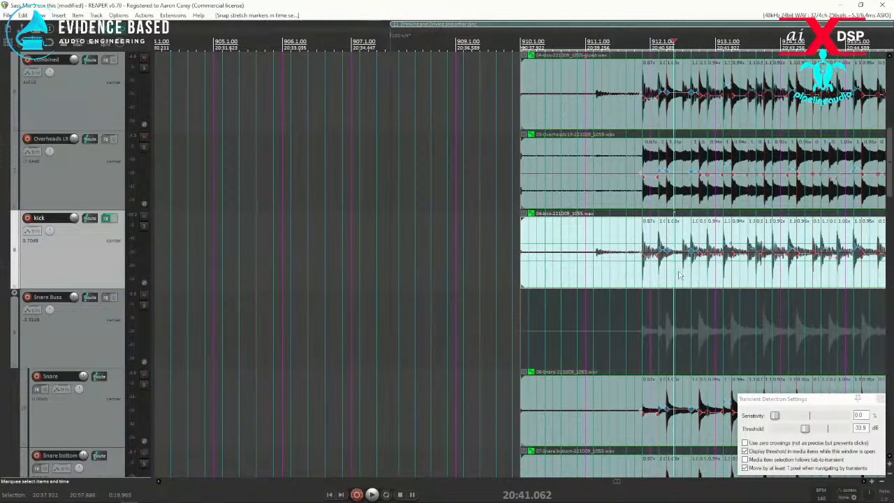
# Listen to the snapped drums from just before the first hits and again around measures 914 to 916.
pyautogui.scroll(3, 679, 276)
pyautogui.click(400, 276)
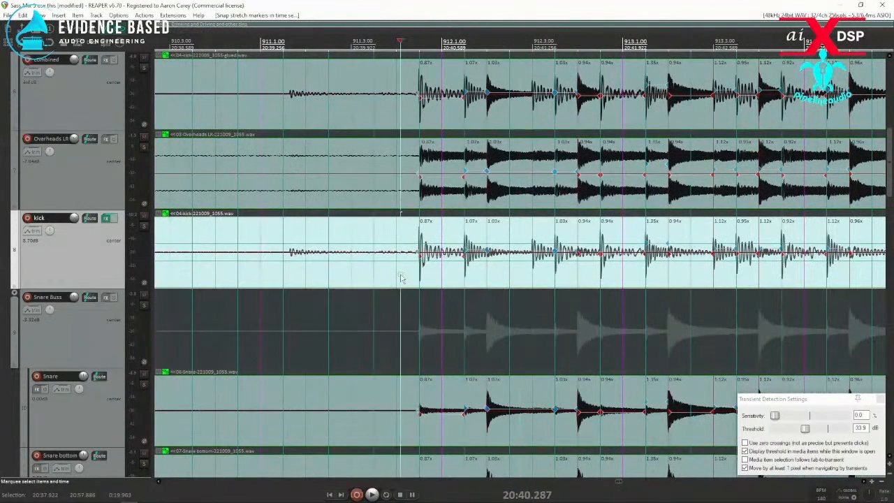
pyautogui.press('space')
pyautogui.press('space')
pyautogui.click(235, 268)
pyautogui.press('space')
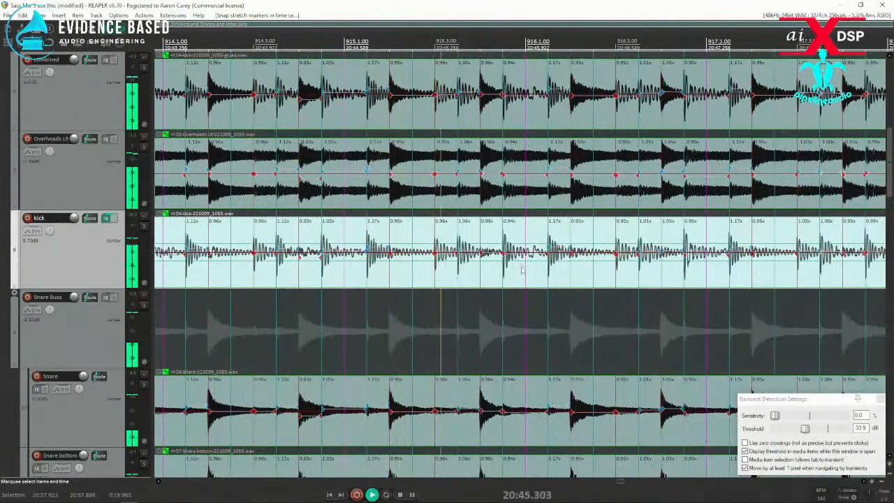
pyautogui.press('space')
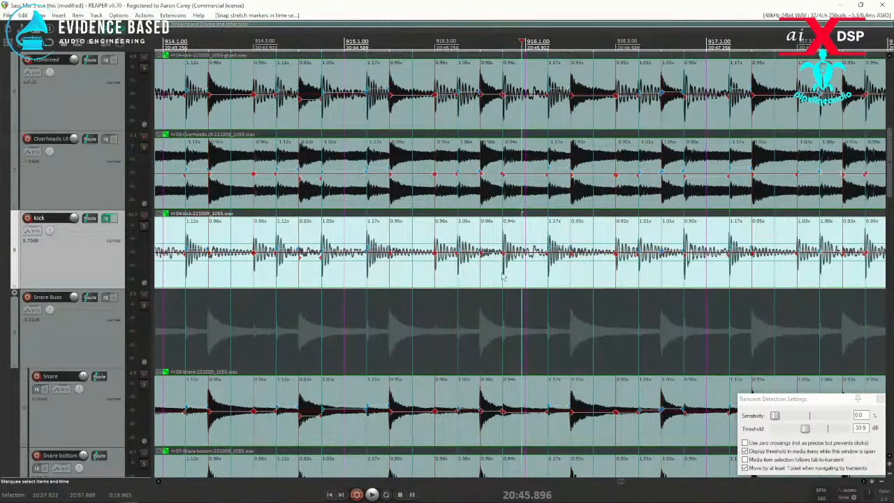
# Remove the drum stretch markers in a time range of about 0.746 seconds around measure 916, from about 20:45.721 to 20:46.468.
pyautogui.moveTo(502, 278); pyautogui.dragTo(600, 278)
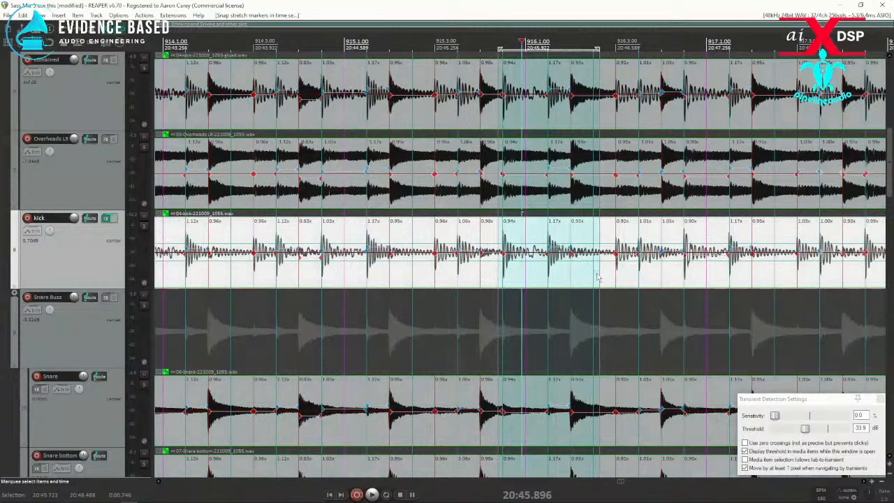
pyautogui.press('Delete')
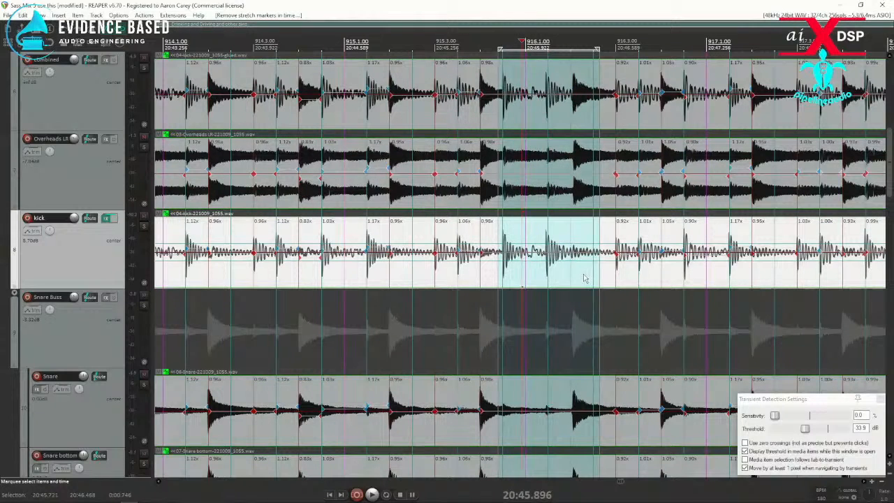
# Snap the drum stretch markers in the selection around measure 916 to the grid and listen on from measure 915 through 920.
pyautogui.press('q')
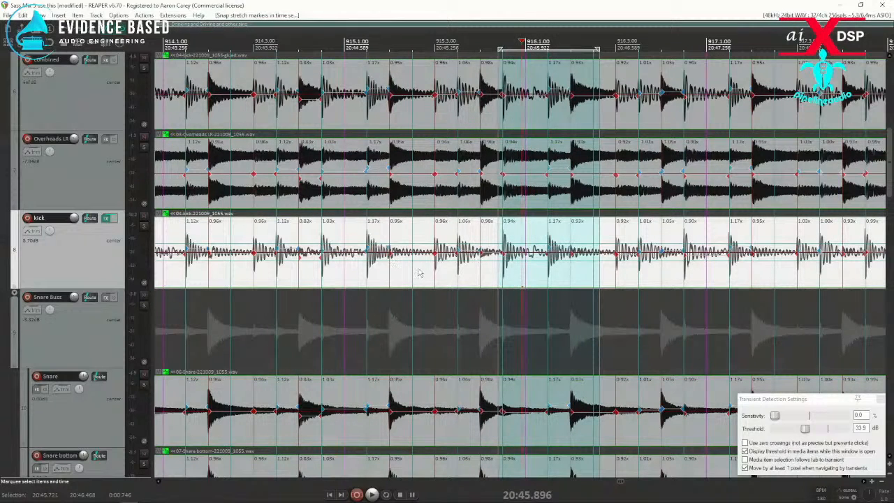
pyautogui.click(353, 271)
pyautogui.press('space')
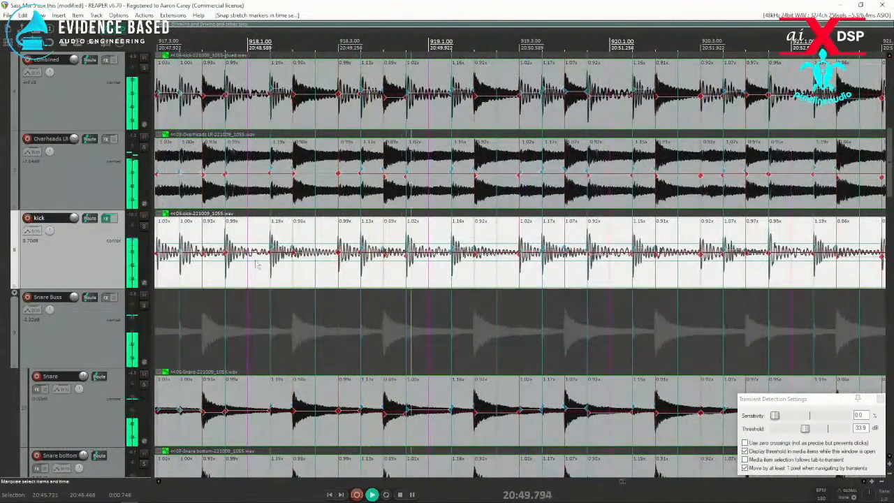
pyautogui.scroll(-2, 777, 159)
pyautogui.click(776, 159)
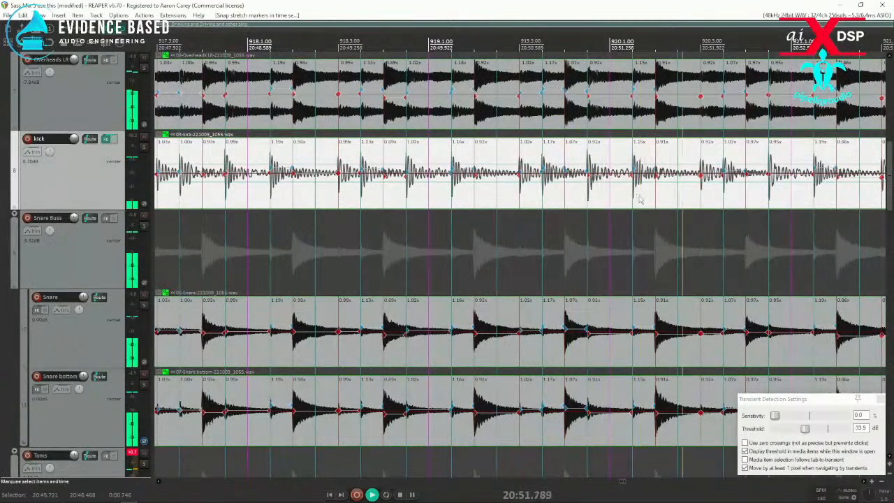
pyautogui.press('space')
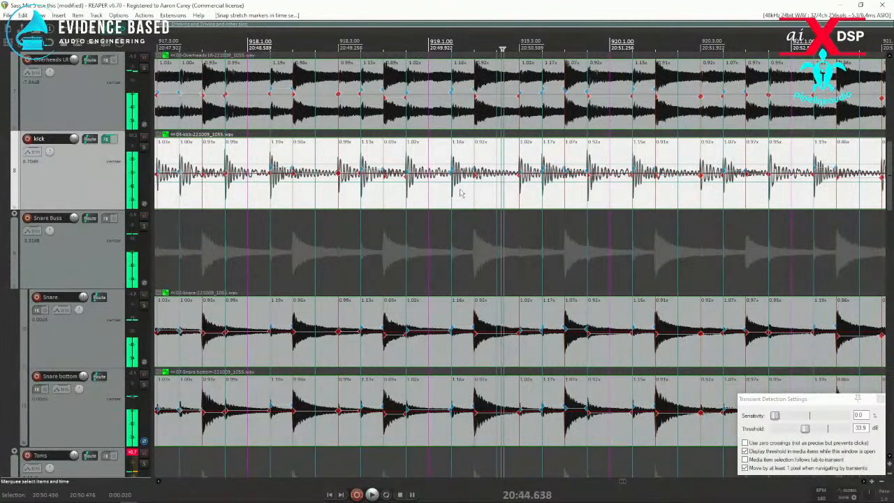
# Try removing the drum stretch markers over about 0.137 seconds around the snare hit near 20:50.3, and undo the removal.
pyautogui.moveTo(472, 190); pyautogui.dragTo(487, 201)
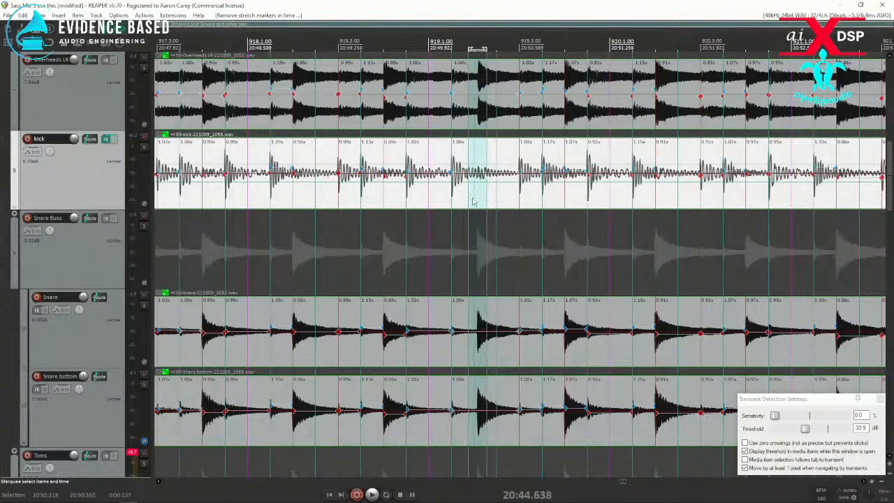
pyautogui.hotkey('shift', 's')
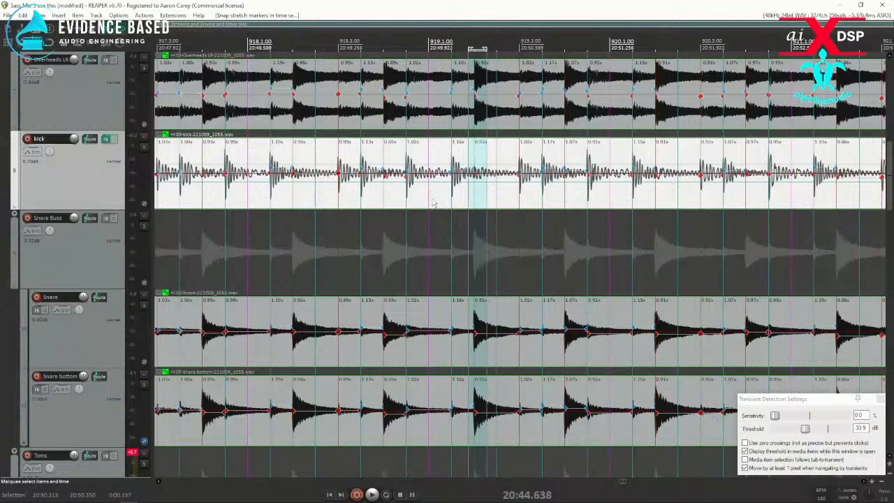
# Listen to the snapped drums from around measure 919 up to the take change at measure 925.
pyautogui.press('space')
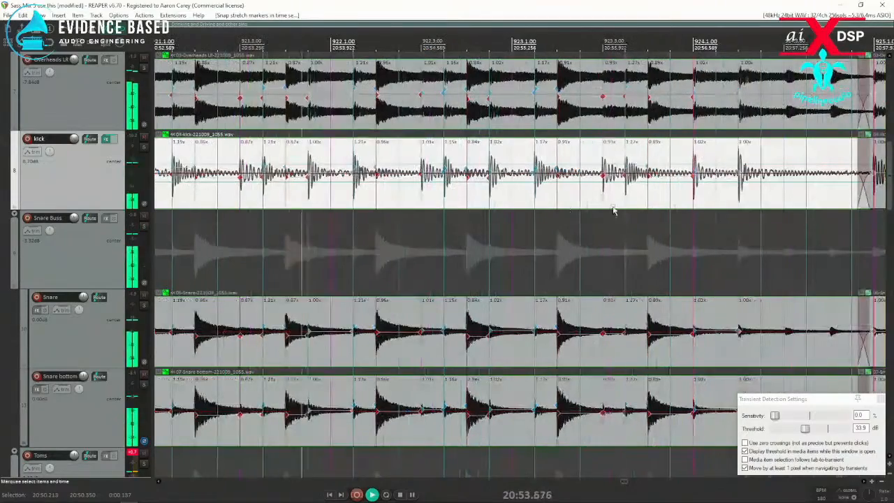
pyautogui.click(223, 203)
pyautogui.press('space')
pyautogui.scroll(-2, 223, 203)
pyautogui.click(368, 202)
pyautogui.press('space')
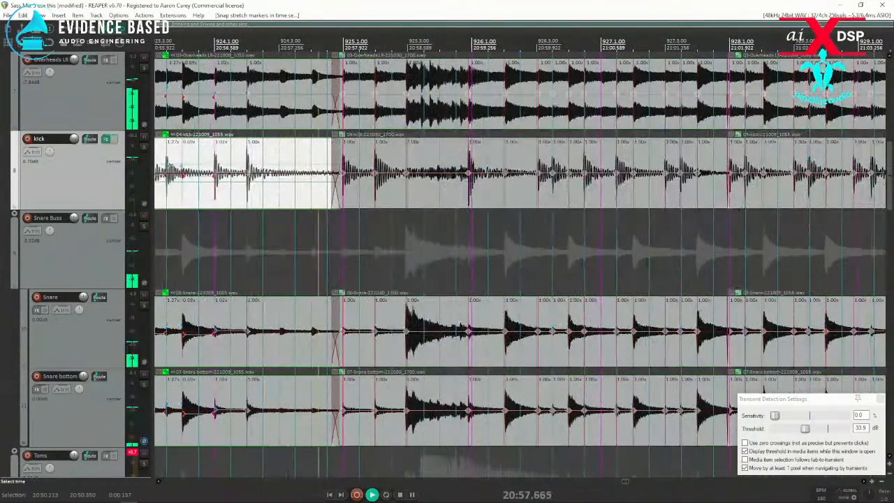
# Move the crossfade between the drum takes out towards measure 926 and back to just before measure 925.
pyautogui.click(338, 194)
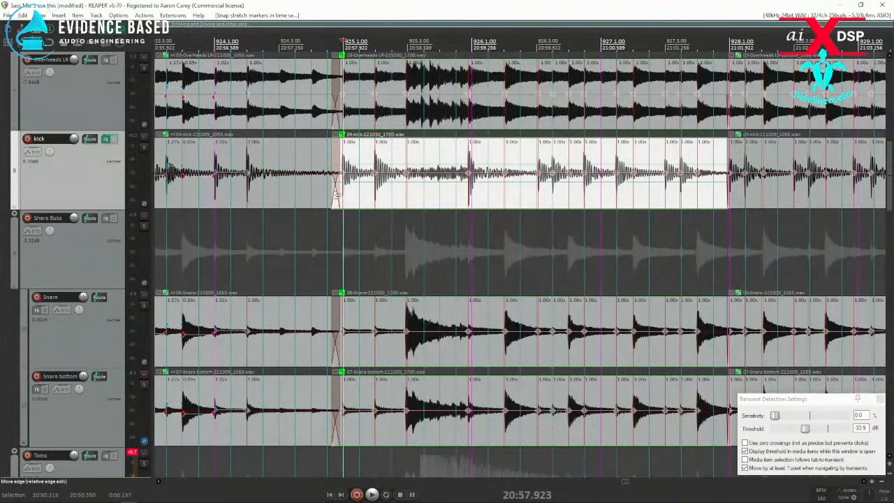
pyautogui.moveTo(338, 195); pyautogui.dragTo(458, 203)
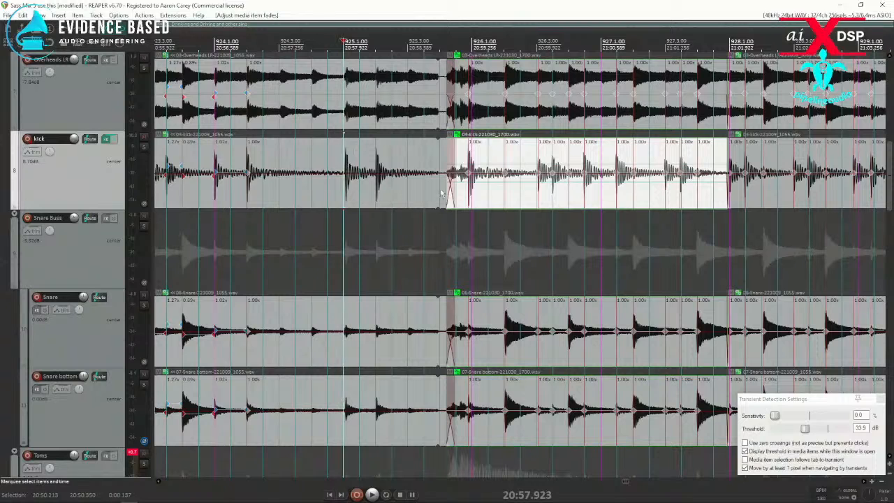
pyautogui.moveTo(448, 199); pyautogui.dragTo(343, 200)
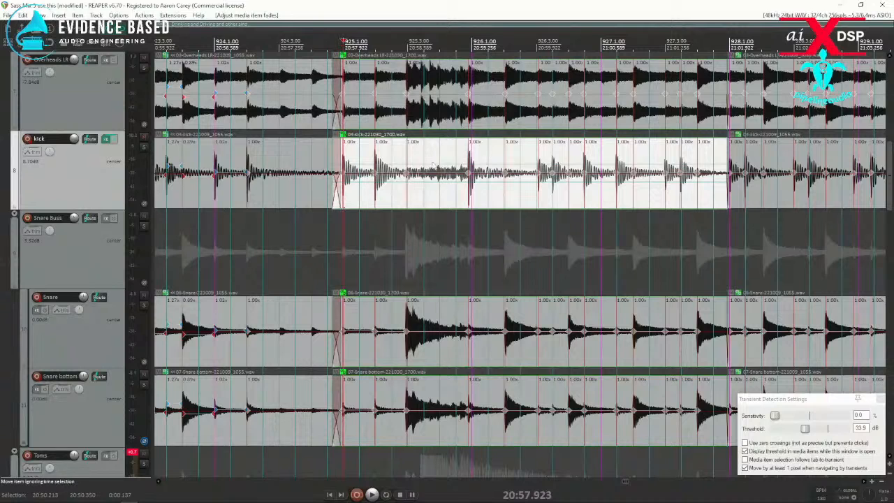
# Set the time selection to the drum take spanning measures 925 to 928 and snap its stretch markers to the grid.
pyautogui.click(427, 152)
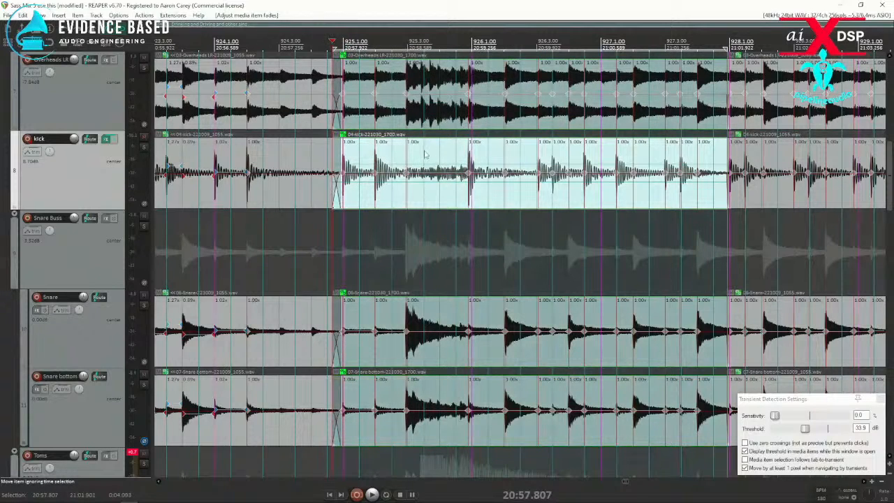
pyautogui.press('q')
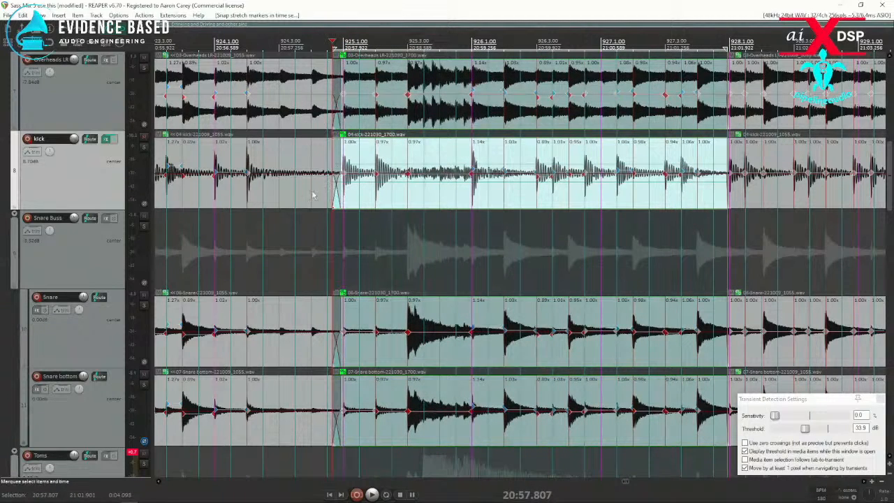
# Listen to the snapped take from just before measure 924 and again from measure 926, toggling the kick track's solo.
pyautogui.click(205, 195)
pyautogui.press('space')
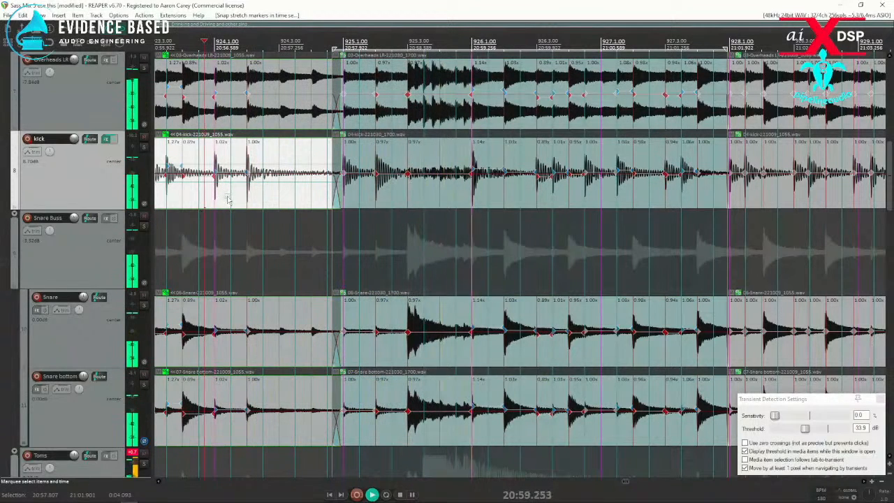
pyautogui.click(531, 188)
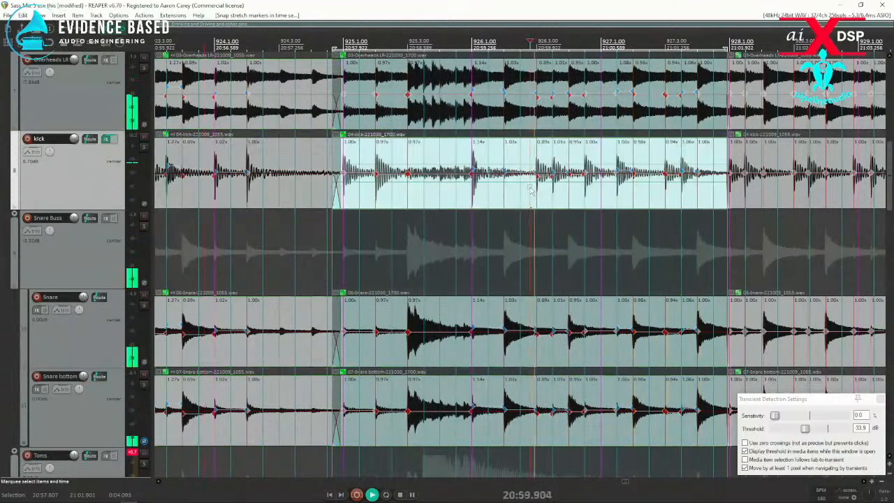
pyautogui.click(144, 147)
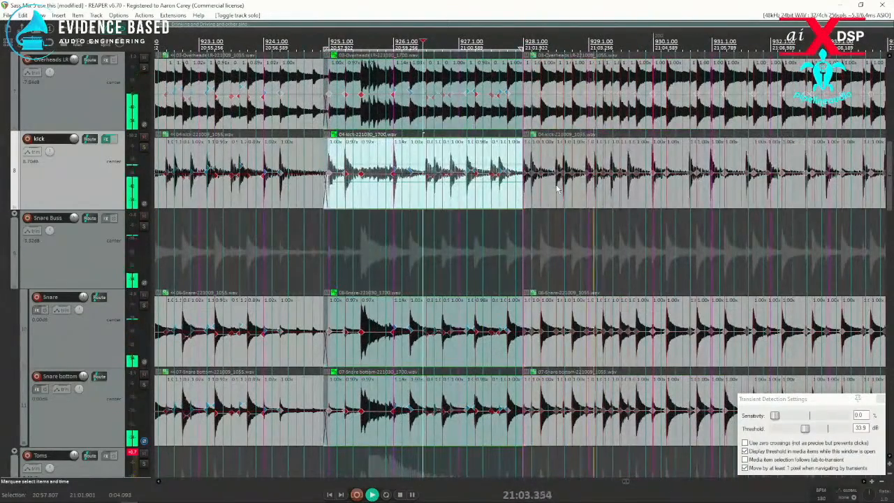
# Trim the later drum take's start to just past 928.1.50 and extend the earlier take's end to about 928.1.50.
pyautogui.click(531, 196)
pyautogui.scroll(6, 531, 196)
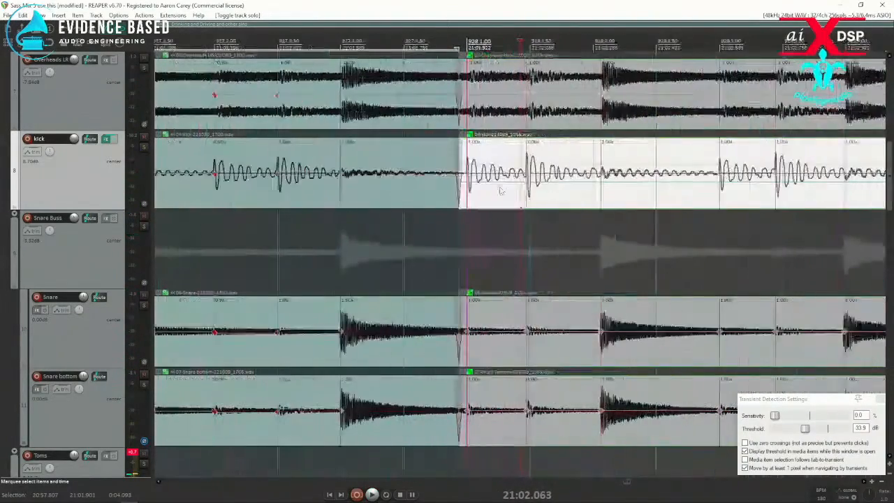
pyautogui.moveTo(462, 188); pyautogui.dragTo(541, 188)
pyautogui.moveTo(455, 194); pyautogui.dragTo(529, 194)
# Add and snap a stretch marker on the earlier take's kick hit at measure 928, and restore the crossfade just before it.
pyautogui.click(442, 190)
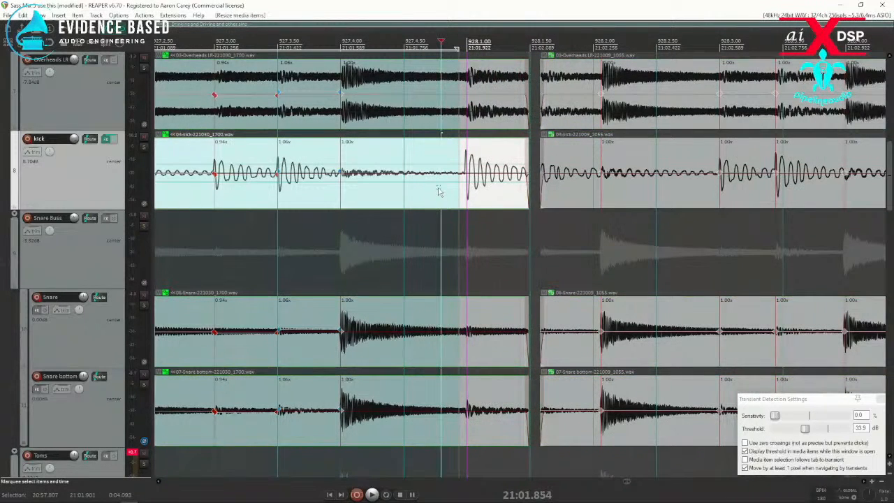
pyautogui.press('Tab')
pyautogui.hotkey('shift', 'w')
pyautogui.moveTo(438, 189)
pyautogui.mouseDown()
pyautogui.moveTo(529, 196)
pyautogui.moveTo(464, 201)
pyautogui.mouseUp()
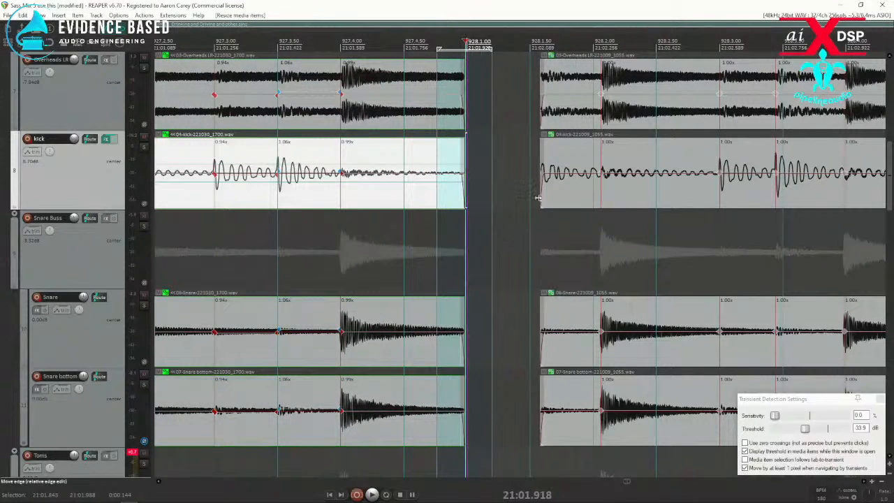
pyautogui.moveTo(537, 198); pyautogui.dragTo(459, 198)
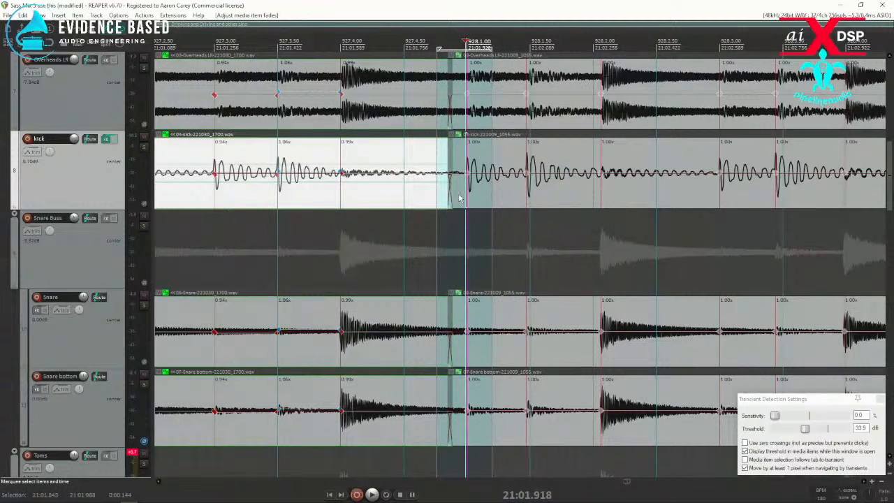
# Snap the later drum take's stretch markers from about 21:01.871 to 21:40.583 to the grid and move its opening crossfade closer to measure 928.
pyautogui.click(494, 196)
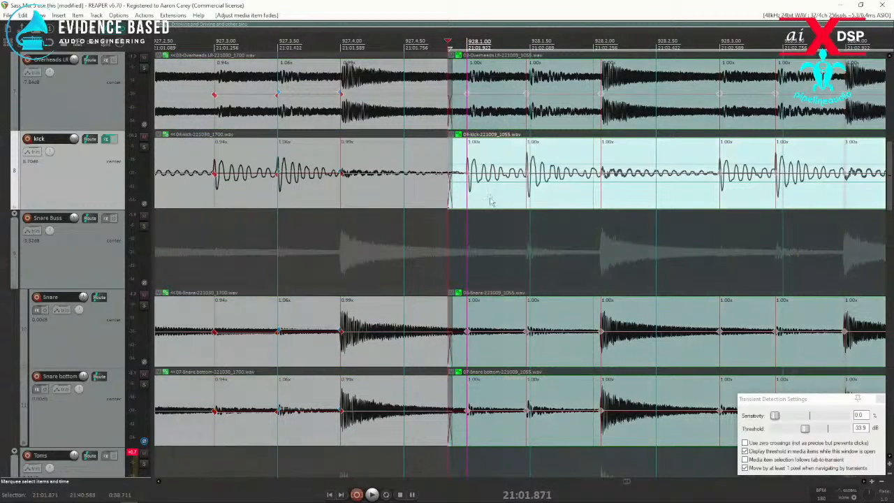
pyautogui.press('q')
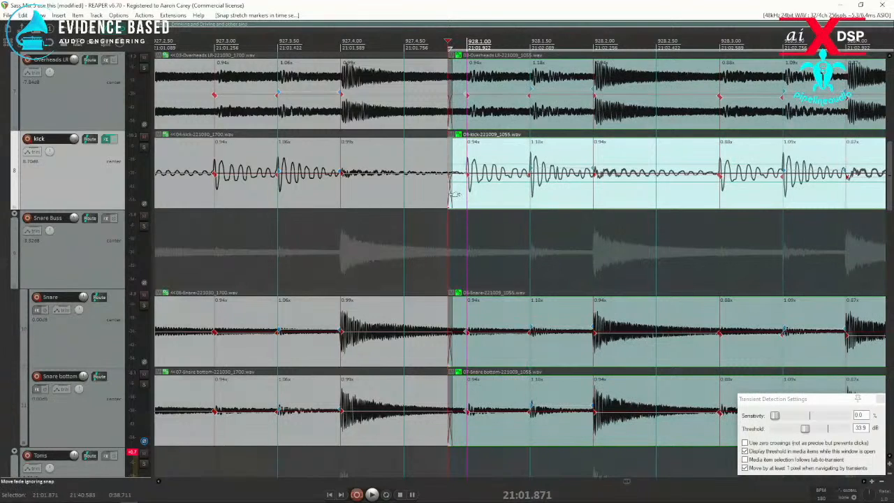
pyautogui.moveTo(453, 197)
pyautogui.mouseDown()
pyautogui.moveTo(479, 199)
pyautogui.moveTo(461, 199)
pyautogui.mouseUp()
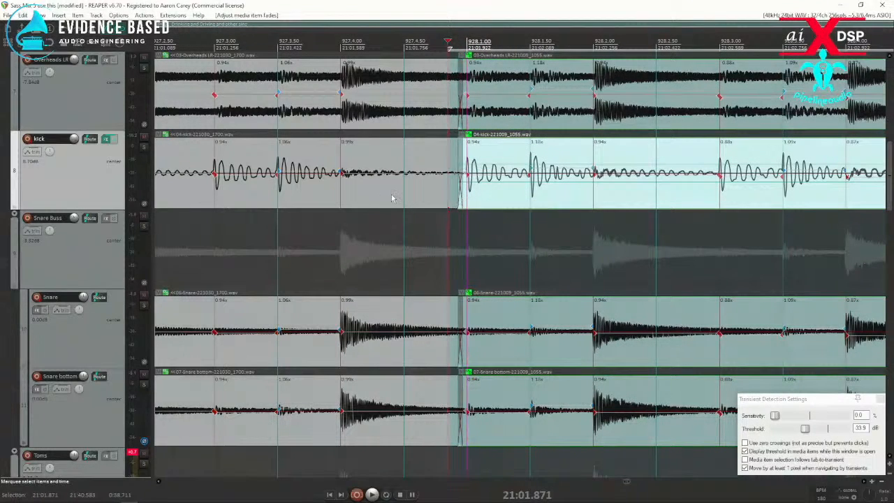
# Listen to the snapped drums from measure 927 across the take change and on towards measure 960.
pyautogui.scroll(-2, 342, 190)
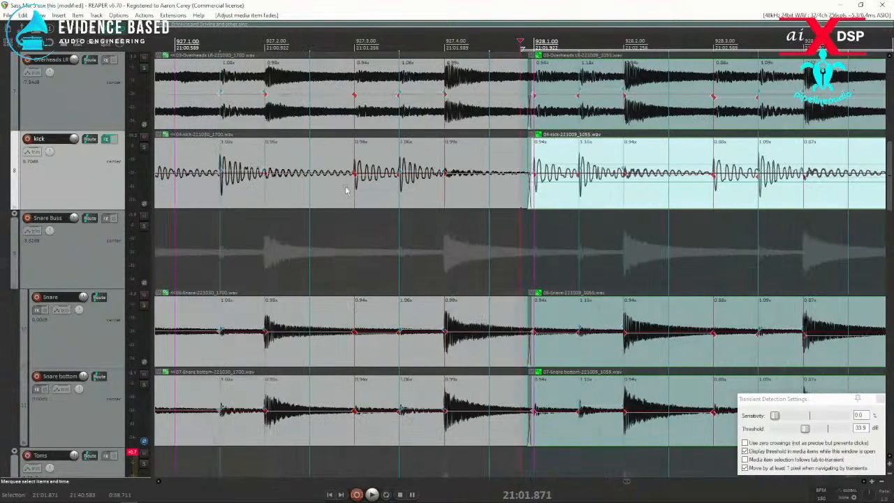
pyautogui.click(208, 198)
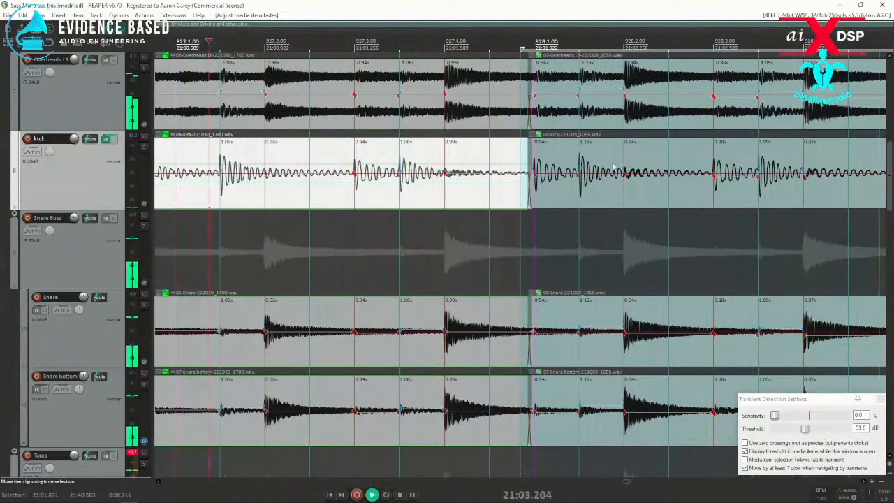
pyautogui.click(433, 189)
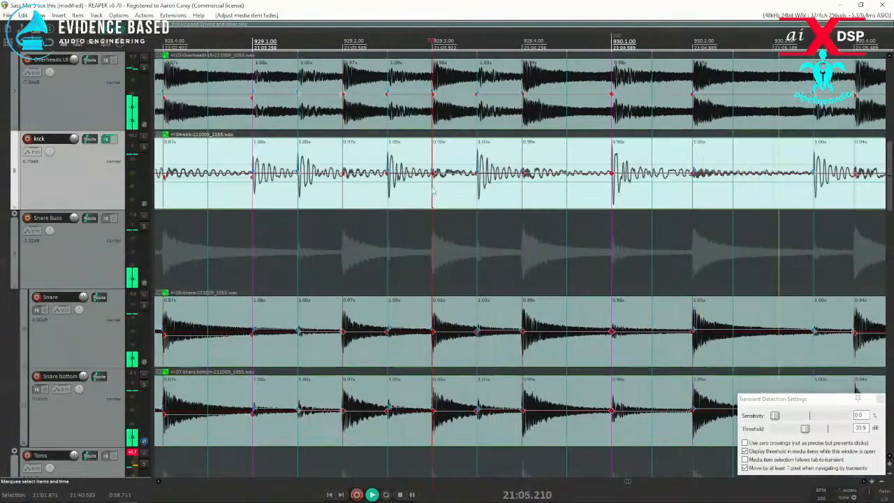
pyautogui.press('space')
pyautogui.scroll(-2, 294, 201)
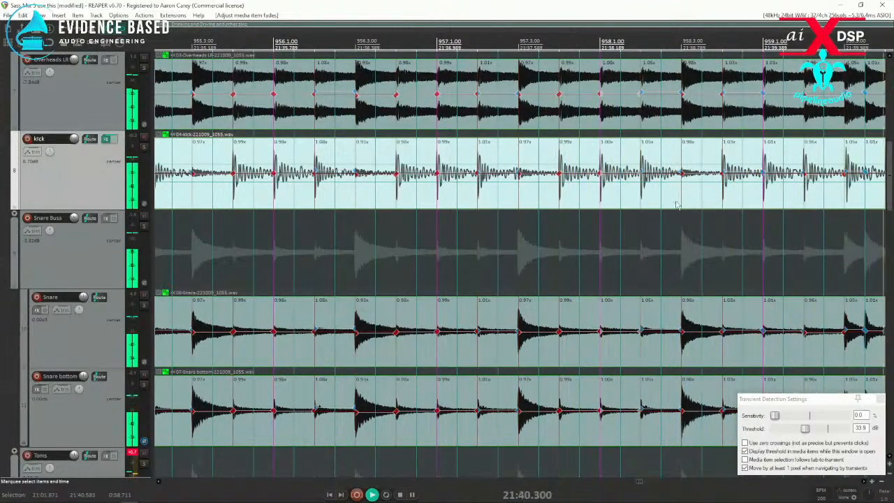
# Adjust the start of the drum take at measure 960 so it crossfades in before its first kick hit.
pyautogui.click(314, 189)
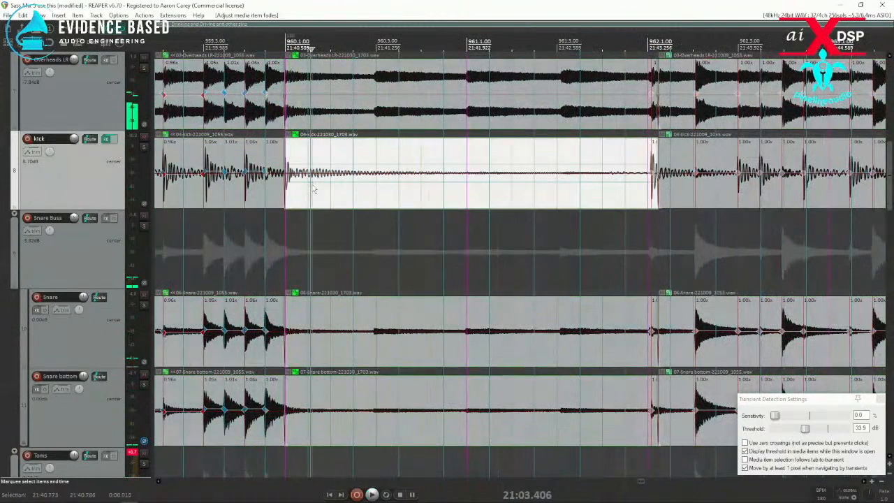
pyautogui.moveTo(285, 192)
pyautogui.mouseDown()
pyautogui.moveTo(313, 192)
pyautogui.moveTo(283, 198)
pyautogui.mouseUp()
pyautogui.click(275, 198)
pyautogui.scroll(6, 391, 199)
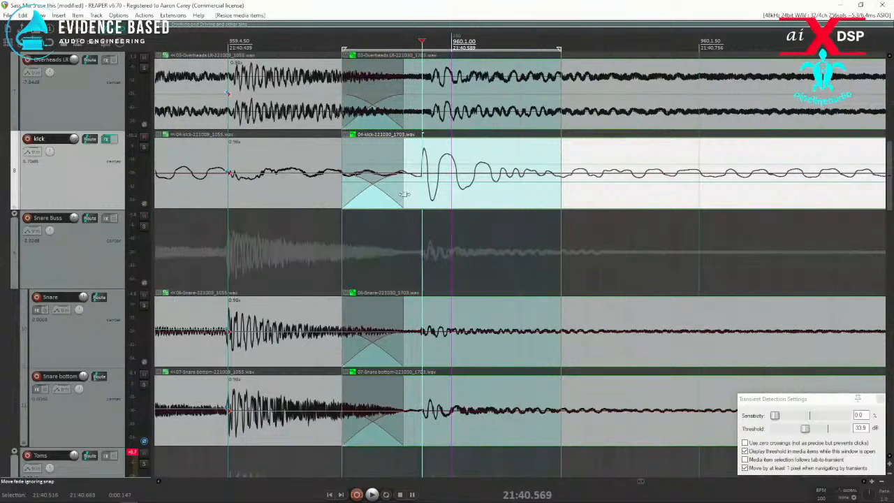
# Add and snap a stretch marker on the kick hit at measure 960, and move the crossfade up to just before it.
pyautogui.hotkey('shift', 'w')
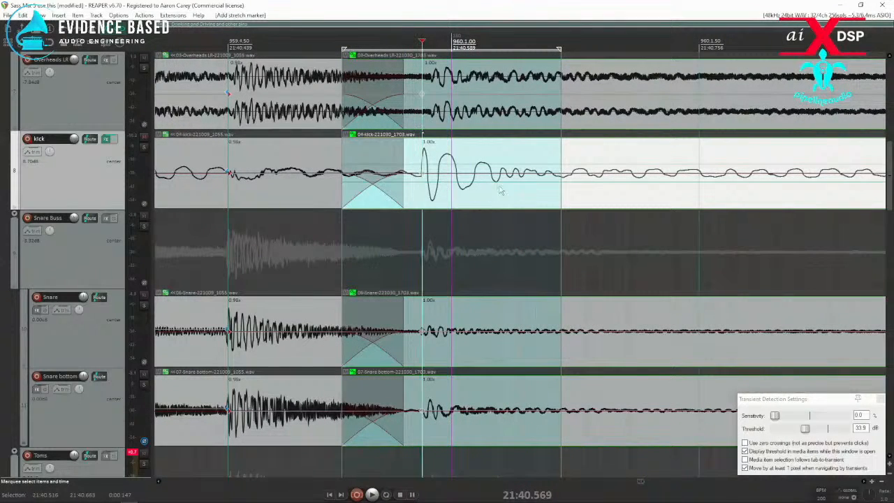
pyautogui.press('q')
pyautogui.moveTo(406, 190); pyautogui.dragTo(449, 195)
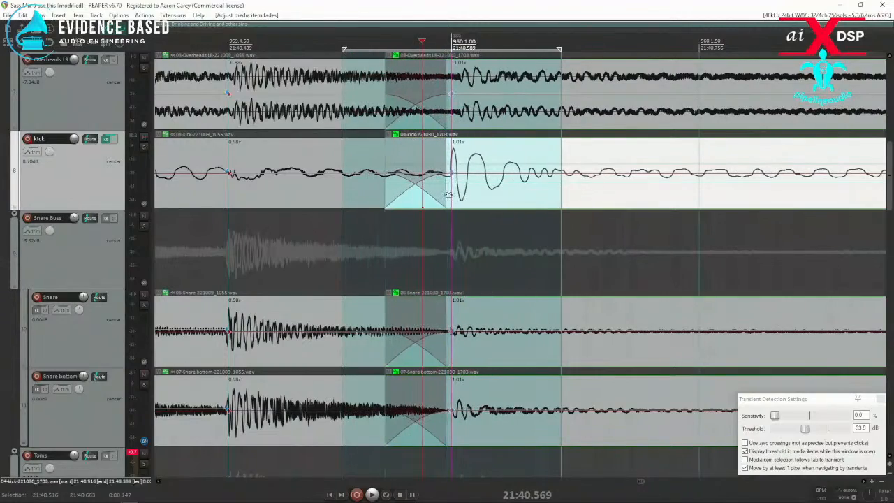
# Listen across the edit at measure 960 and on to the next take change near measure 962.
pyautogui.scroll(-10, 454, 194)
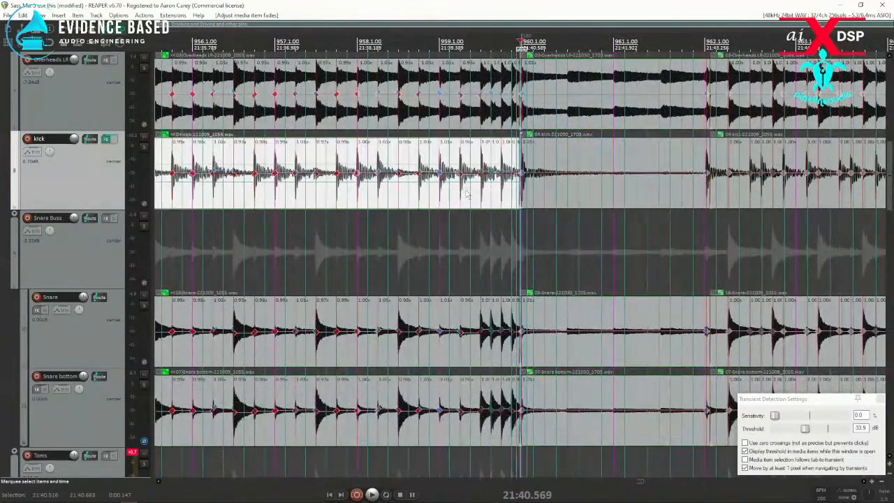
pyautogui.press('space')
pyautogui.scroll(7, 697, 187)
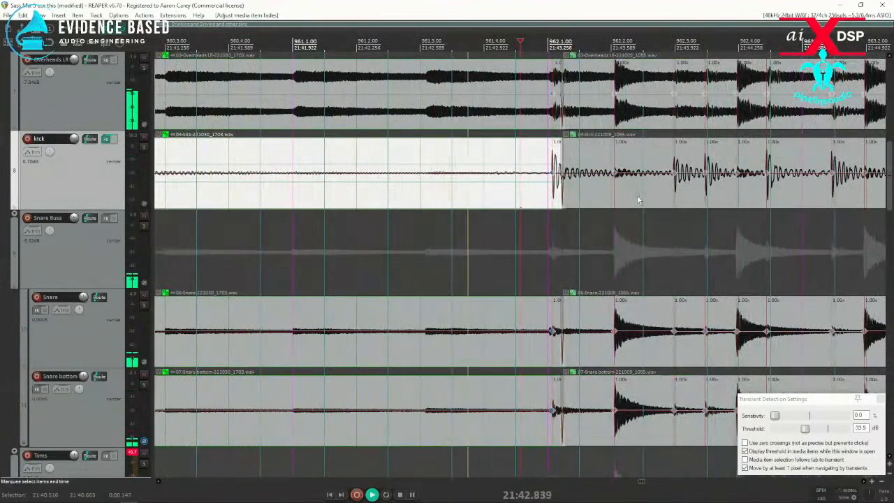
pyautogui.press('space')
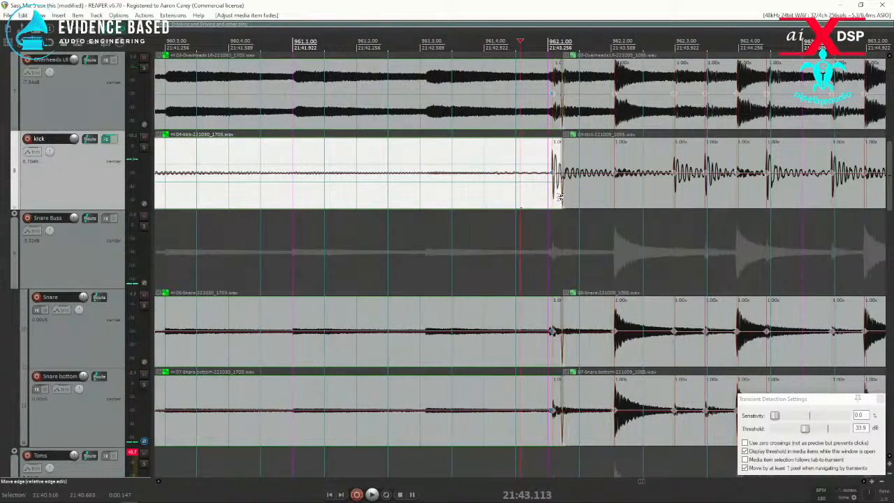
# Pull the takes apart at measure 962, extend the outgoing drum take past its kick hit on 962.1, and listen to it.
pyautogui.moveTo(557, 198); pyautogui.dragTo(605, 208)
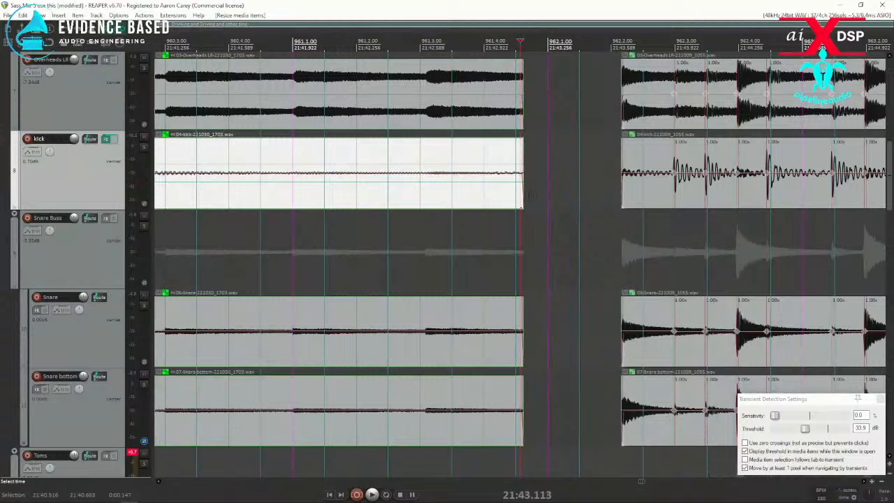
pyautogui.moveTo(523, 197); pyautogui.dragTo(600, 198)
pyautogui.click(421, 190)
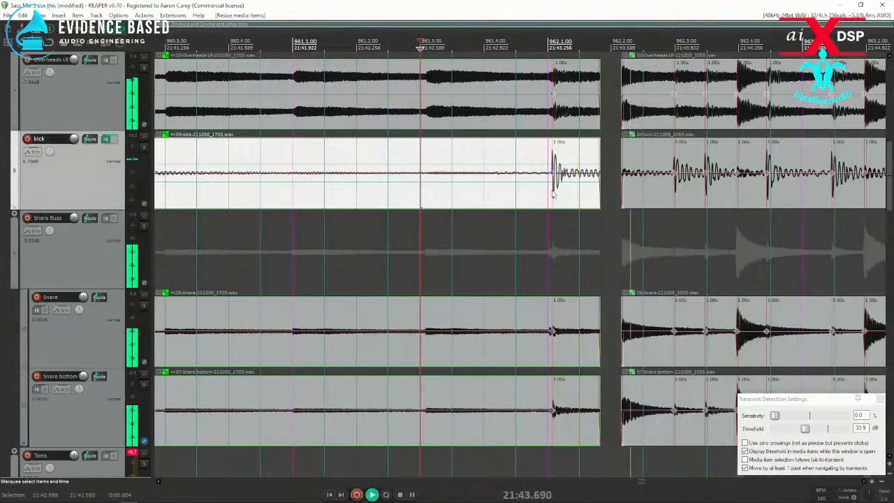
pyautogui.press('space')
pyautogui.press('space')
pyautogui.press('space')
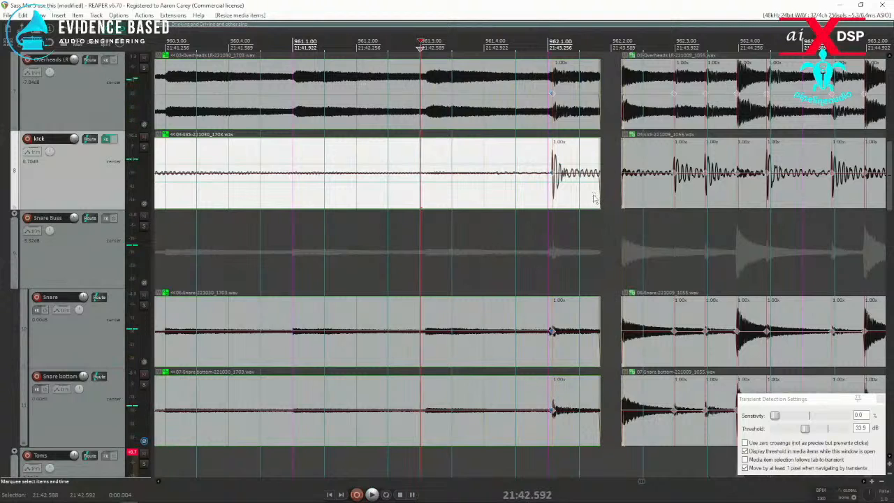
# Shift the gap between the takes later, lengthening the outgoing drum take to about 962.3, and listen to how it continues.
pyautogui.moveTo(619, 193); pyautogui.dragTo(694, 193)
pyautogui.click(506, 202)
pyautogui.press('space')
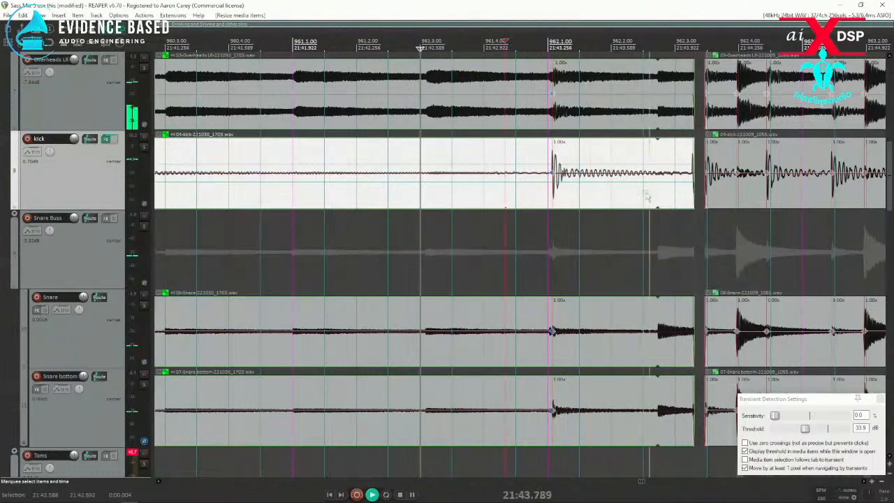
pyautogui.press('space')
# Snap the stretch marker on the outgoing take's kick hit to the grid at 962.1 and listen to the hit.
pyautogui.moveTo(535, 196)
pyautogui.mouseDown()
pyautogui.moveTo(568, 198)
pyautogui.moveTo(547, 200)
pyautogui.mouseUp()
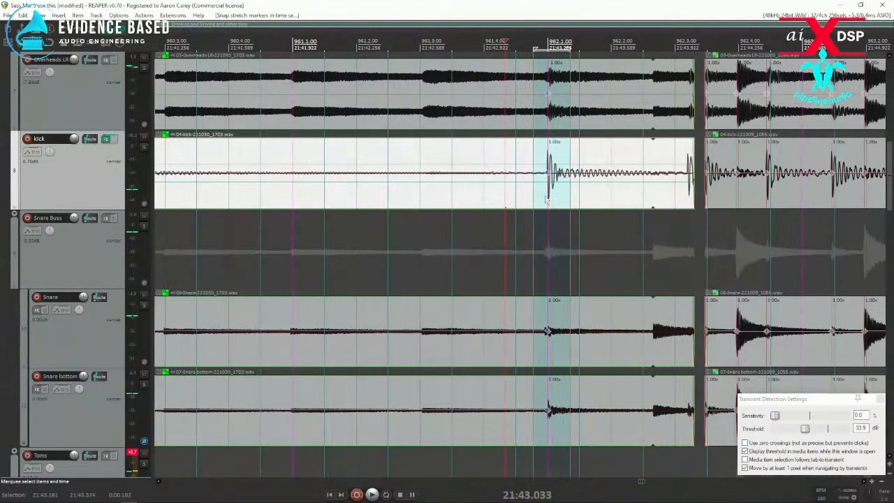
pyautogui.click(397, 197)
pyautogui.press('space')
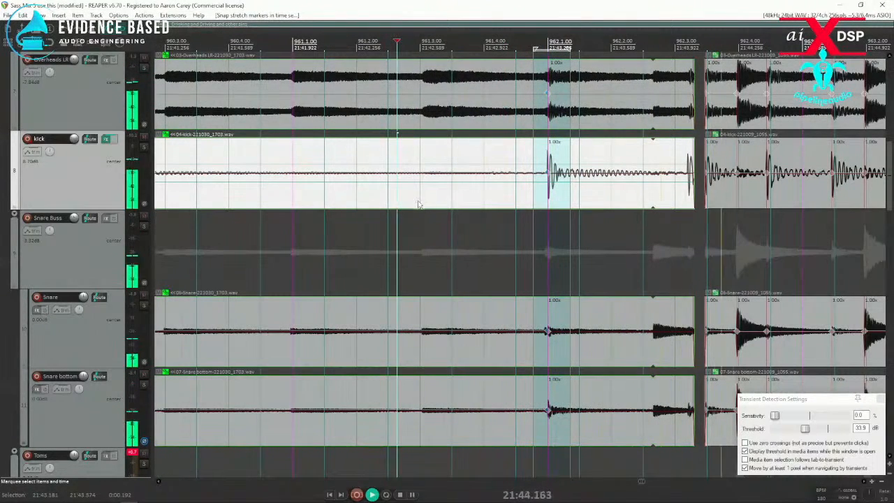
pyautogui.press('space')
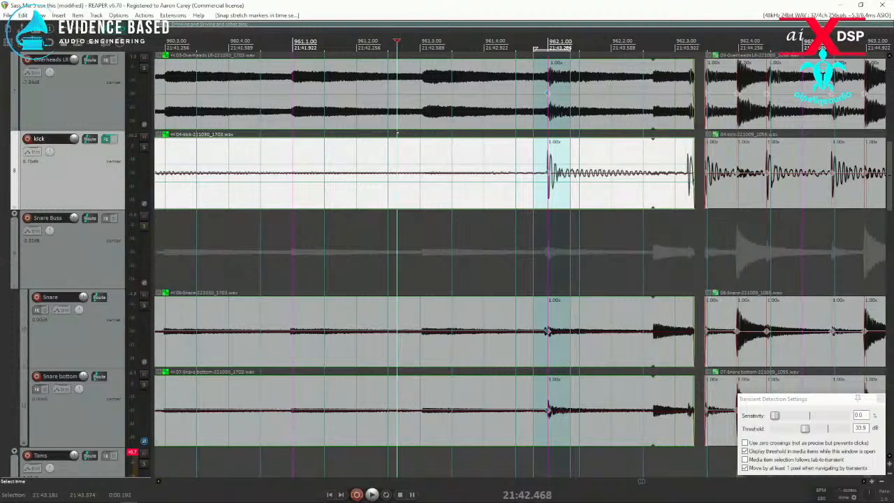
# Trim the outgoing take and extend the incoming one back so they crossfade just before the snare hit at 962.2.
pyautogui.moveTo(693, 204); pyautogui.dragTo(642, 220)
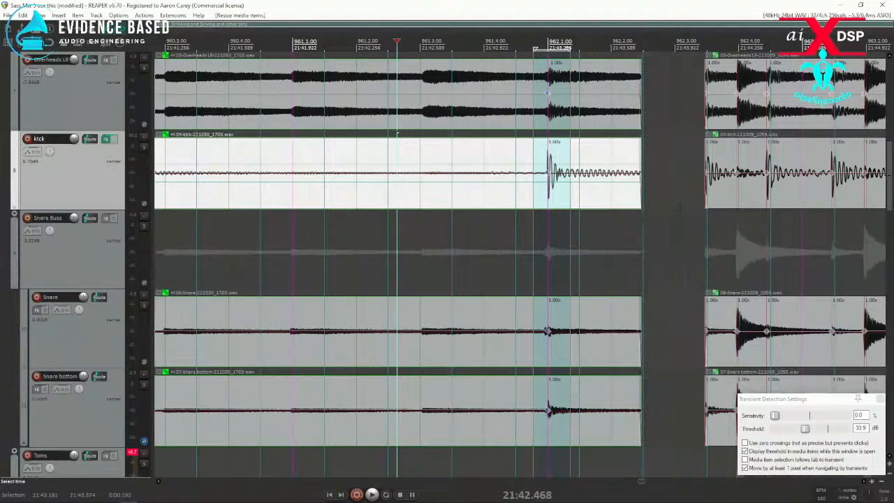
pyautogui.moveTo(707, 198); pyautogui.dragTo(613, 228)
pyautogui.press('space')
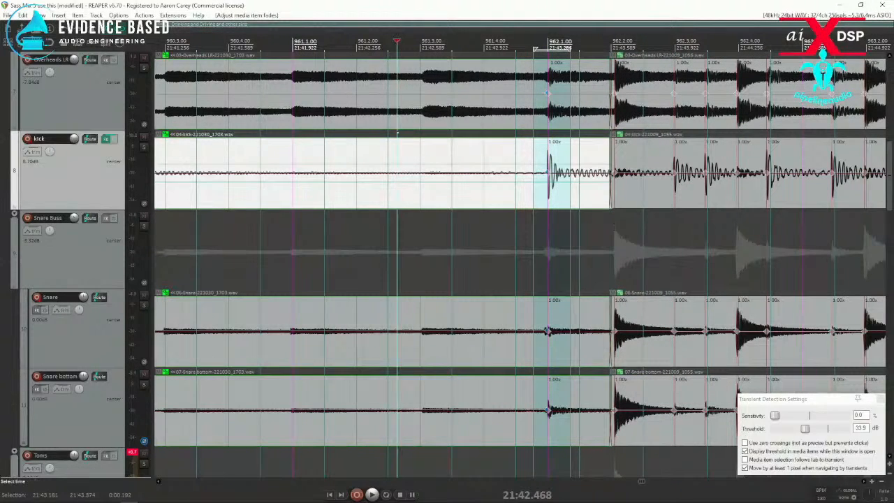
pyautogui.click(613, 228)
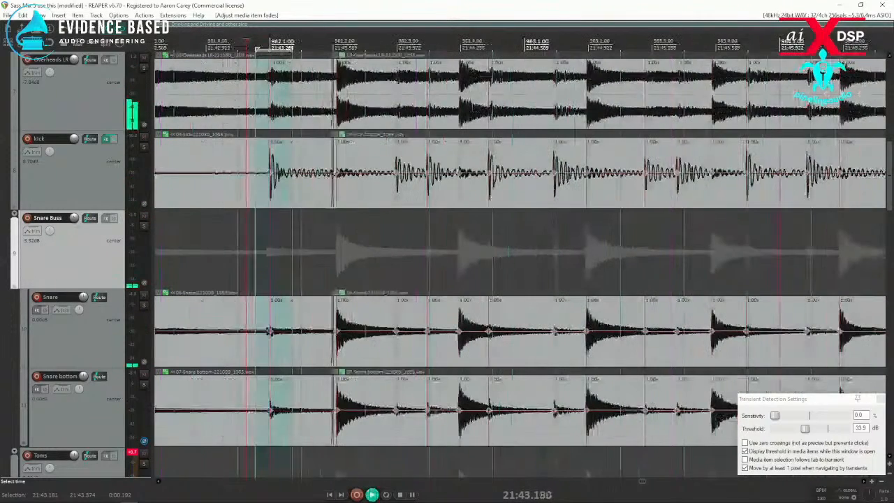
pyautogui.moveTo(335, 199)
pyautogui.mouseDown()
pyautogui.moveTo(479, 202)
pyautogui.moveTo(295, 203)
pyautogui.moveTo(333, 207)
pyautogui.moveTo(334, 199)
pyautogui.mouseUp()
# Snap all stretch markers in the incoming take from 962.2 to the grid, and listen on to the take change near measure 1012.
pyautogui.click(351, 193)
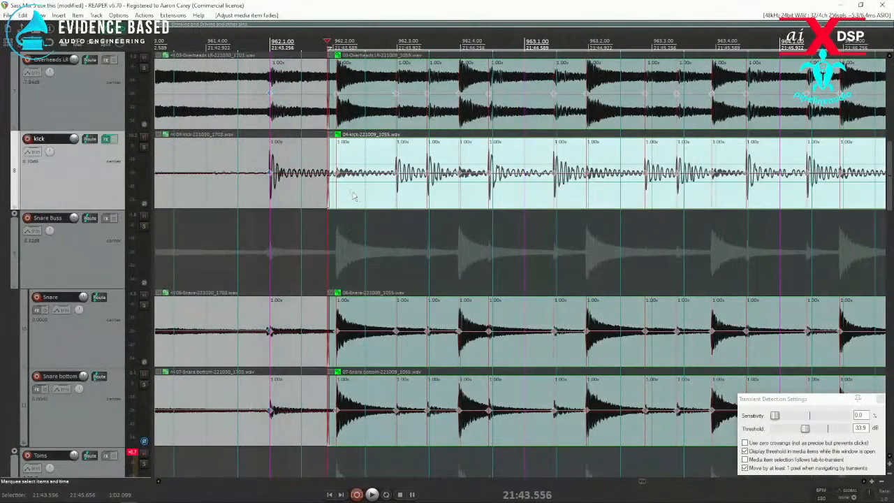
pyautogui.press('q')
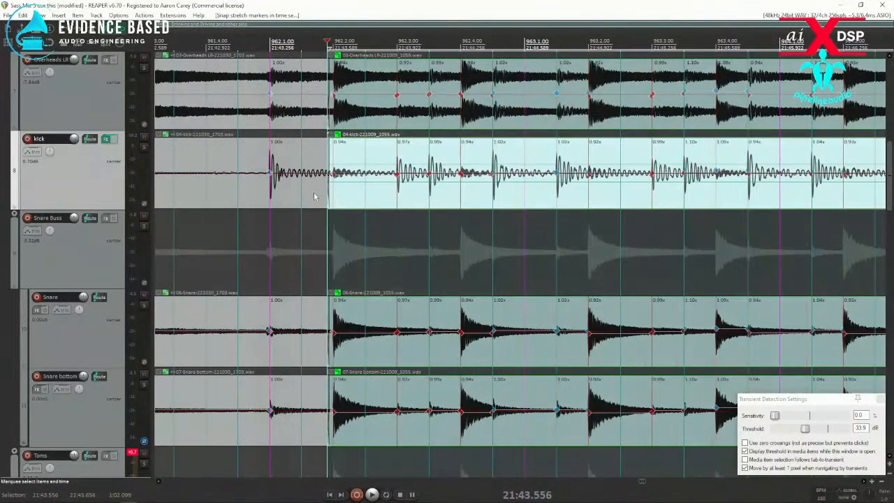
pyautogui.click(224, 191)
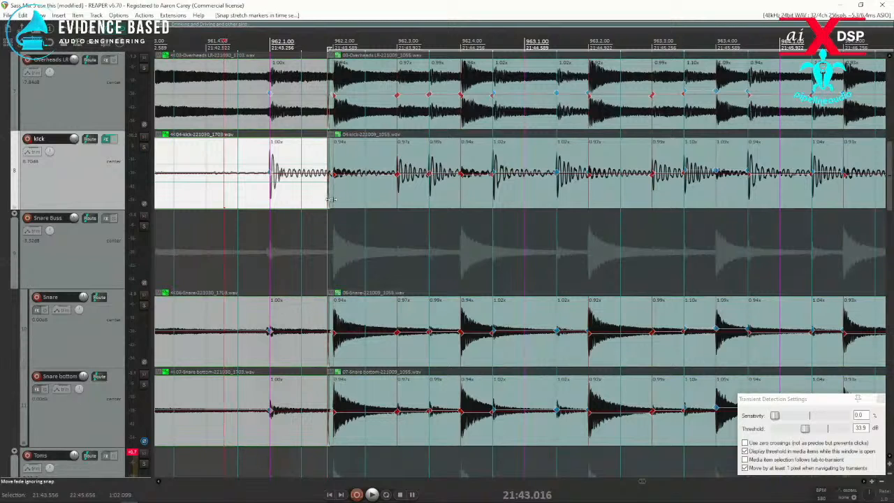
pyautogui.click(248, 198)
pyautogui.press('space')
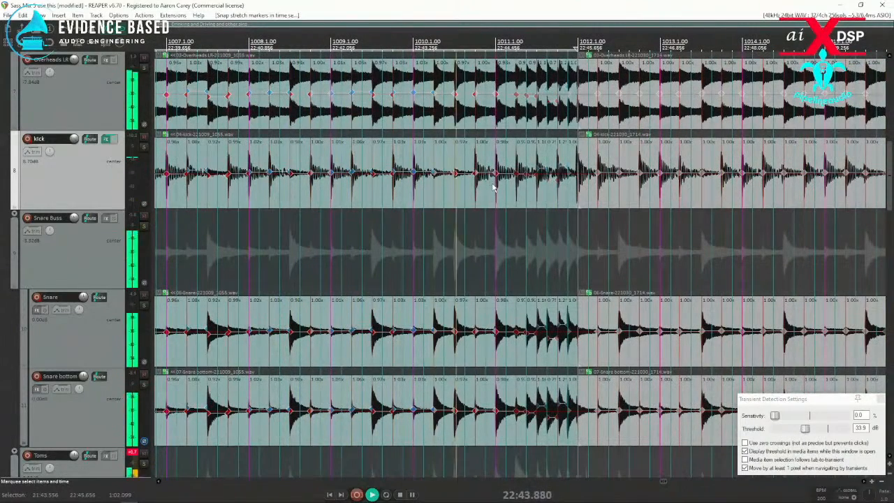
# Try starting the incoming take ahead of the kick hit at measure 1012 and snapping that hit's stretch marker to the grid.
pyautogui.click(551, 203)
pyautogui.scroll(5, 551, 203)
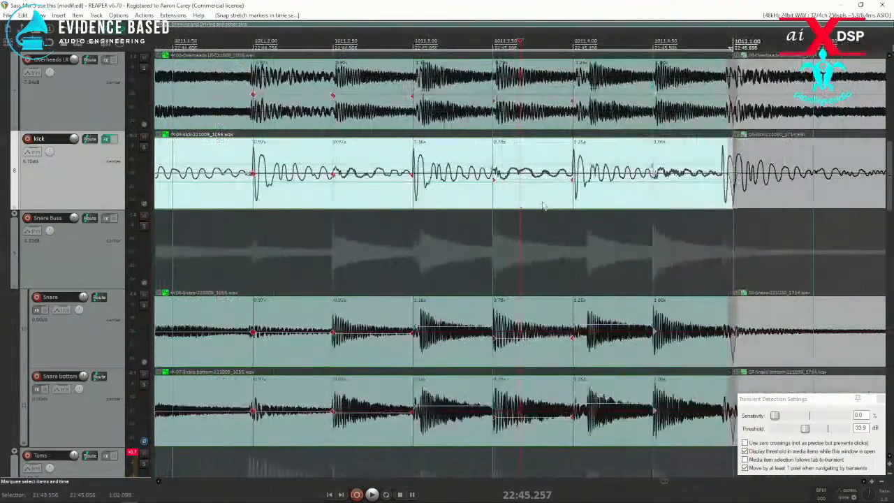
pyautogui.scroll(-2, 596, 197)
pyautogui.moveTo(596, 198); pyautogui.dragTo(556, 229)
pyautogui.click(580, 206)
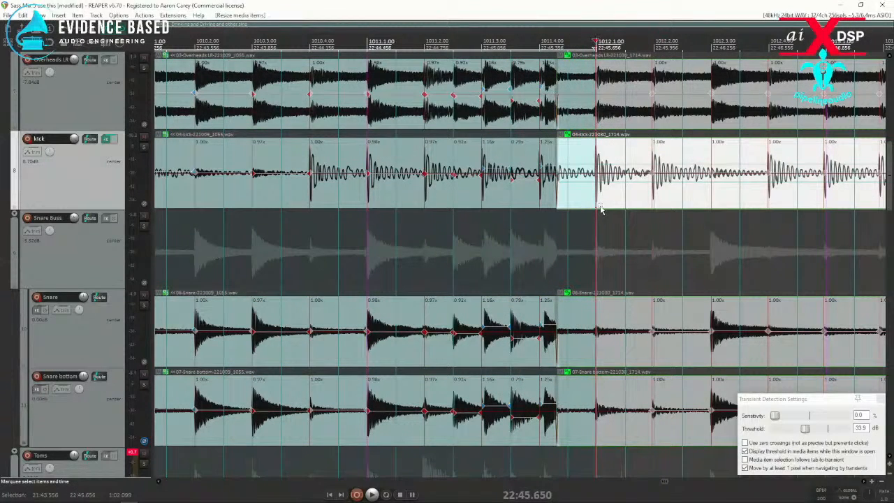
pyautogui.moveTo(591, 205); pyautogui.dragTo(605, 204)
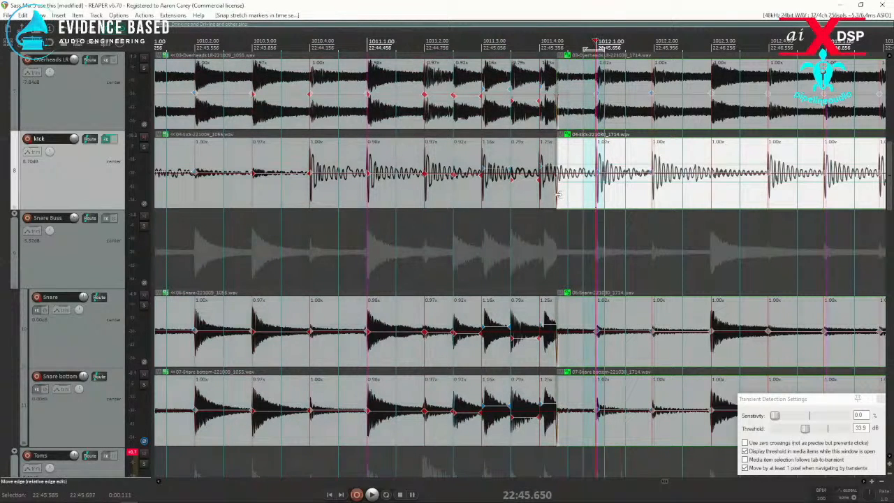
# Extend the outgoing take past 1012.2, add a stretch marker on its kick hit at 1012.1, snap it to the grid, and listen.
pyautogui.moveTo(554, 196); pyautogui.dragTo(661, 199)
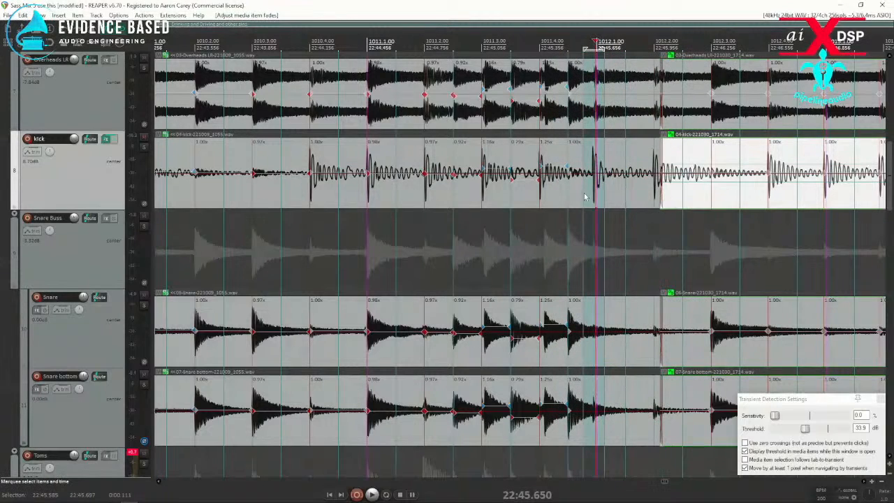
pyautogui.click(584, 197)
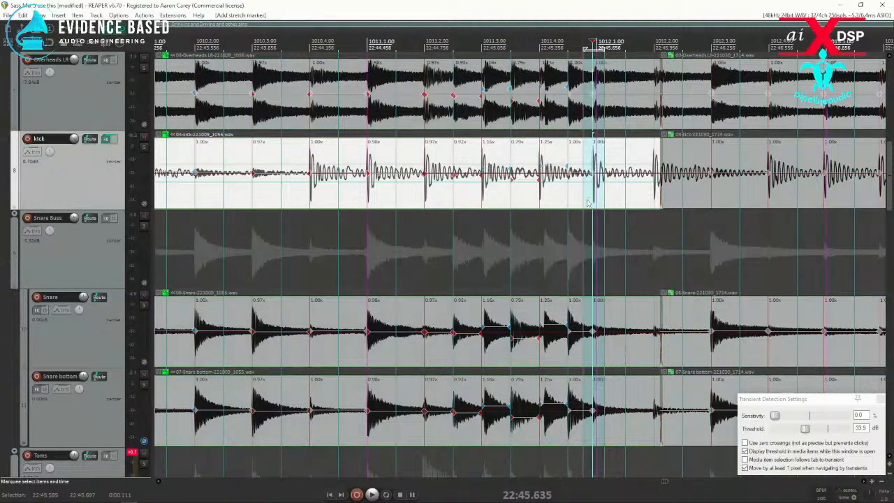
pyautogui.moveTo(584, 197); pyautogui.dragTo(614, 203)
pyautogui.press('q')
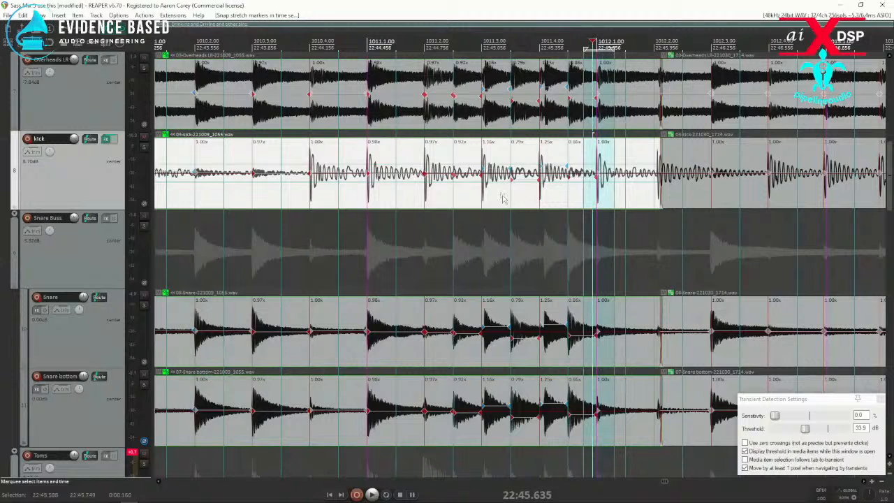
pyautogui.press('space')
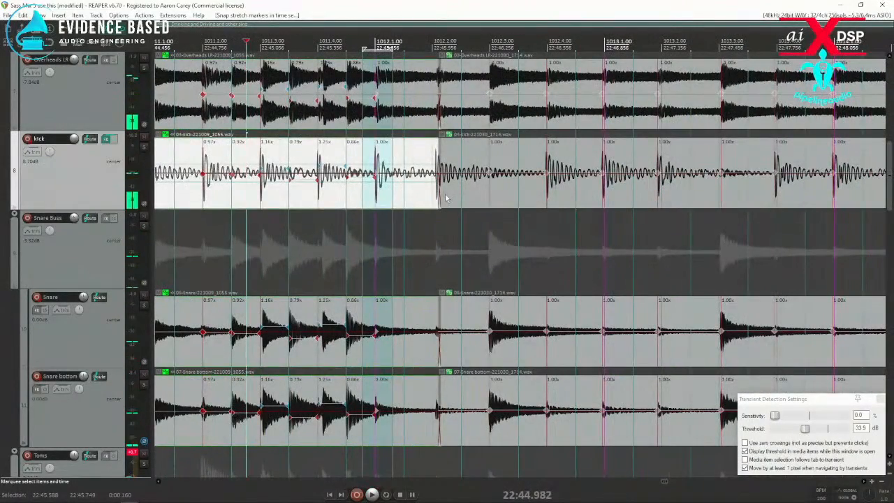
# Move the take crossfade to just before the kick hit at 1012.2 and listen across the edit.
pyautogui.click(444, 197)
pyautogui.scroll(3, 445, 197)
pyautogui.moveTo(510, 196); pyautogui.dragTo(476, 203)
pyautogui.scroll(-2, 474, 203)
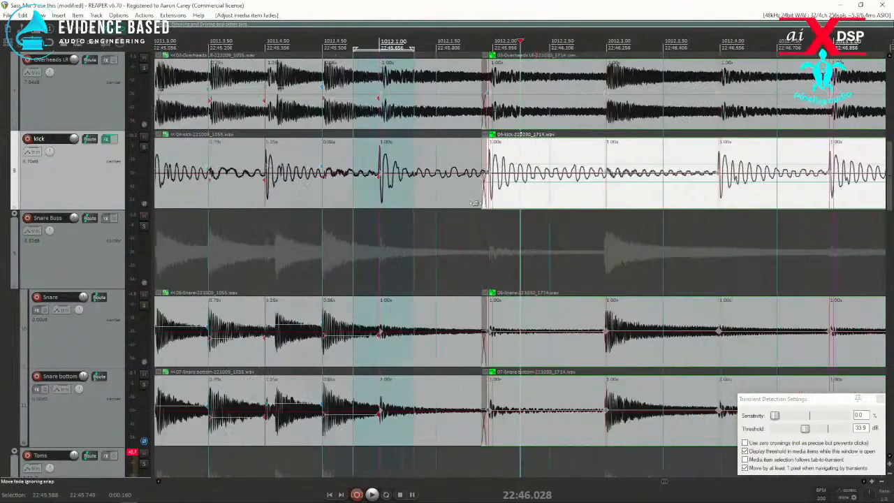
pyautogui.click(386, 201)
pyautogui.press('space')
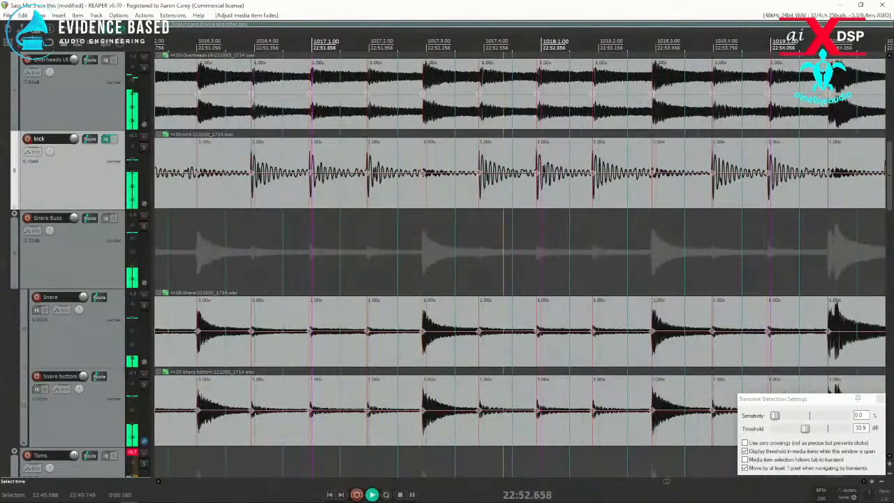
# Snap all stretch markers in the drum take from measure 1012 to 1028 to the grid, and listen across its start.
pyautogui.click(415, 199)
pyautogui.scroll(-3, 415, 200)
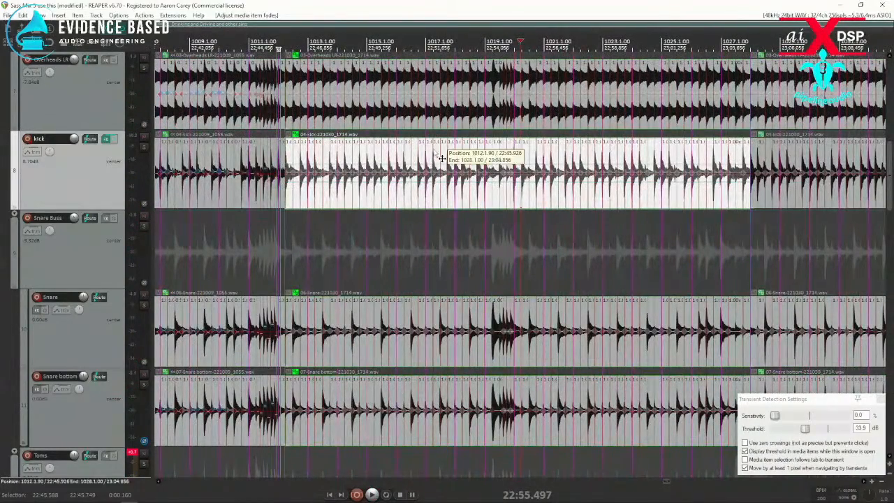
pyautogui.click(434, 153)
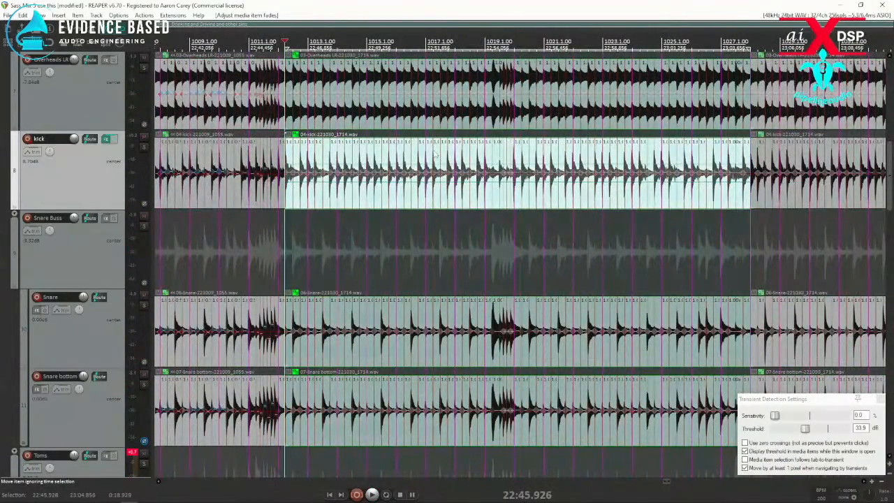
pyautogui.click(314, 196)
pyautogui.scroll(4, 314, 196)
pyautogui.click(384, 197)
pyautogui.press('space')
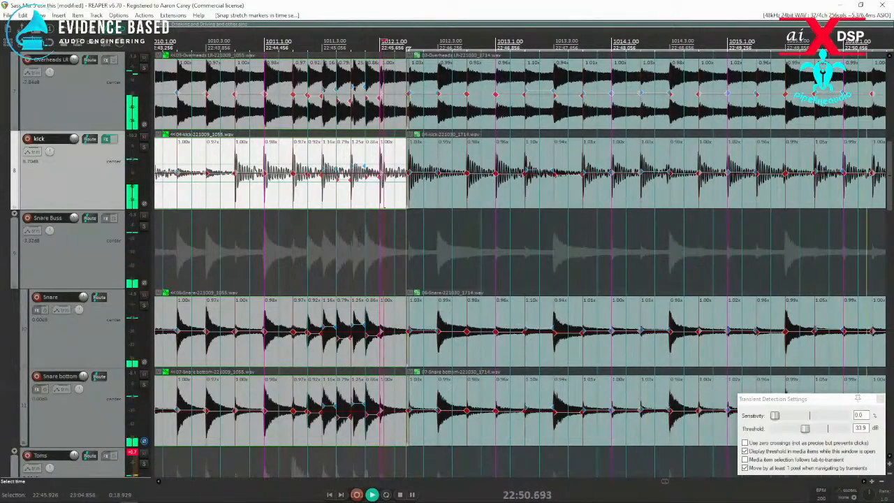
# Listen through the snapped take from measure 1012 to 1028, examining the marker alignment around the fill near measure 1019.
pyautogui.scroll(1, 384, 134)
pyautogui.scroll(-2, 421, 204)
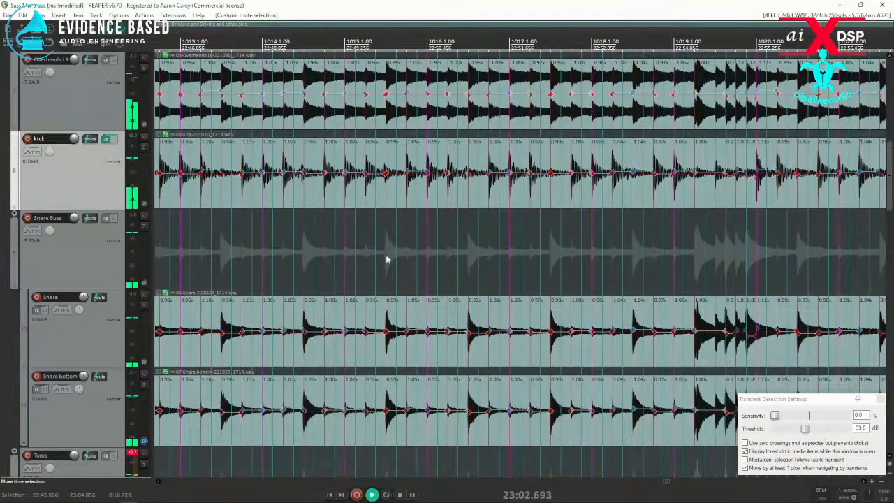
pyautogui.scroll(-6, 520, 256)
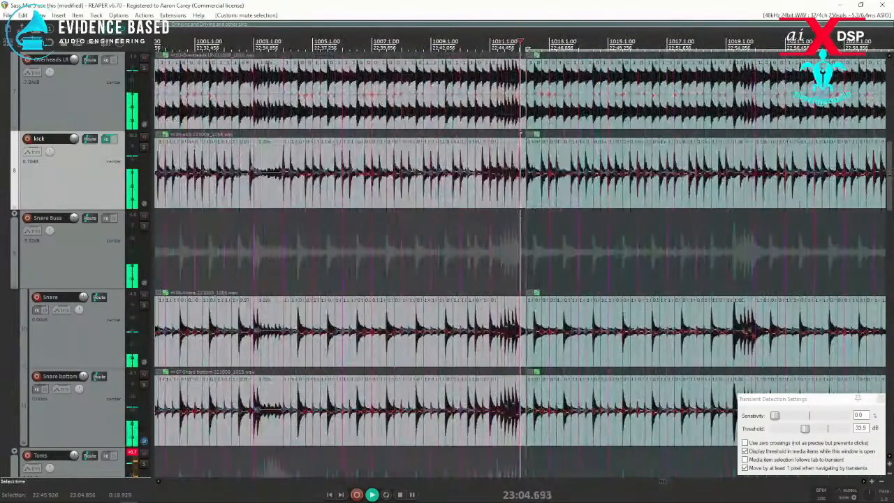
pyautogui.click(591, 203)
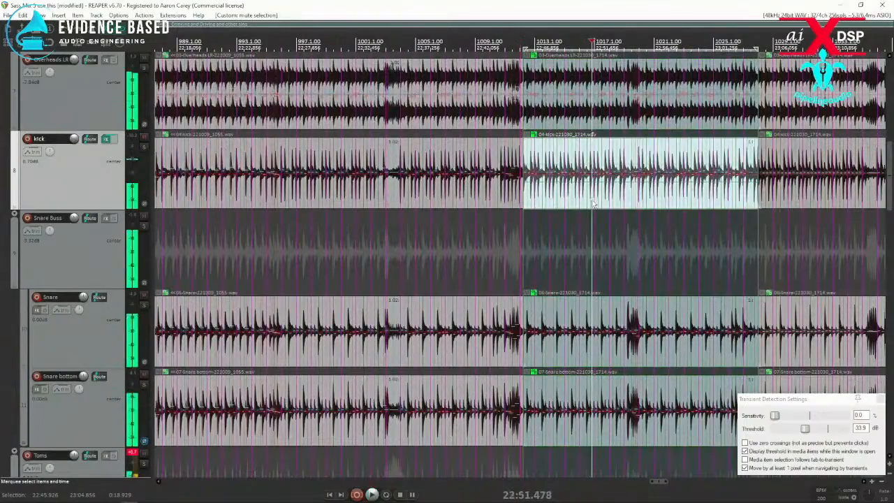
pyautogui.scroll(4, 592, 204)
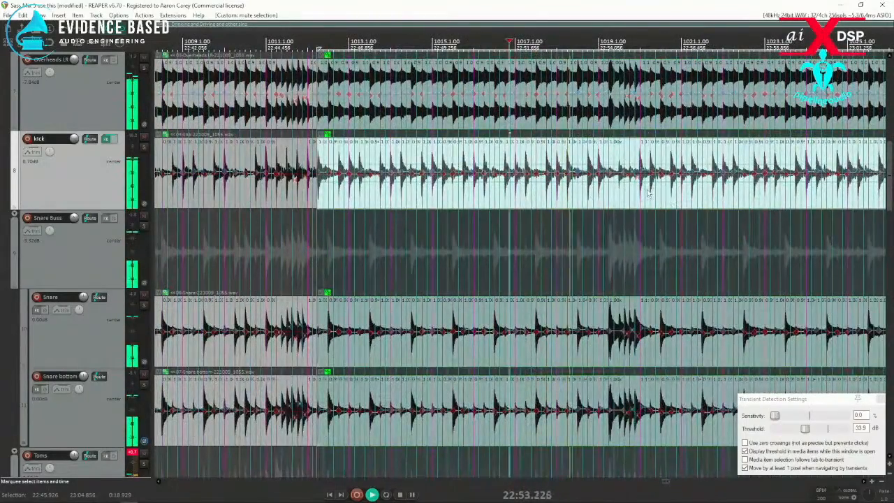
pyautogui.scroll(4, 591, 207)
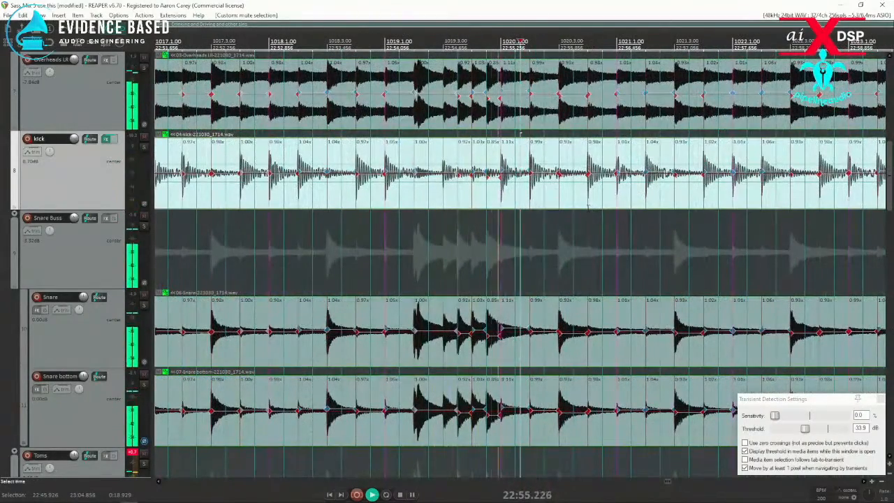
pyautogui.scroll(-8, 591, 207)
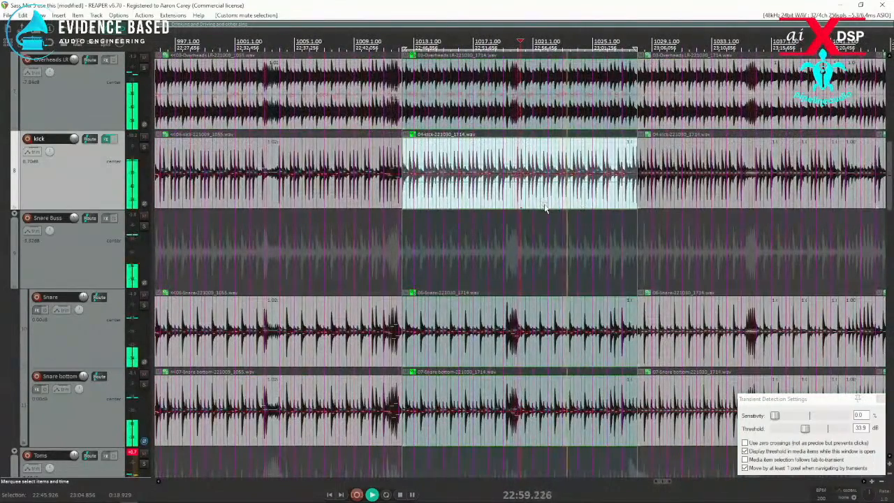
# Restart playback ahead of measure 1012 and unmute the Regular outs guitar item spanning measures 1012 to 1028.
pyautogui.click(367, 218)
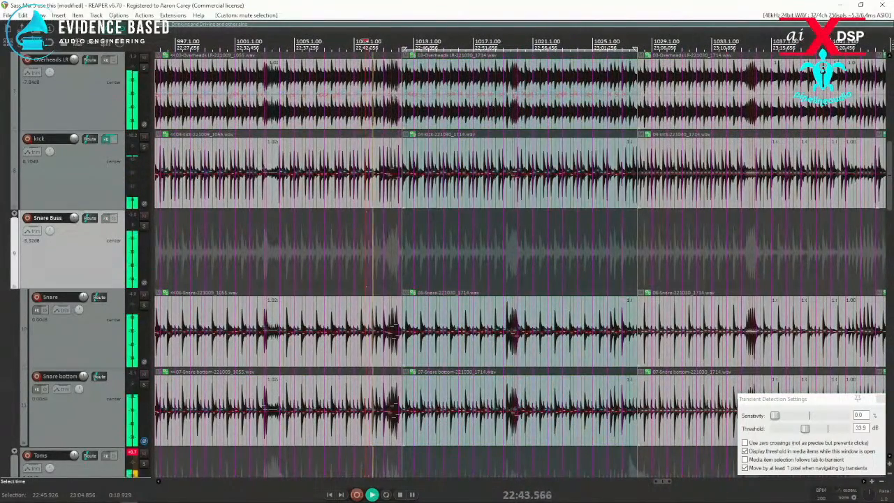
pyautogui.scroll(-10, 136, 286)
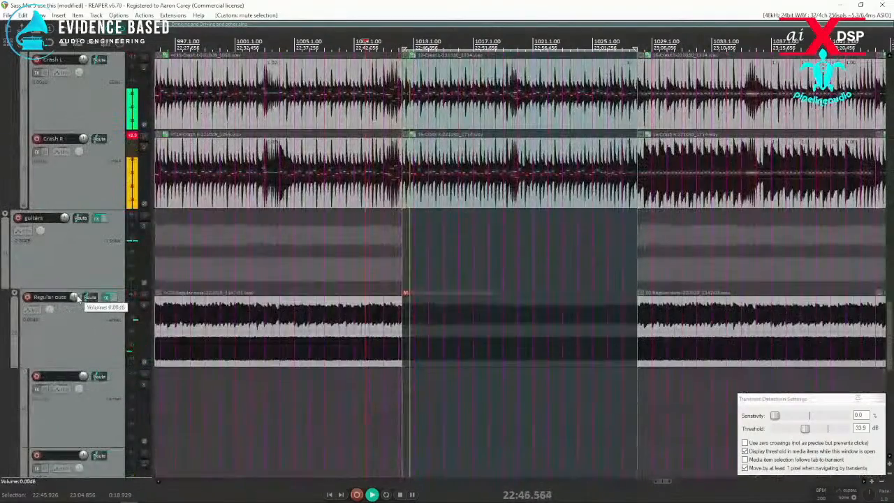
pyautogui.click(406, 291)
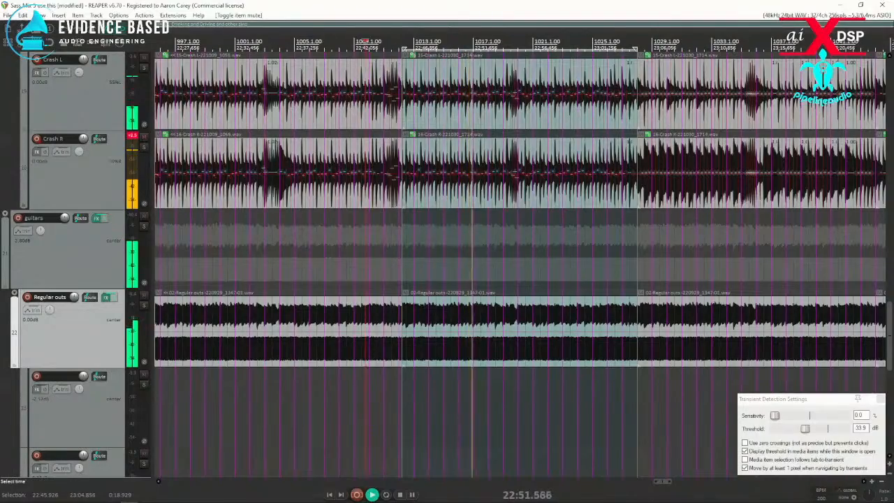
# Restart playback ahead of measure 1012 and unmute the bass item spanning measures 1012 to 1028.
pyautogui.click(376, 251)
pyautogui.scroll(-6, 68, 309)
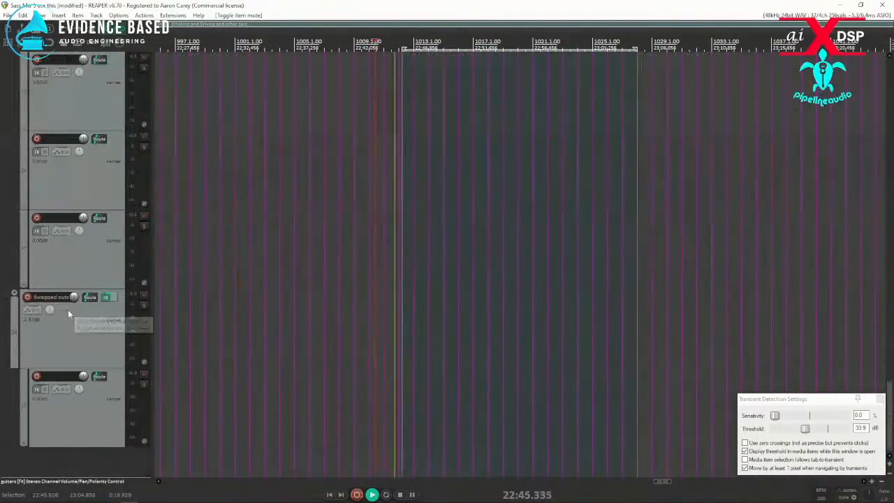
pyautogui.scroll(10, 69, 308)
pyautogui.scroll(8, 73, 308)
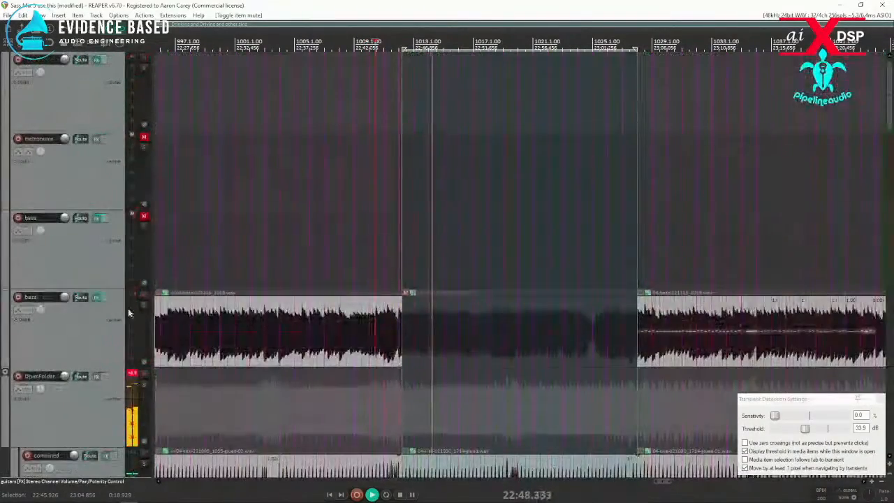
pyautogui.click(406, 301)
pyautogui.scroll(-8, 81, 312)
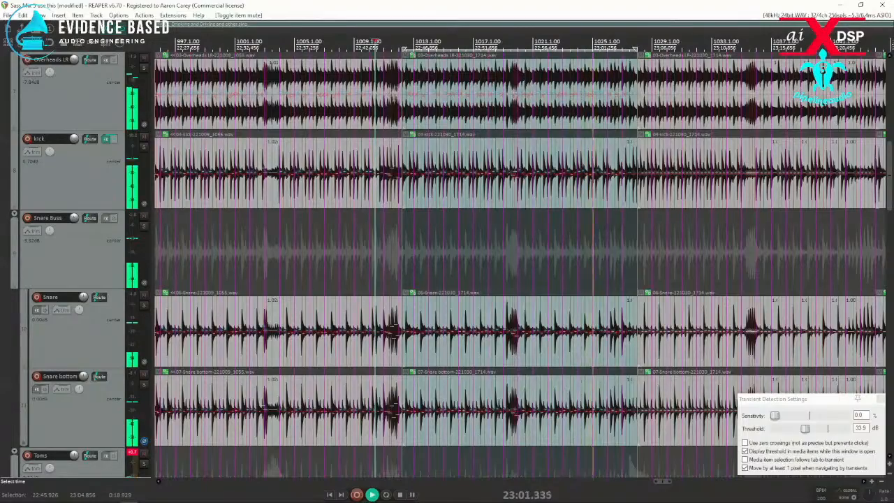
# Move the drum take crossfade at measure 1028 slightly earlier so that it falls before the kick hit at 1028.1.
pyautogui.click(629, 318)
pyautogui.click(648, 318)
pyautogui.scroll(10, 648, 318)
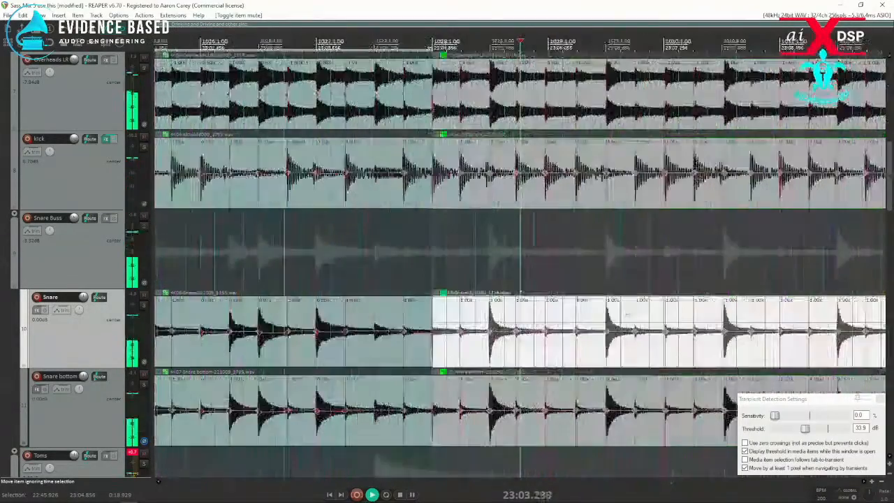
pyautogui.scroll(3, 355, 304)
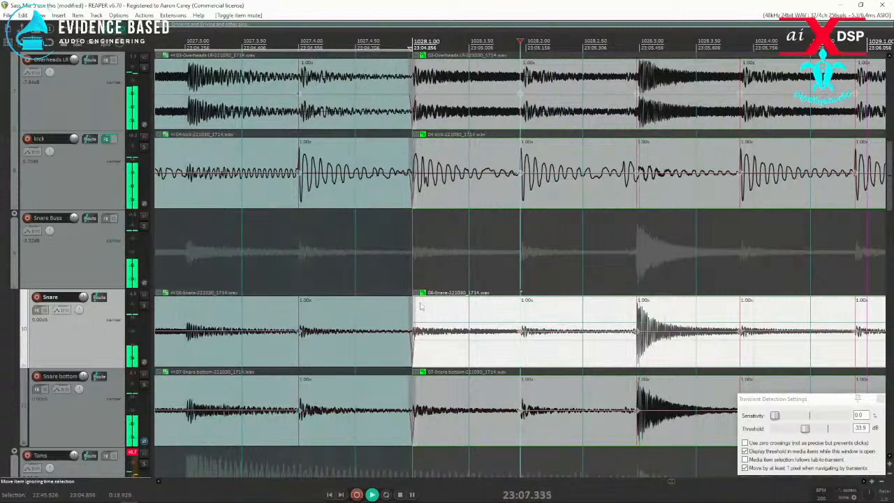
pyautogui.moveTo(414, 311); pyautogui.dragTo(409, 311)
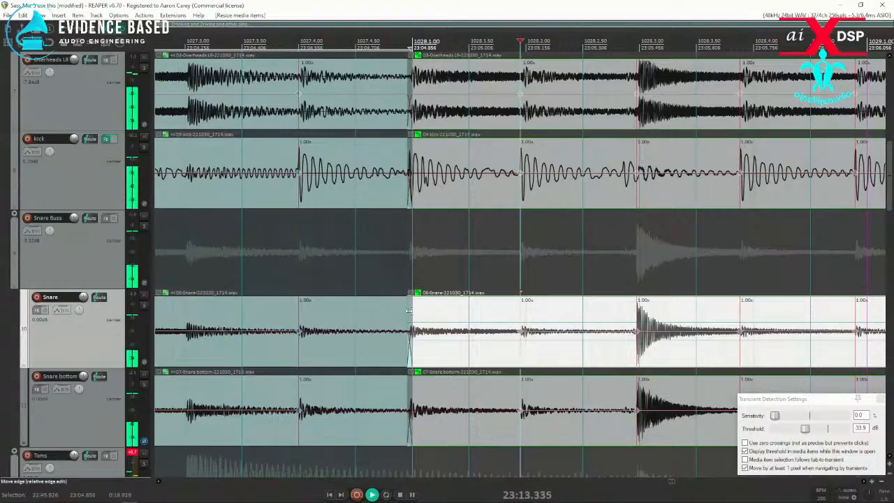
# Snap all stretch markers in the drum take from measure 1028 to 1044 to the grid.
pyautogui.scroll(-8, 472, 308)
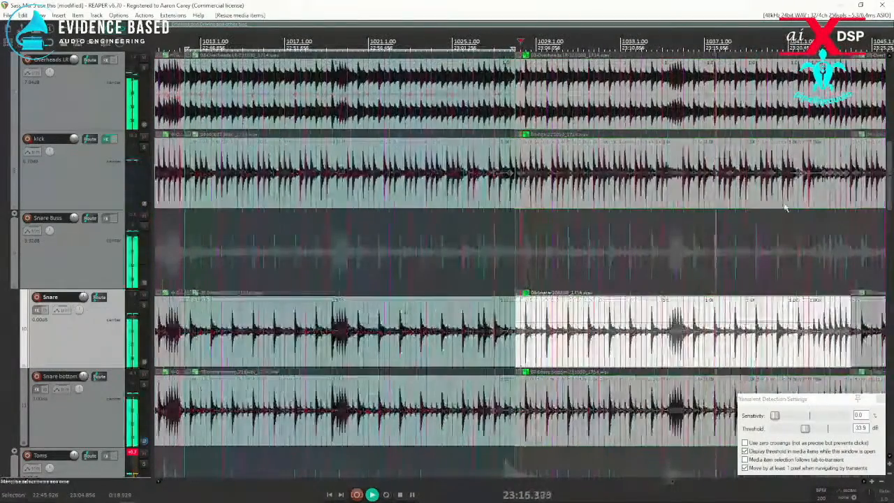
pyautogui.click(618, 201)
pyautogui.scroll(3, 618, 201)
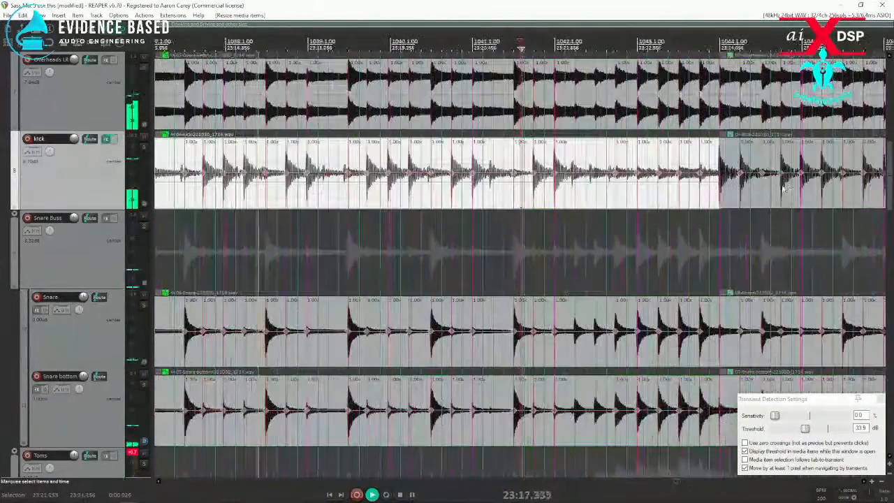
pyautogui.click(447, 195)
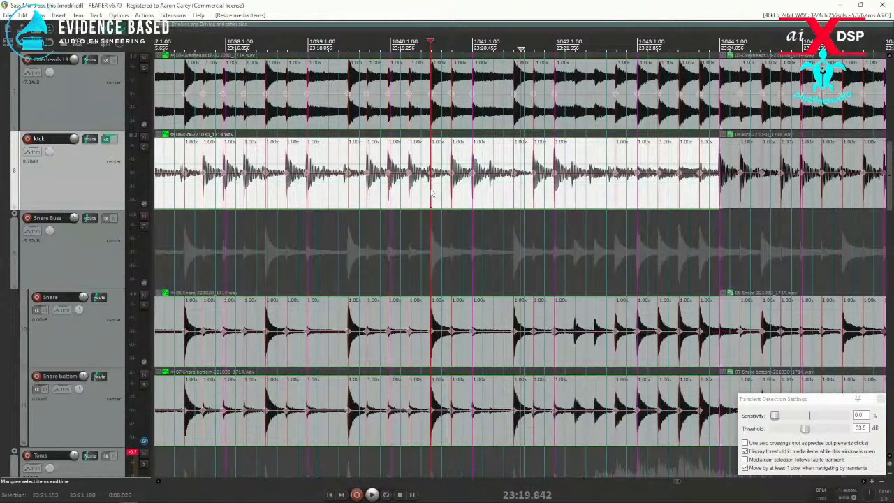
pyautogui.press('q')
pyautogui.scroll(-3, 432, 193)
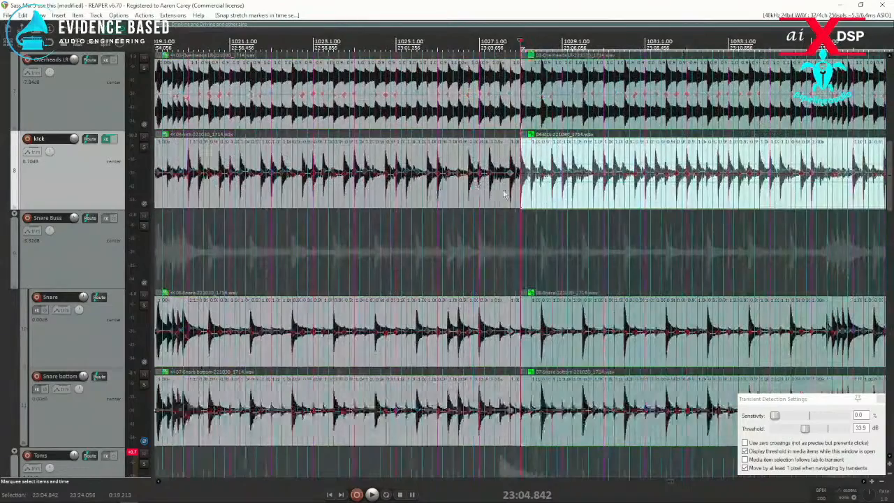
# Listen through the snapped take from measure 1028 to 1044, examining the marker alignment around its start and the snare fill near measure 1035.
pyautogui.press('space')
pyautogui.scroll(3, 504, 194)
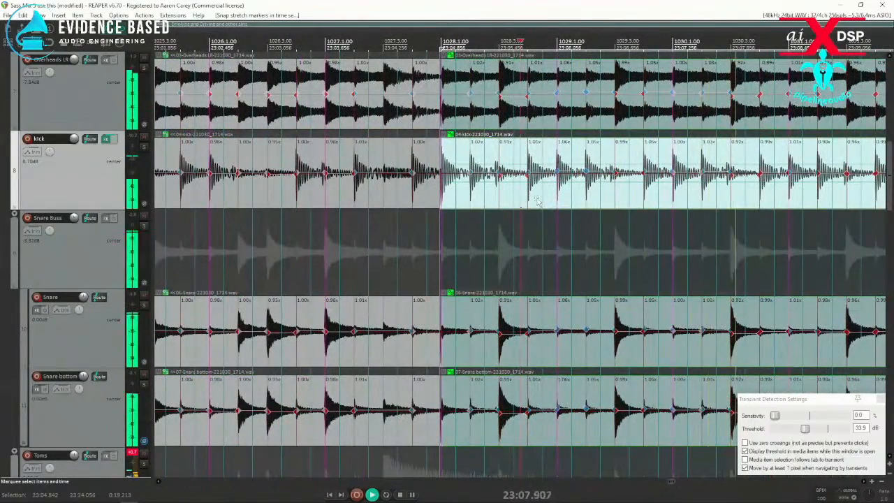
pyautogui.scroll(-2, 542, 204)
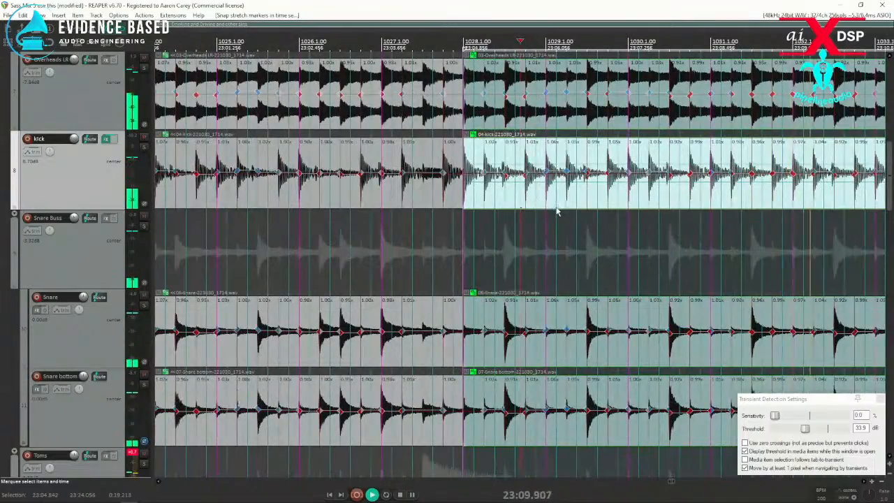
pyautogui.scroll(-4, 768, 206)
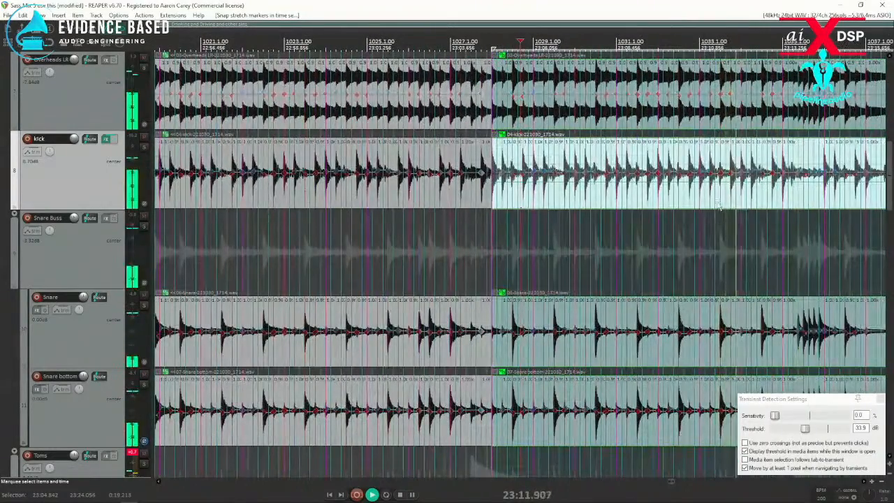
pyautogui.scroll(5, 746, 203)
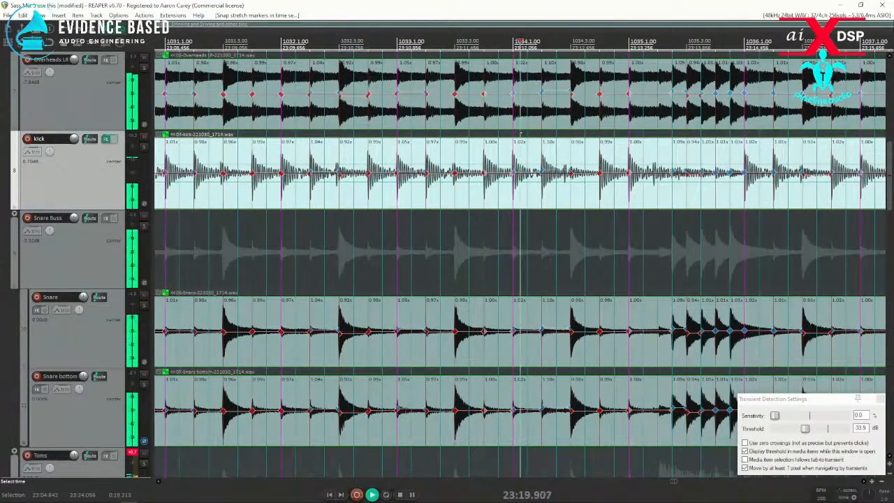
pyautogui.scroll(-4, 520, 133)
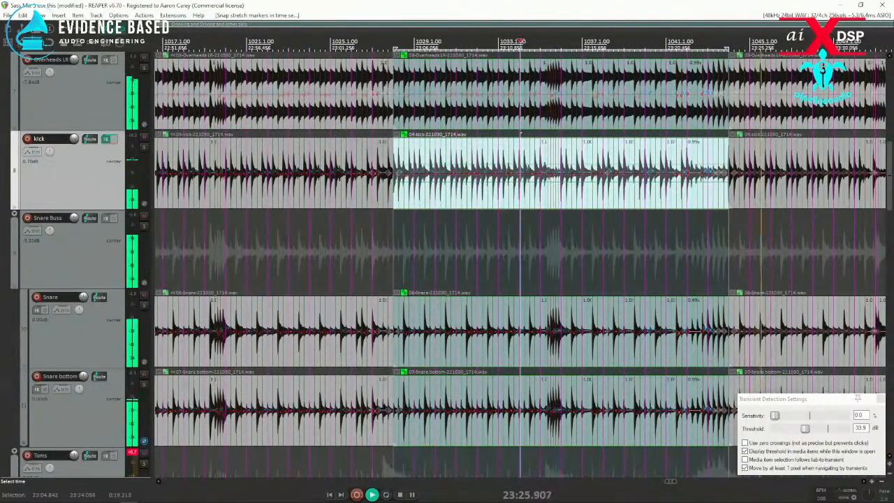
pyautogui.scroll(-4, 520, 132)
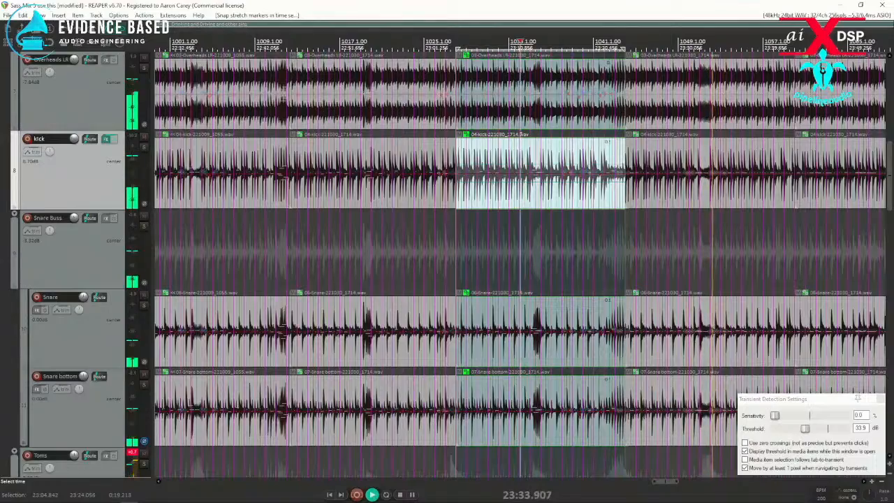
# Snap all stretch markers in the drum take from measure 1044 to 1060 to the grid.
pyautogui.click(627, 194)
pyautogui.scroll(3, 625, 195)
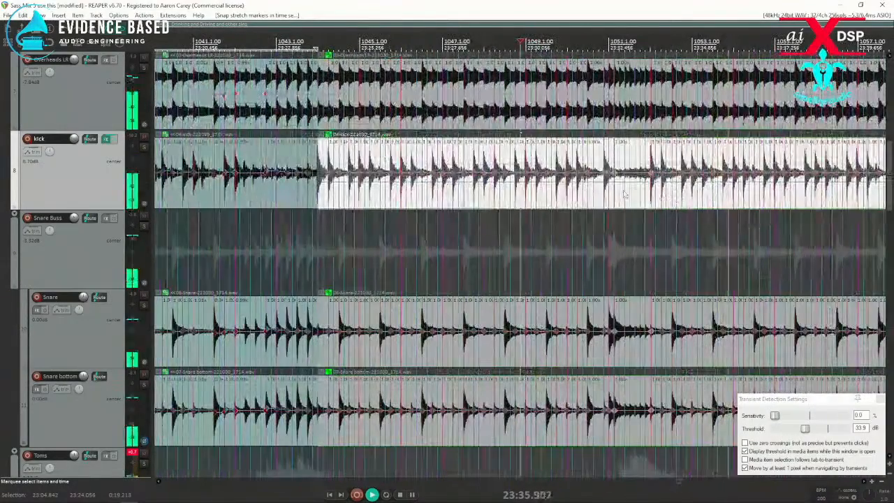
pyautogui.doubleClick(548, 195)
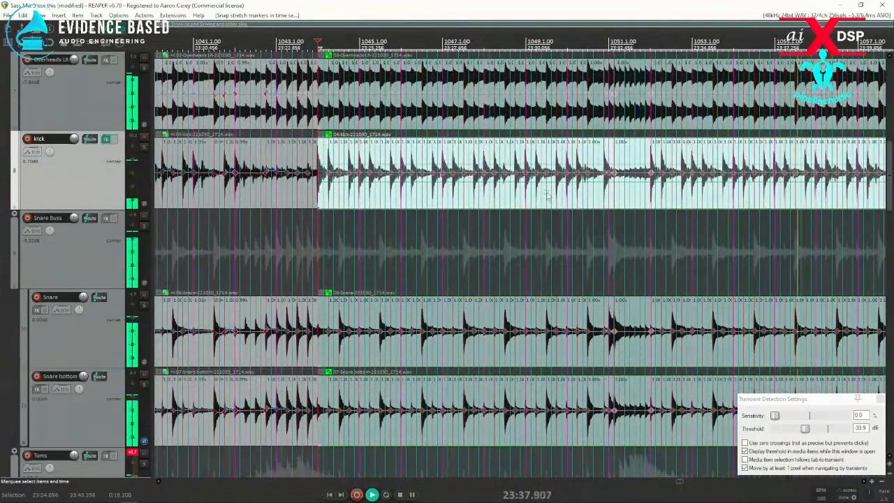
# Listen across the take change at measure 1044 and examine the marker alignment around the long crash section at measure 1051.
pyautogui.click(306, 199)
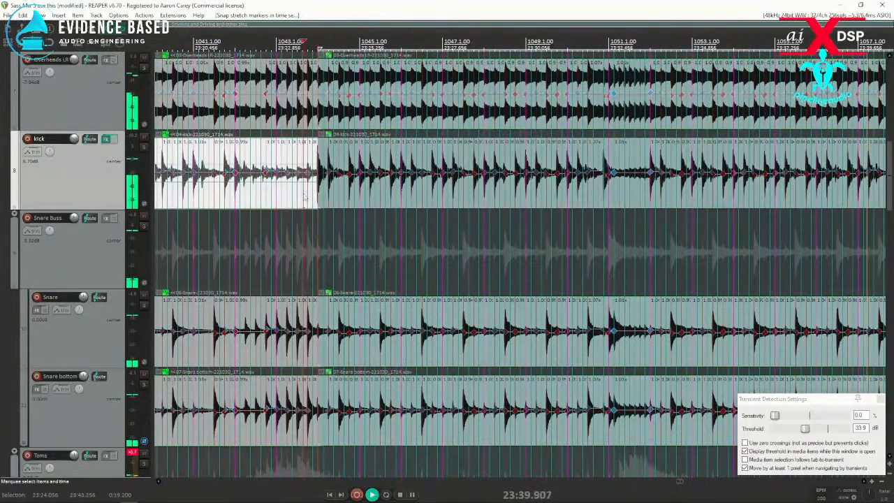
pyautogui.press('space')
pyautogui.press('space')
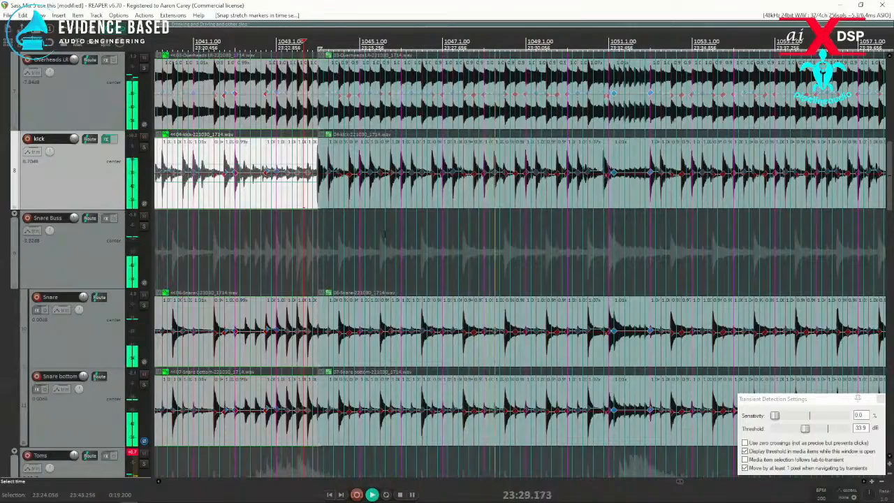
pyautogui.scroll(-3, 452, 198)
pyautogui.click(575, 185)
pyautogui.scroll(5, 578, 185)
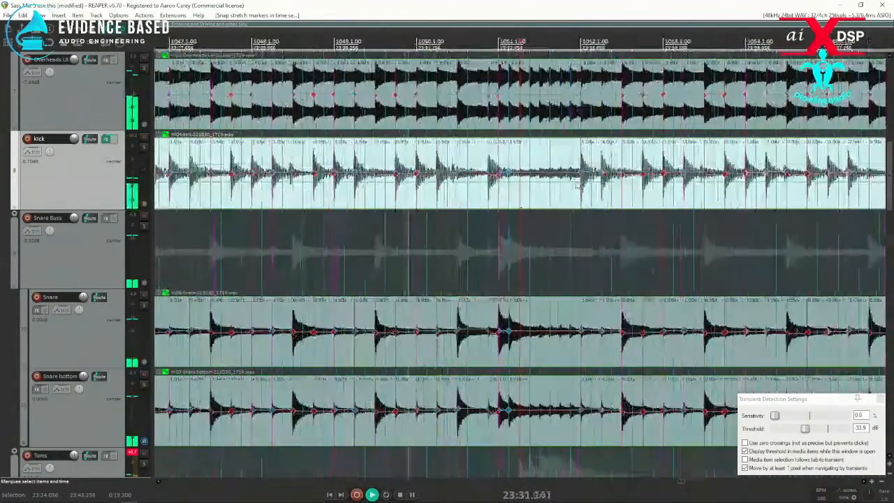
pyautogui.scroll(4, 529, 212)
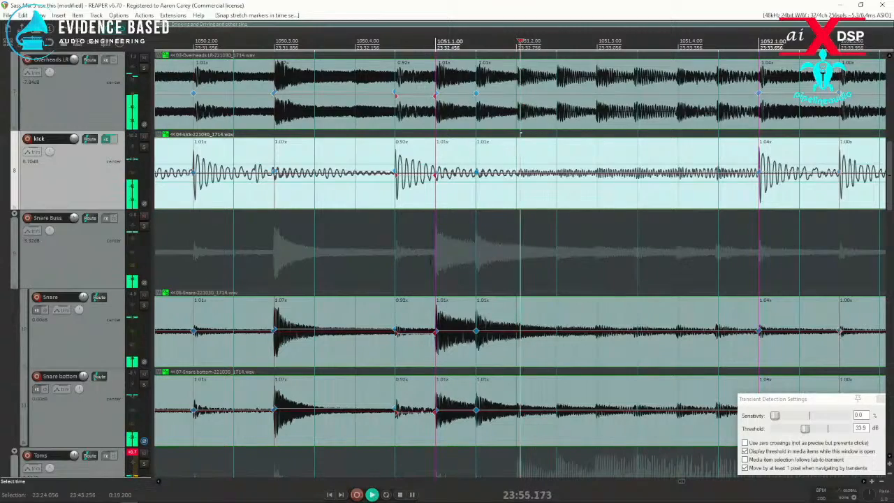
pyautogui.scroll(-8, 521, 174)
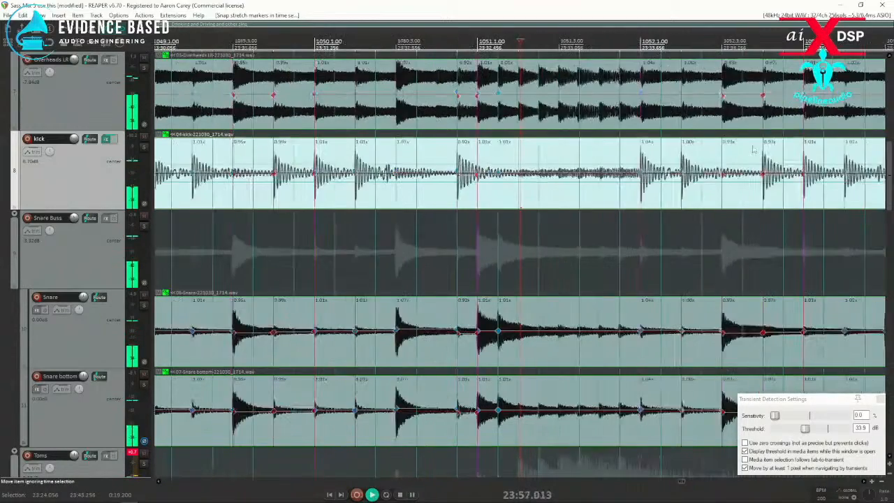
# Stop playback and snap all stretch markers in the final drum take, starting at measure 1060, to the grid.
pyautogui.scroll(-5, 520, 208)
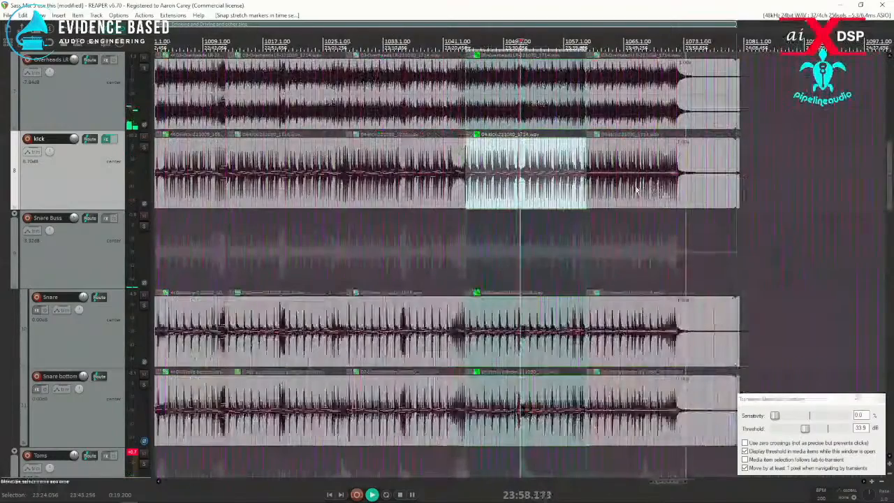
pyautogui.scroll(10, 569, 187)
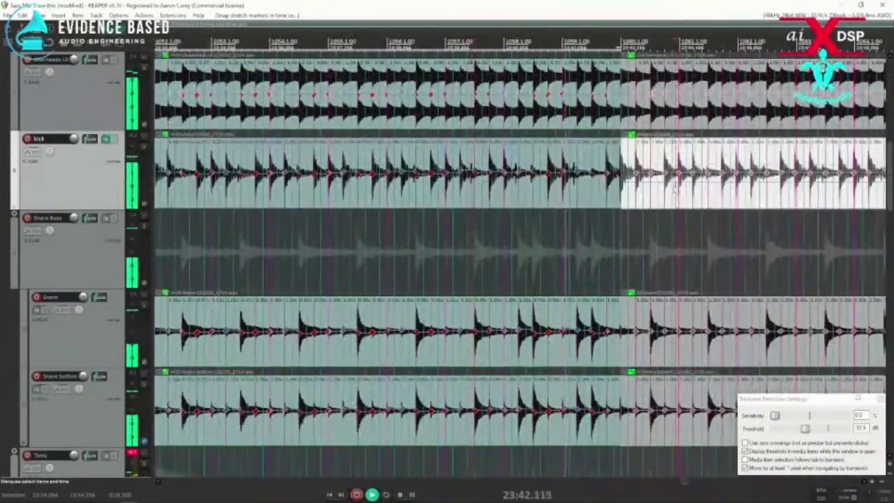
pyautogui.scroll(4, 399, 194)
pyautogui.press('space')
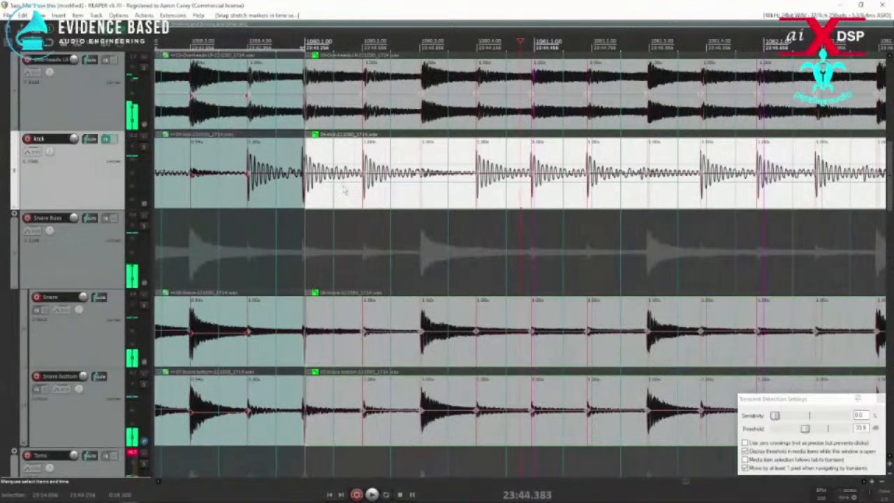
pyautogui.doubleClick(344, 189)
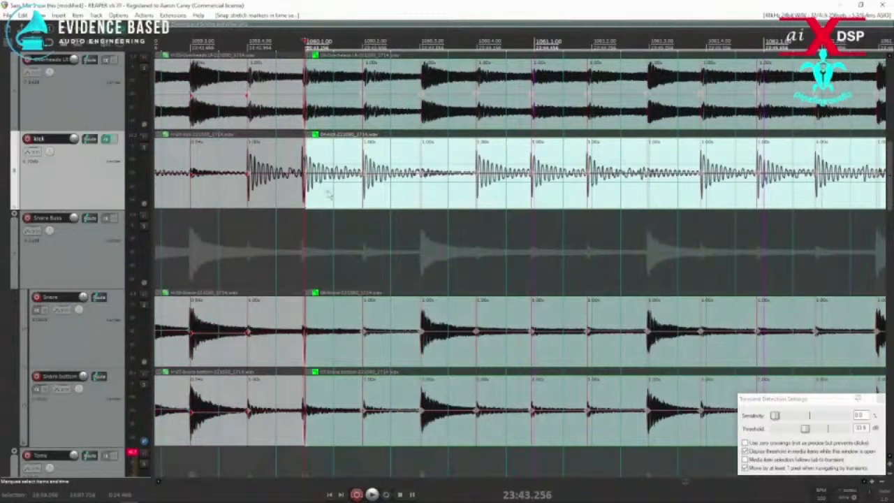
pyautogui.click(357, 161)
pyautogui.press('q')
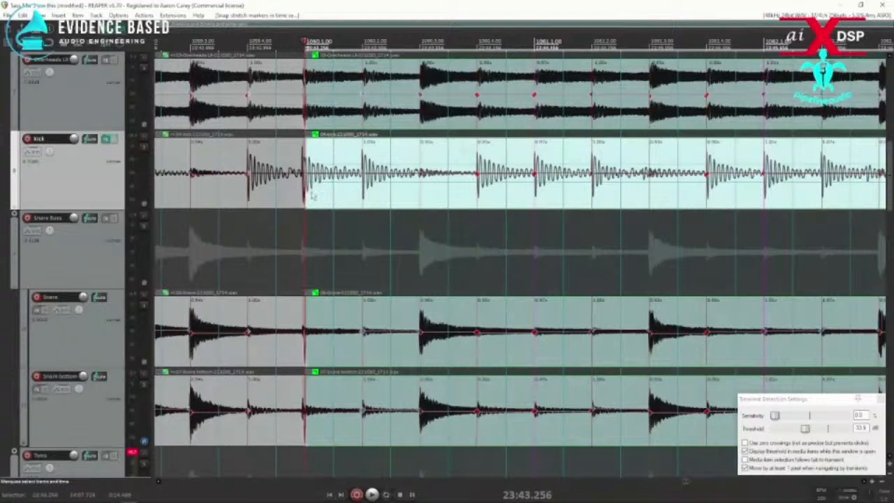
# Trim the final take's start to well after 1060.1 and extend the preceding take's end past the kick hit there.
pyautogui.scroll(6, 311, 194)
pyautogui.moveTo(416, 195); pyautogui.dragTo(688, 194)
pyautogui.moveTo(415, 194); pyautogui.dragTo(537, 199)
# Add a stretch marker on the kick transient just before 1060.1 in the preceding take and snap it to the grid.
pyautogui.click(343, 184)
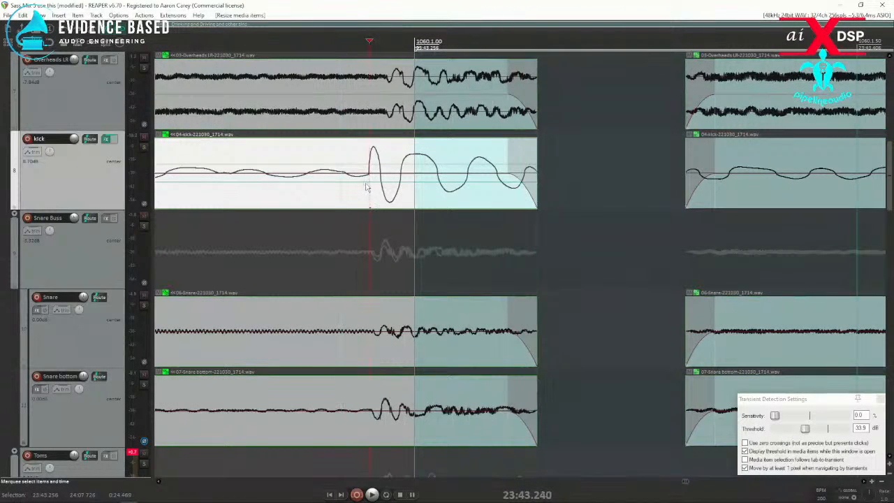
pyautogui.hotkey('shift', 'w')
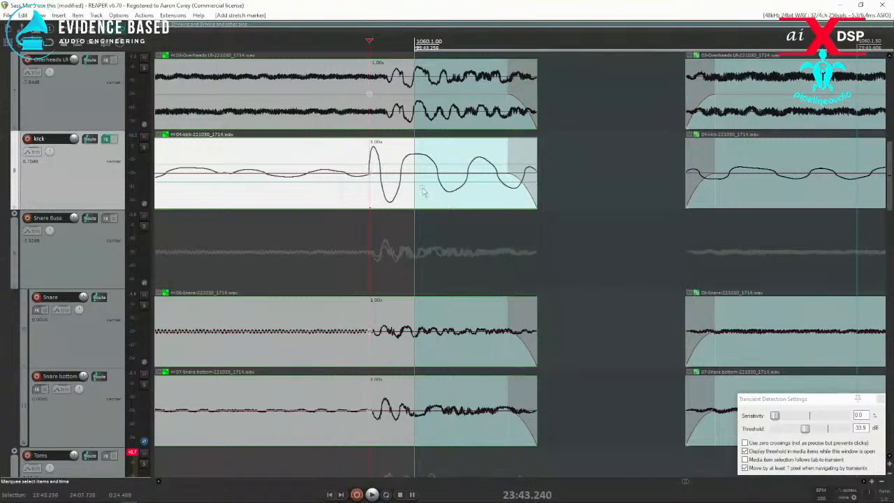
pyautogui.moveTo(338, 188); pyautogui.dragTo(465, 197)
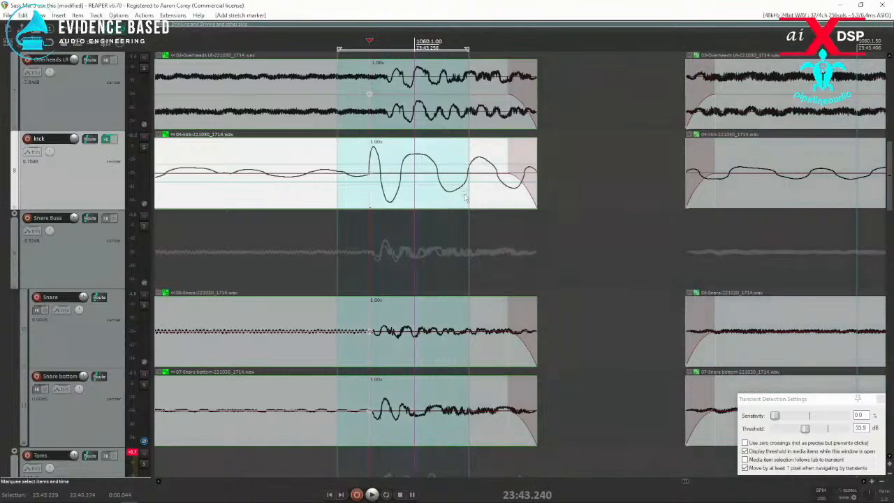
pyautogui.press('q')
pyautogui.scroll(-3, 480, 194)
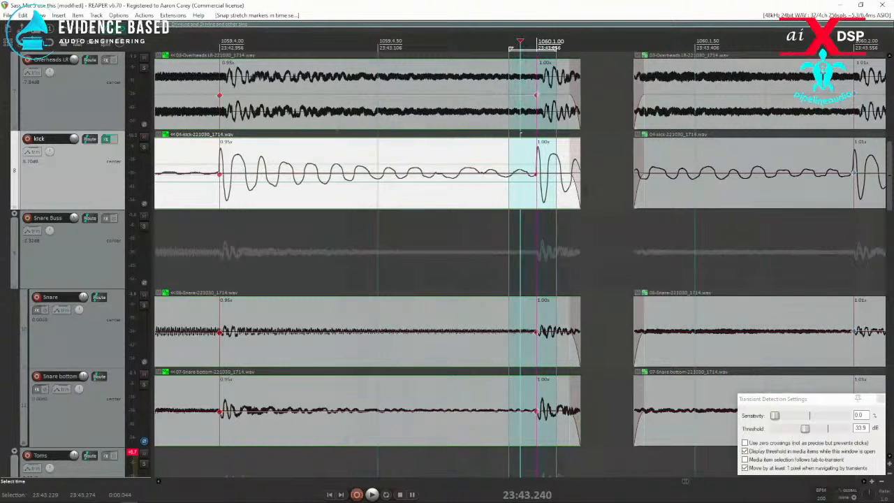
# Trim the preceding take's end to just before 1060.1 and add a stretch marker at 23:43.240 near that edge.
pyautogui.moveTo(580, 197); pyautogui.dragTo(530, 197)
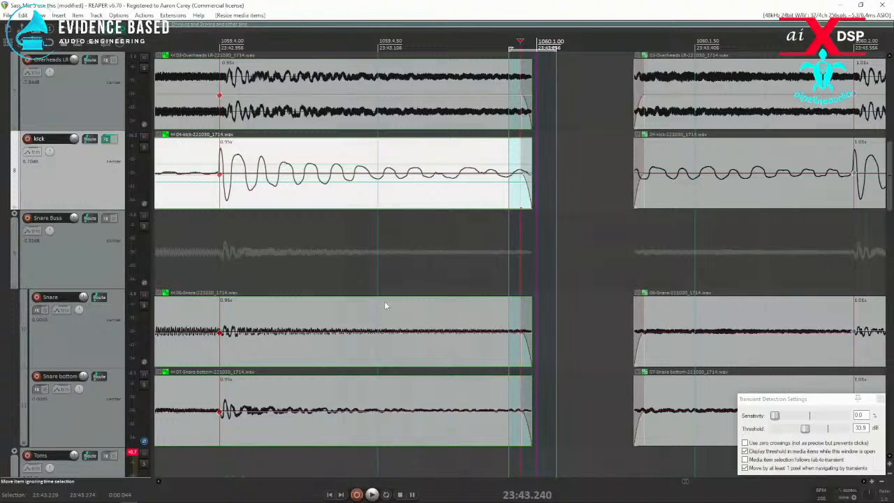
pyautogui.hotkey('shift', 'w')
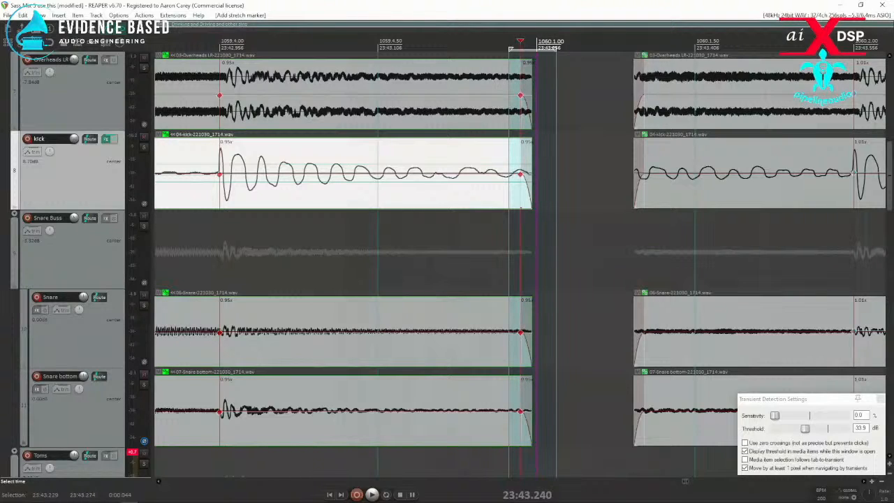
pyautogui.scroll(-2, 581, 173)
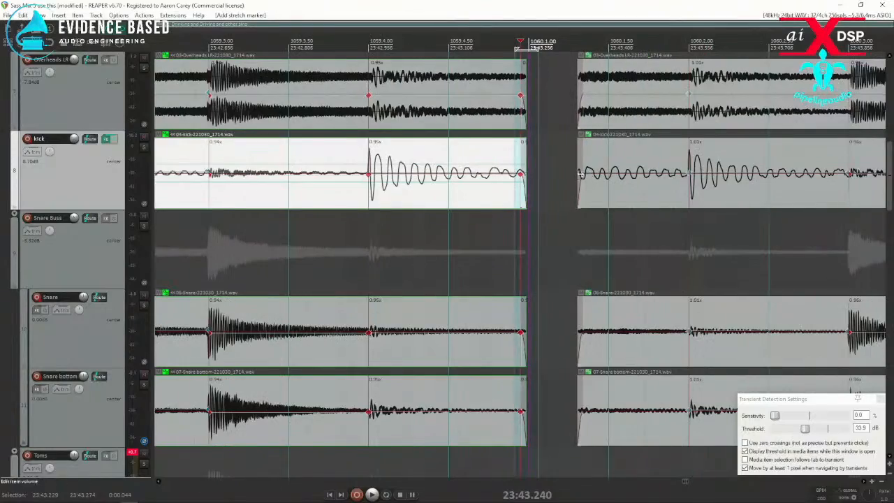
# Play the drums across the gap at 1060.1 between the preceding take and the final take, and stop shortly past it.
pyautogui.scroll(-8, 479, 211)
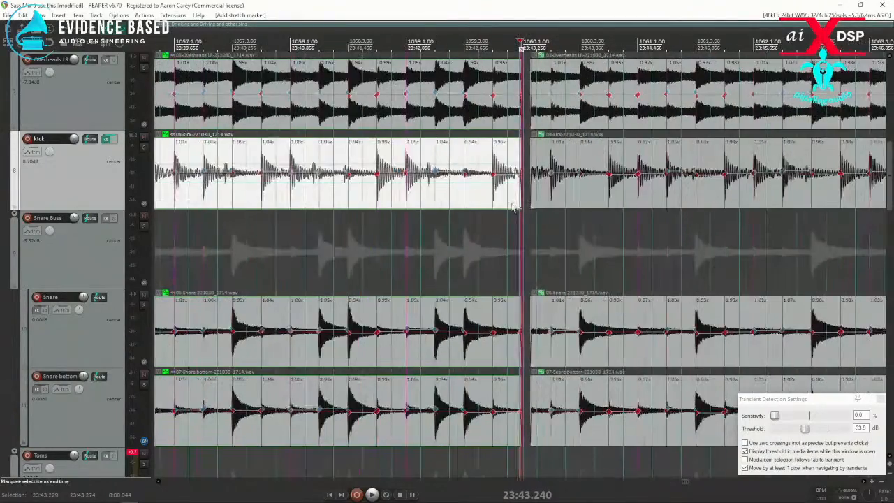
pyautogui.click(478, 212)
pyautogui.click(403, 212)
pyautogui.press('space')
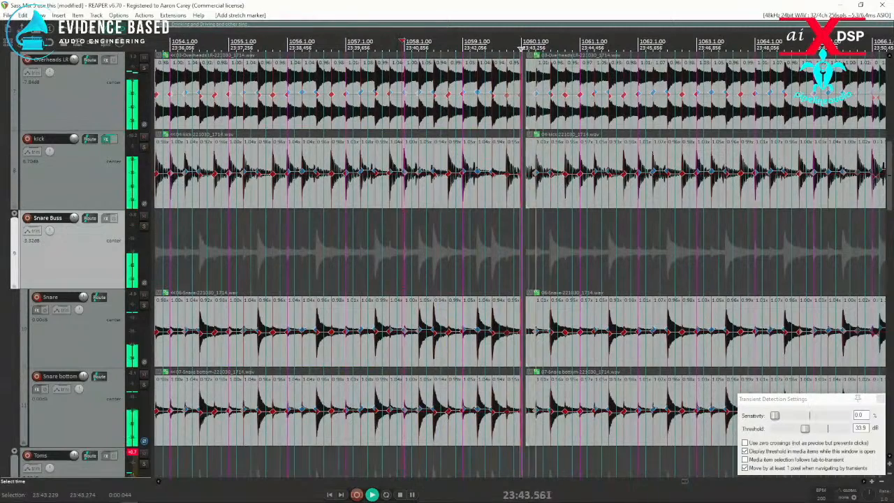
pyautogui.press('space')
# Extend the final take's start back past the kick hit just before 1060.1, crossfading it with the preceding take's end.
pyautogui.click(567, 191)
pyautogui.scroll(5, 536, 193)
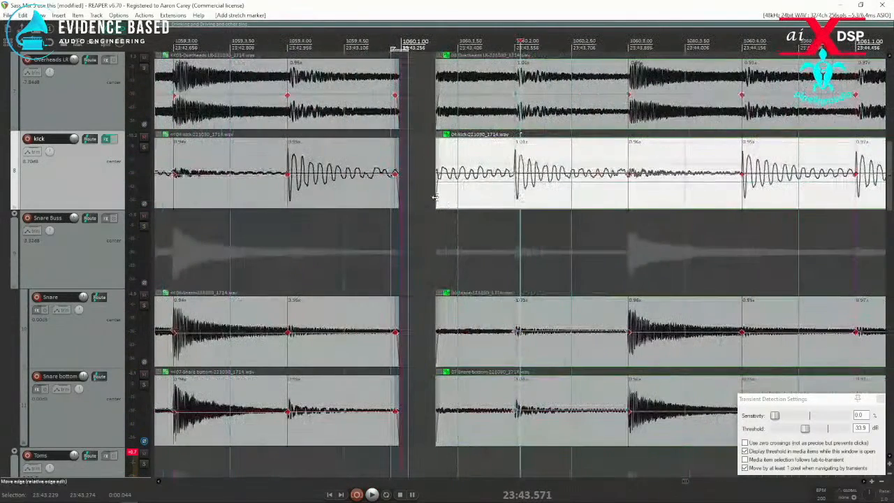
pyautogui.moveTo(436, 198); pyautogui.dragTo(338, 200)
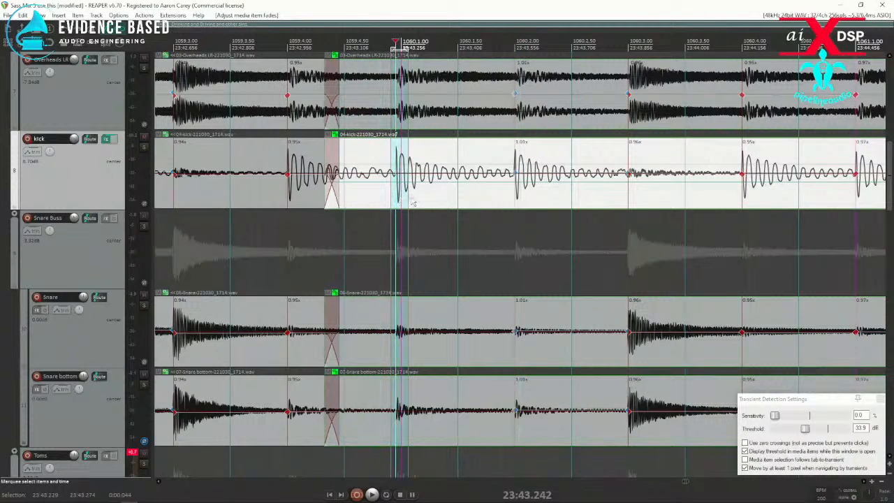
# Snap a new stretch marker on the final take's kick hit at 23:43.242 to the grid and trim the take's start to just before it.
pyautogui.hotkey('shift', 'w')
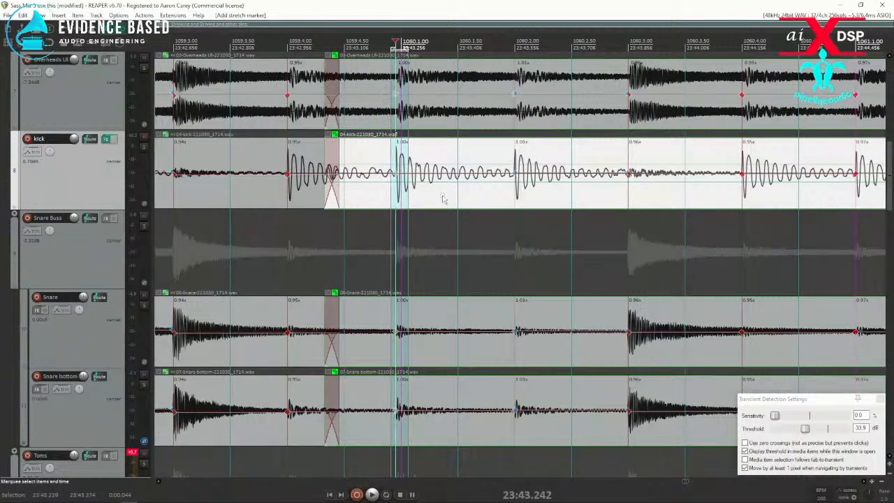
pyautogui.press('q')
pyautogui.moveTo(347, 198); pyautogui.dragTo(407, 204)
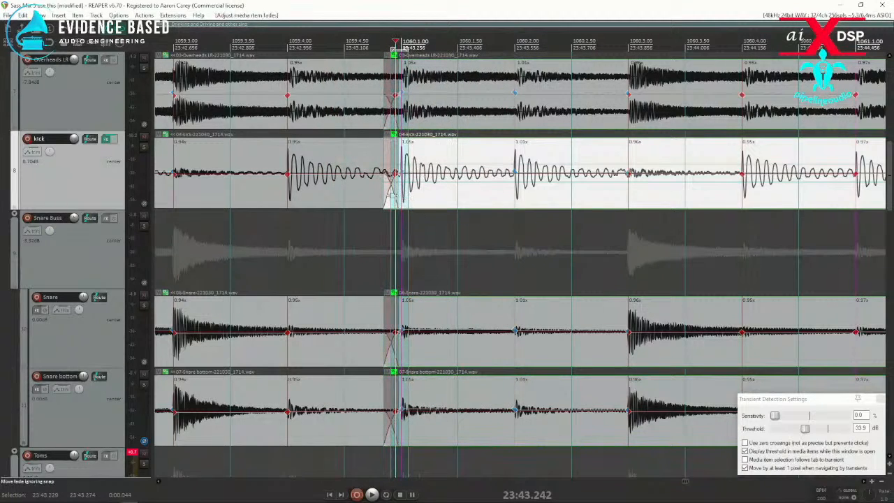
# Play from 23:42.809 through the repaired crossfade at 1060.1 to the song's last ringing hit, and stop.
pyautogui.click(232, 182)
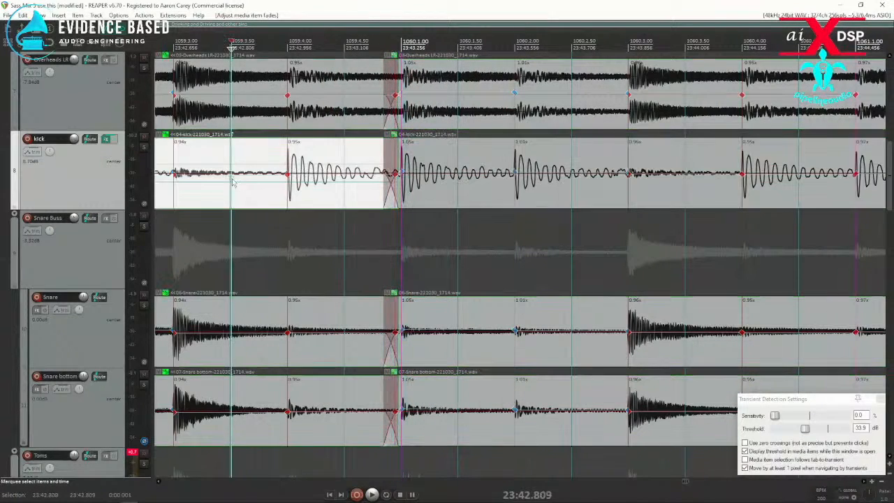
pyautogui.press('space')
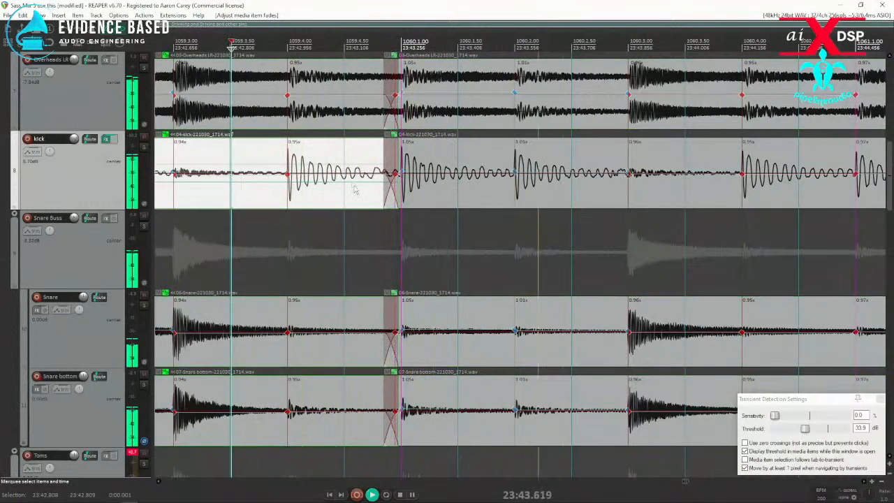
pyautogui.scroll(-2, 354, 190)
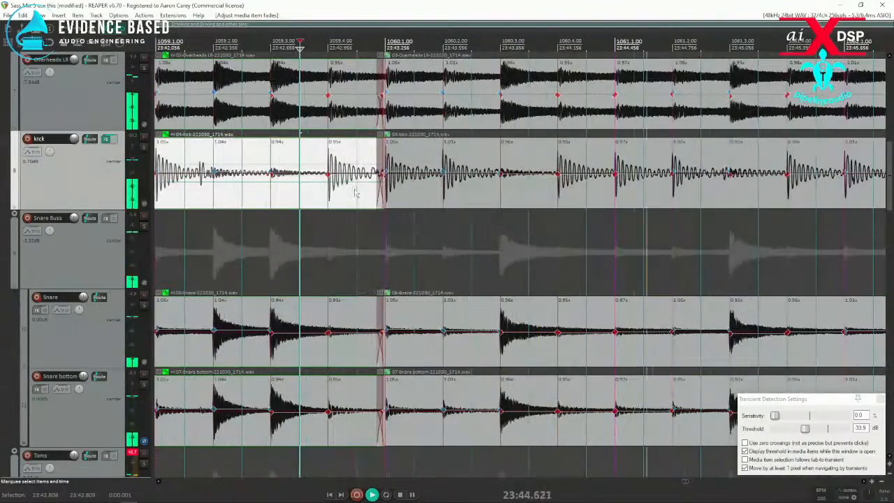
pyautogui.scroll(-2, 393, 210)
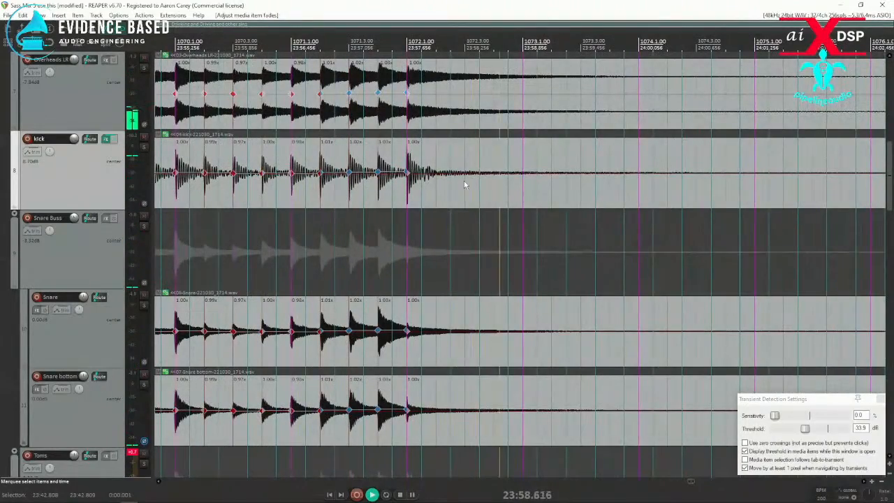
pyautogui.scroll(-6, 463, 181)
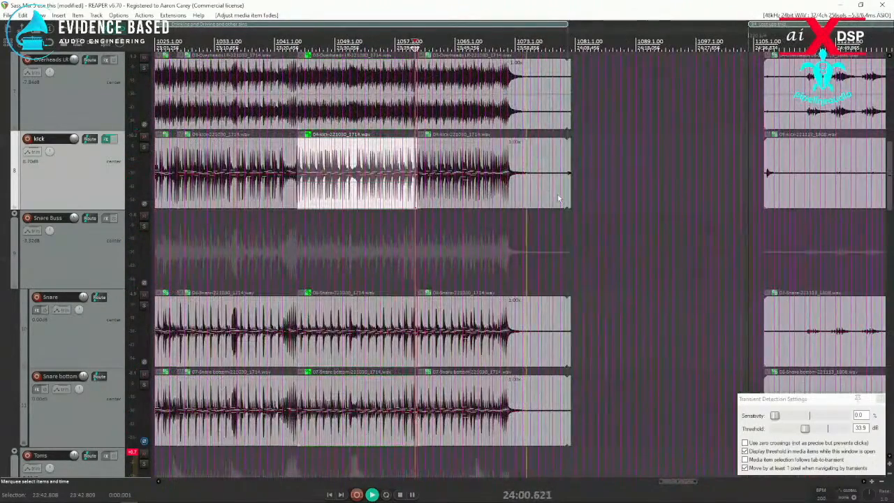
pyautogui.press('space')
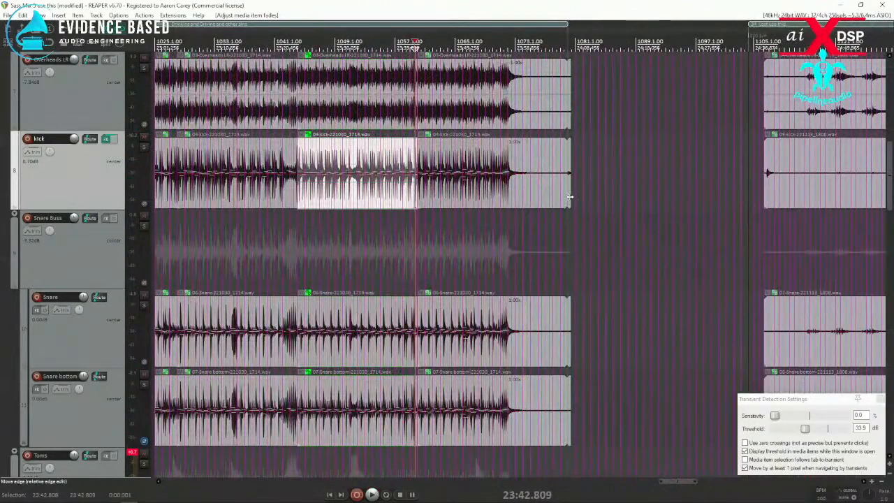
# Select the next song's kick take, 05-kick-221113_1808.wav, and play it from around measure 1137.
pyautogui.click(825, 180)
pyautogui.scroll(-3, 797, 185)
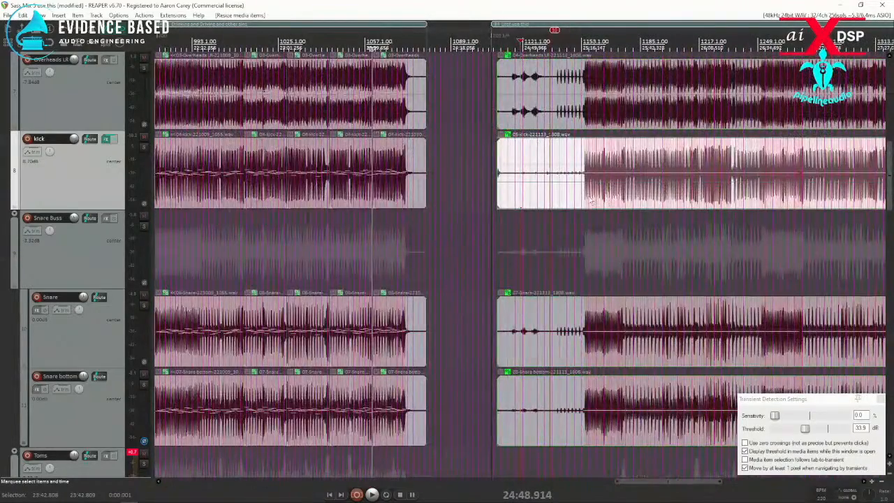
pyautogui.scroll(4, 796, 185)
pyautogui.click(388, 202)
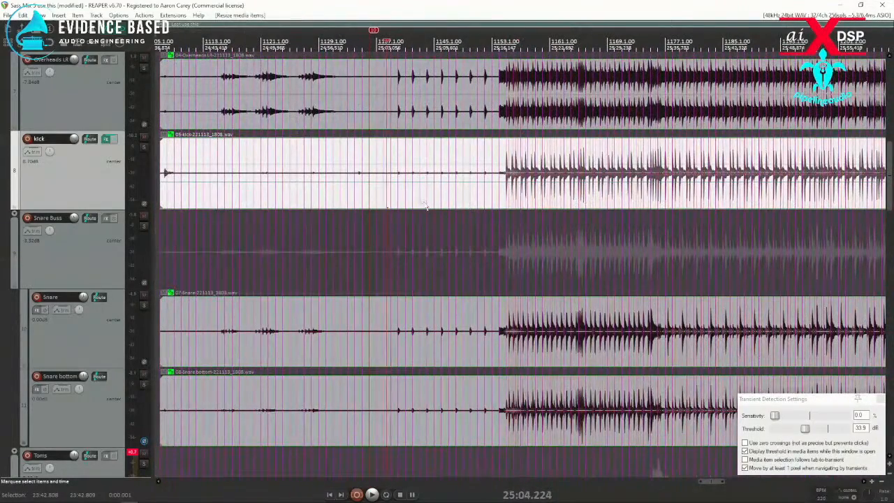
pyautogui.press('space')
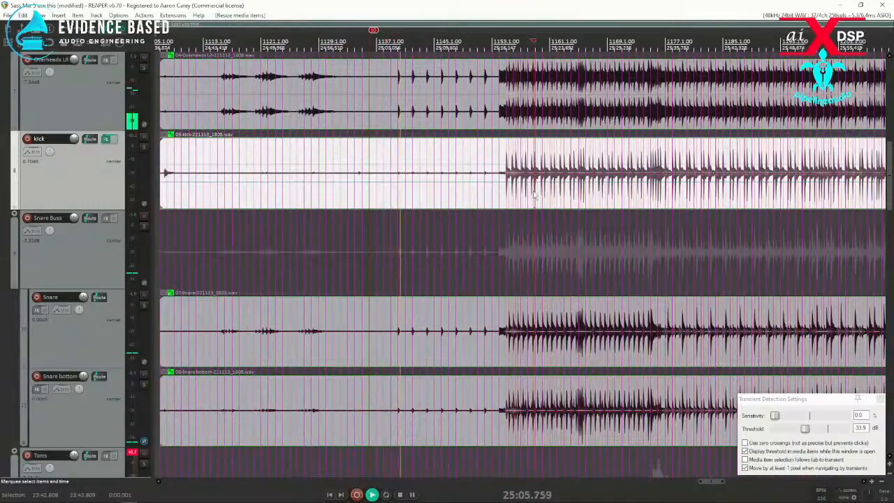
# Examine the next song's stretch markers against the grid around the drum entry at measures 1155 to 1161.
pyautogui.scroll(10, 524, 202)
pyautogui.scroll(-3, 524, 204)
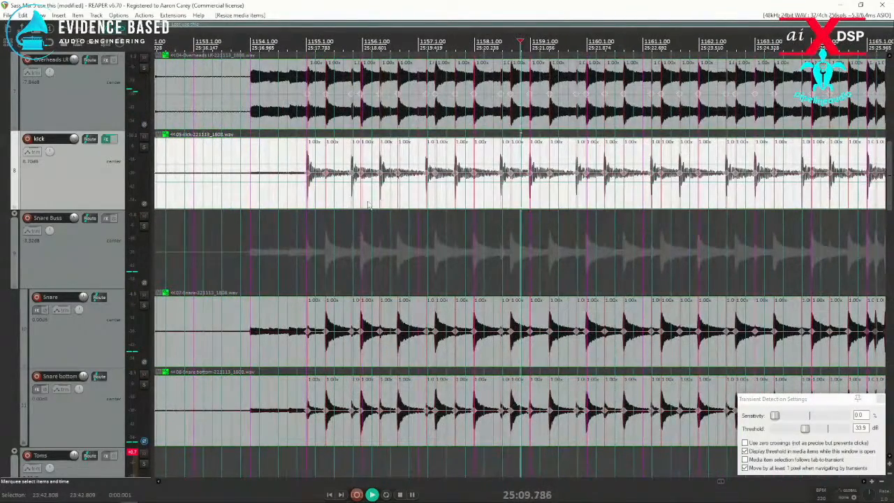
pyautogui.scroll(6, 364, 202)
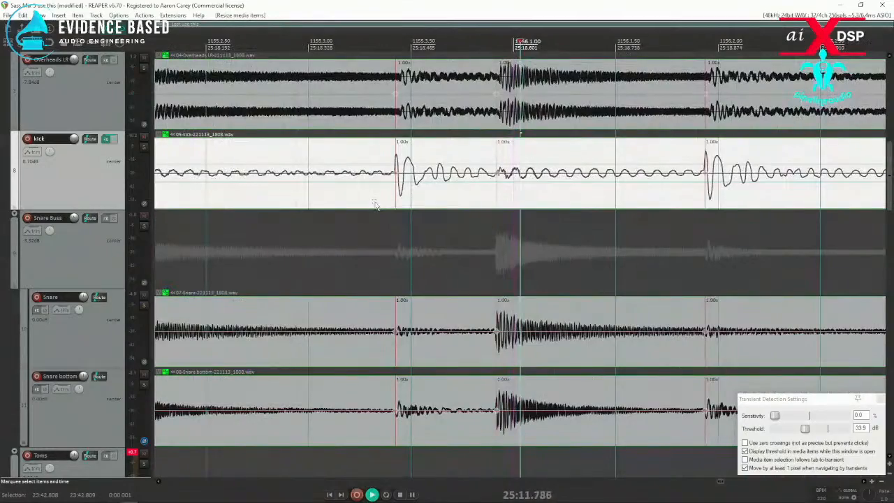
pyautogui.scroll(-10, 376, 203)
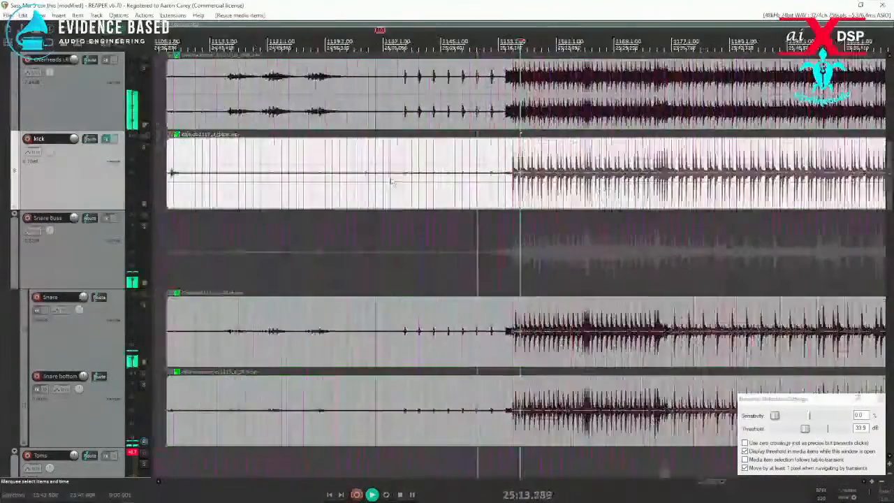
pyautogui.scroll(10, 531, 198)
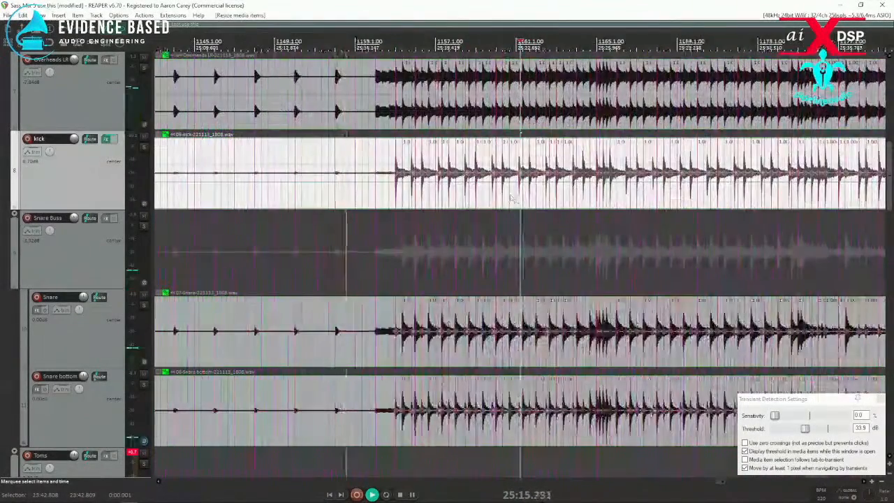
# Set a time selection over the whole take, 24:38.510 to 27:52.535, and snap its stretch markers to the grid.
pyautogui.scroll(-5, 497, 199)
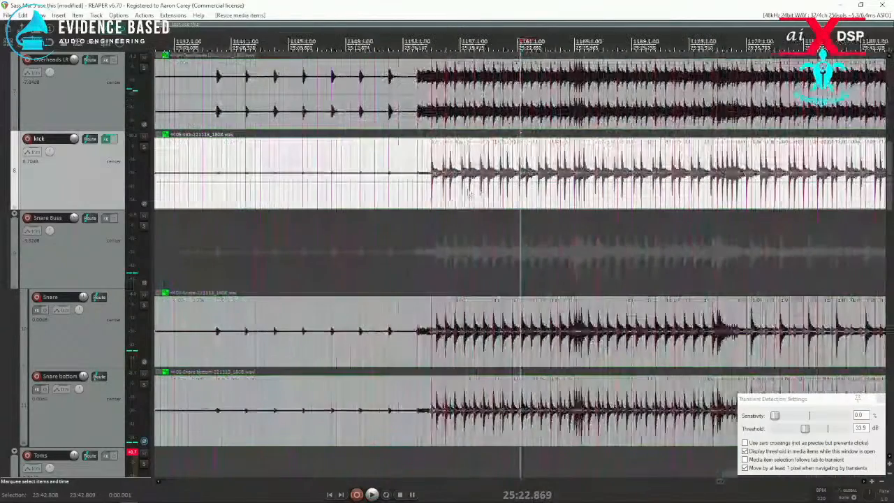
pyautogui.click(420, 160)
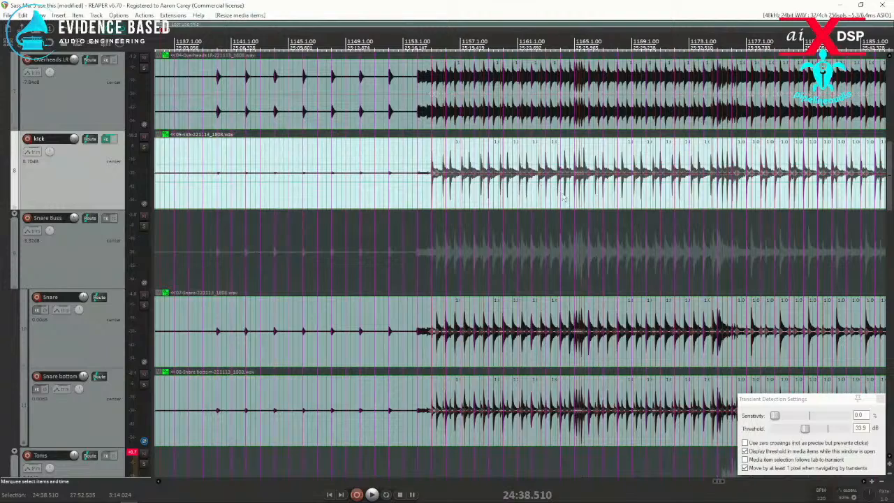
pyautogui.hotkey('ctrl', 'shift', 'z')
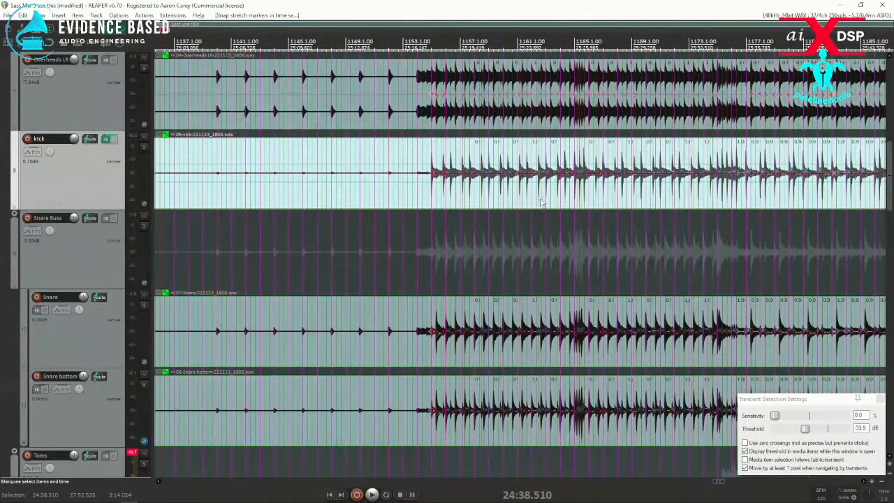
# Play the snapped take from just before the first kick at 1155.1 and check the hits against the grid.
pyautogui.scroll(8, 457, 200)
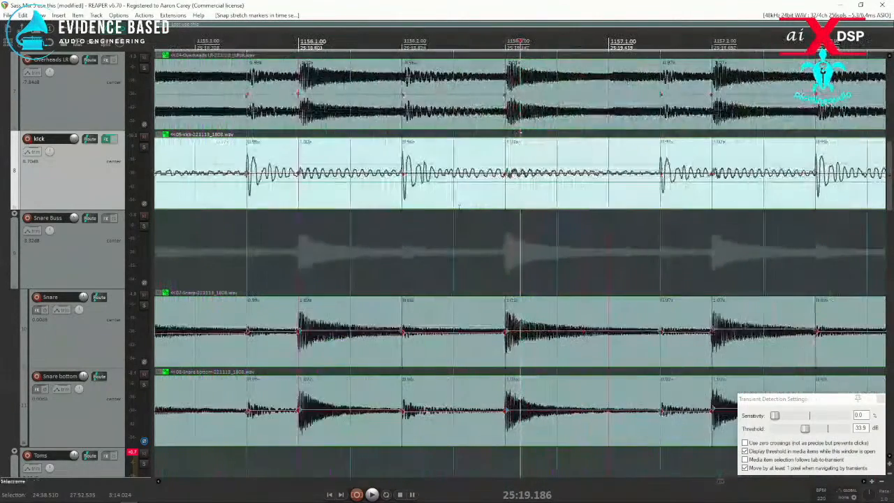
pyautogui.click(254, 198)
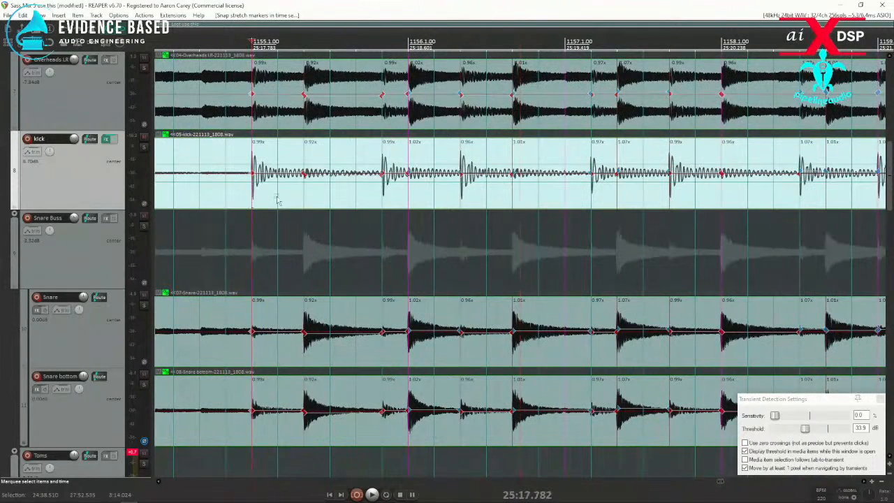
pyautogui.click(238, 206)
pyautogui.press('space')
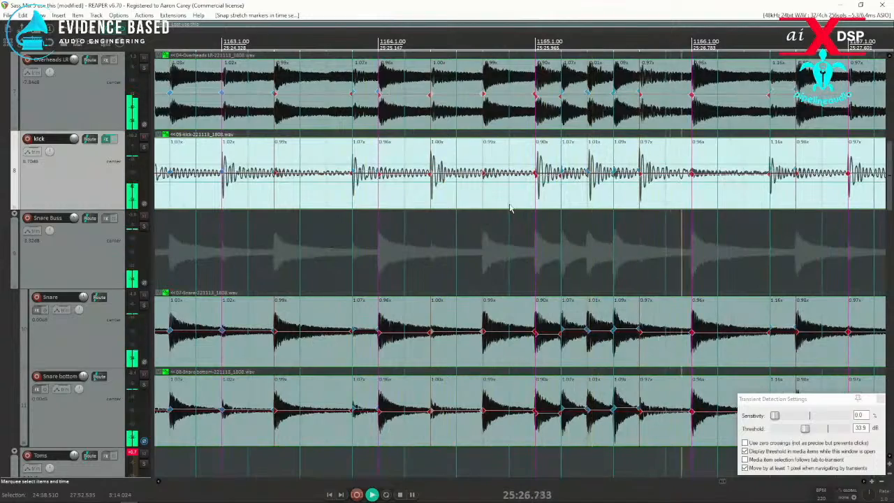
pyautogui.scroll(-3, 642, 185)
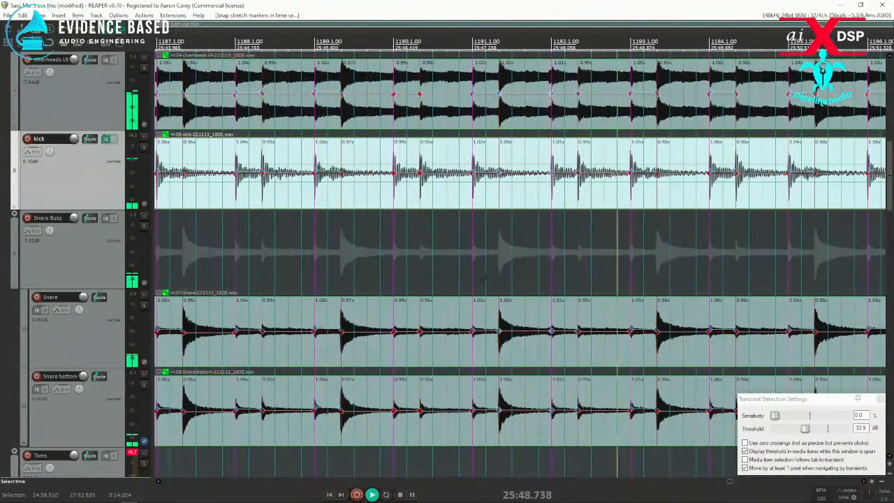
pyautogui.scroll(-2, 533, 201)
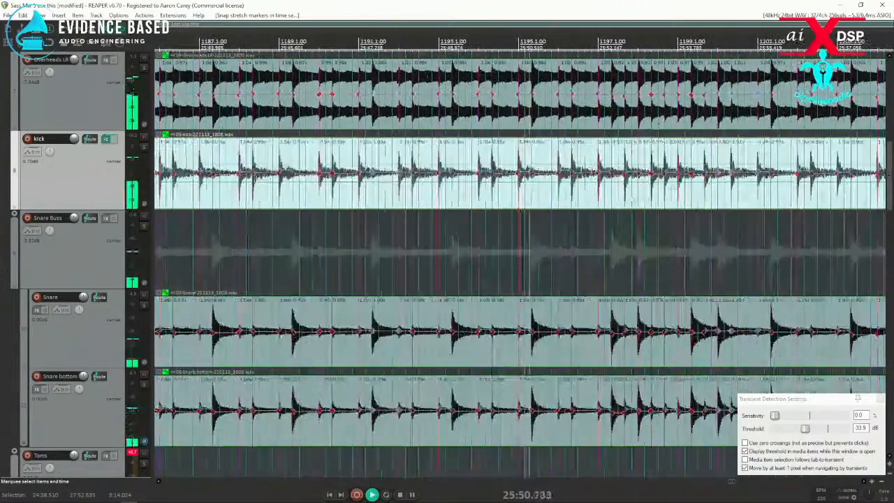
# Replay the take from just before 1187.1 and examine the snapped hits up to around measure 1234.
pyautogui.click(225, 255)
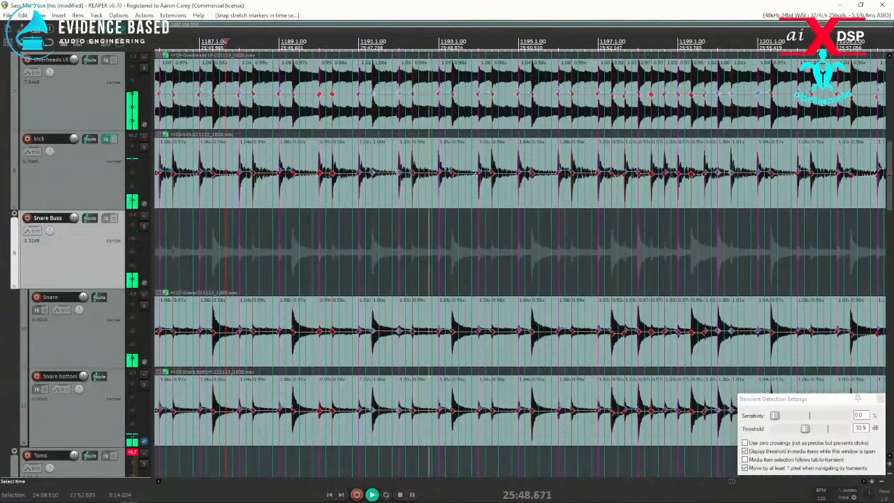
pyautogui.click(192, 197)
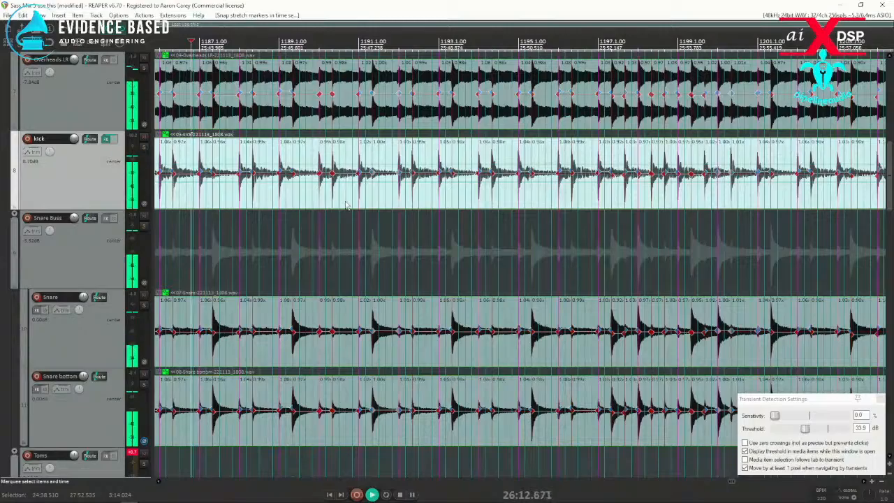
pyautogui.scroll(-6, 346, 205)
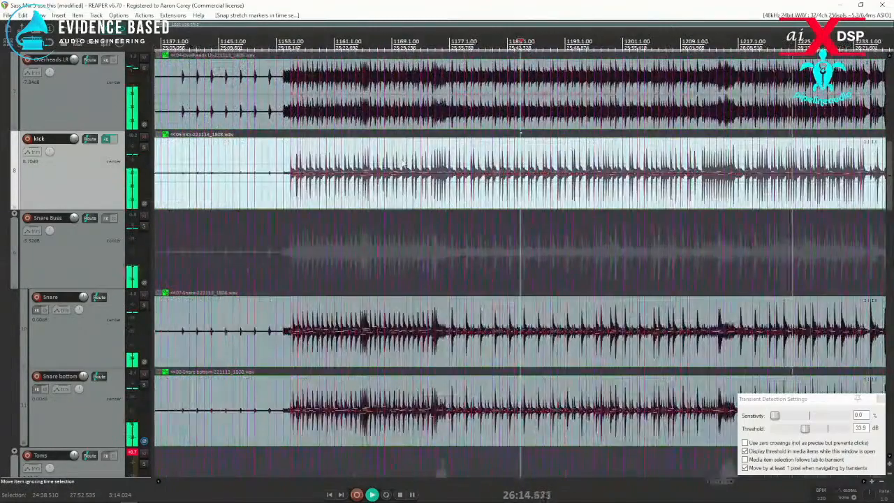
pyautogui.scroll(-4, 403, 164)
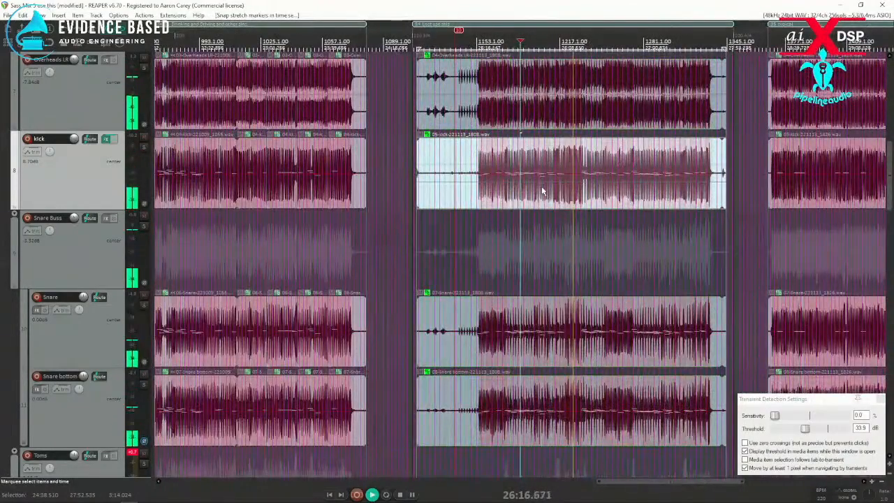
pyautogui.scroll(12, 543, 191)
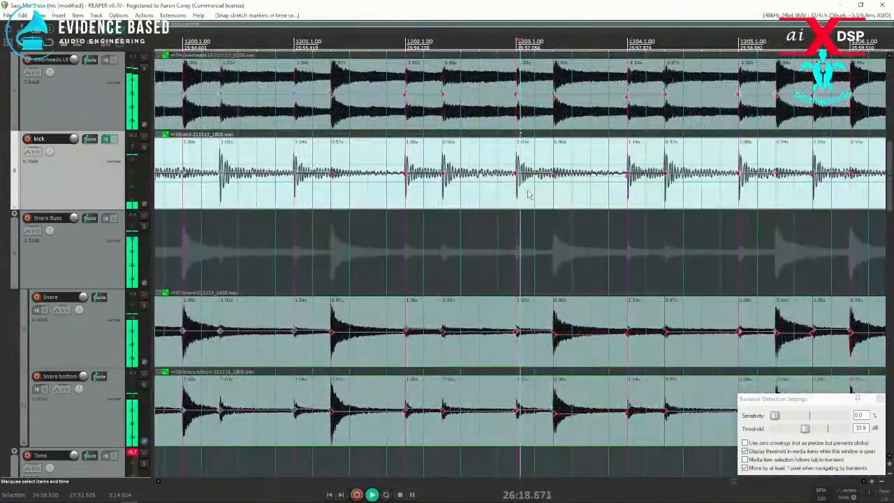
pyautogui.scroll(-6, 529, 194)
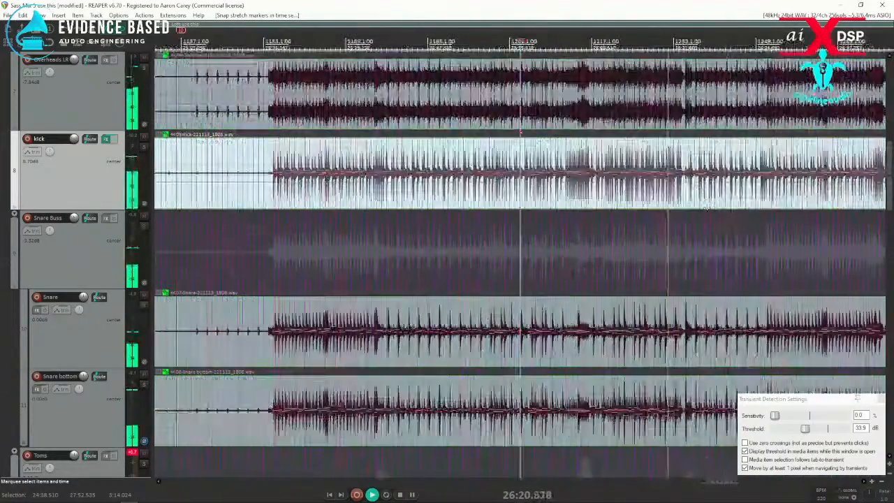
pyautogui.scroll(6, 613, 203)
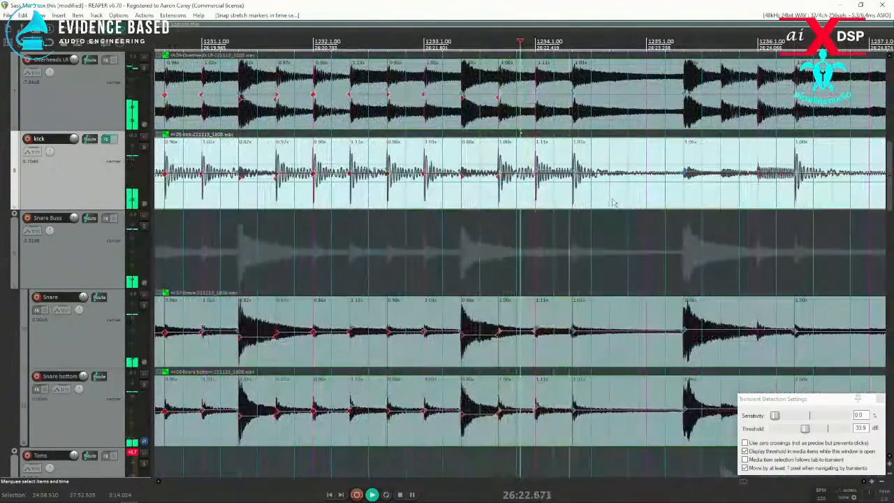
pyautogui.scroll(-2, 572, 201)
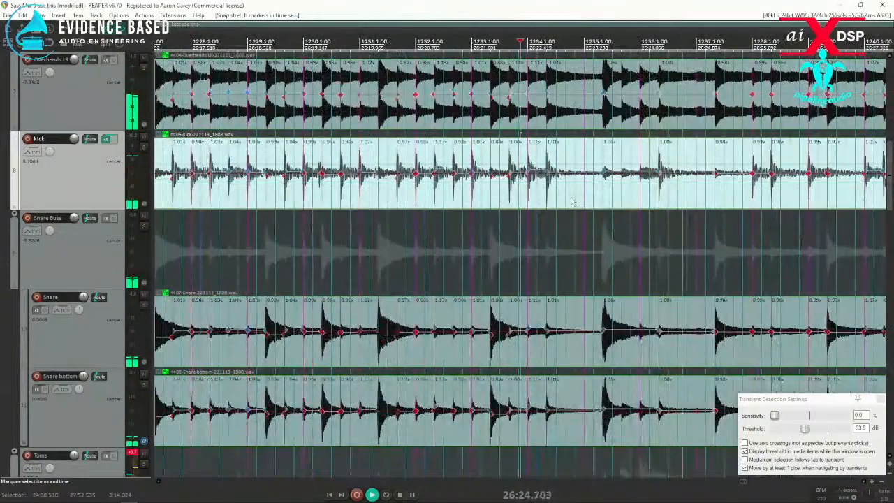
# Stop playback, select the overheads take and examine its snapped stretch markers around measures 1223 to 1234.
pyautogui.scroll(-2, 594, 200)
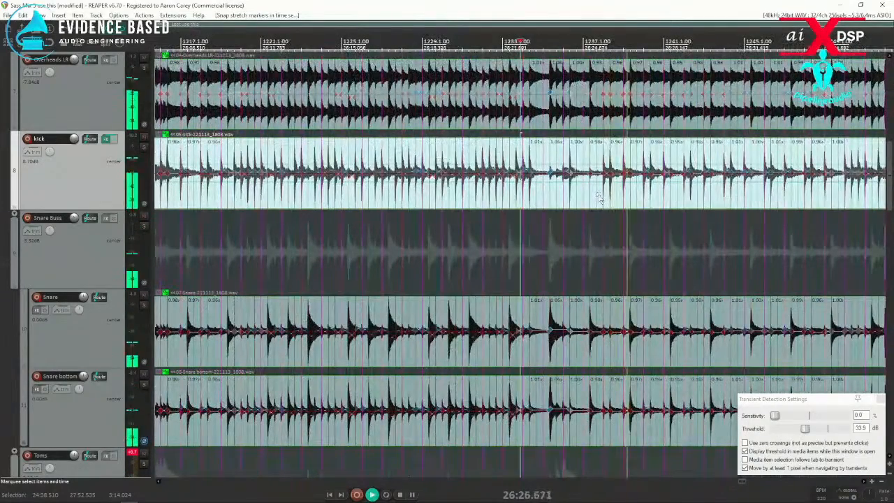
pyautogui.click(578, 199)
pyautogui.press('space')
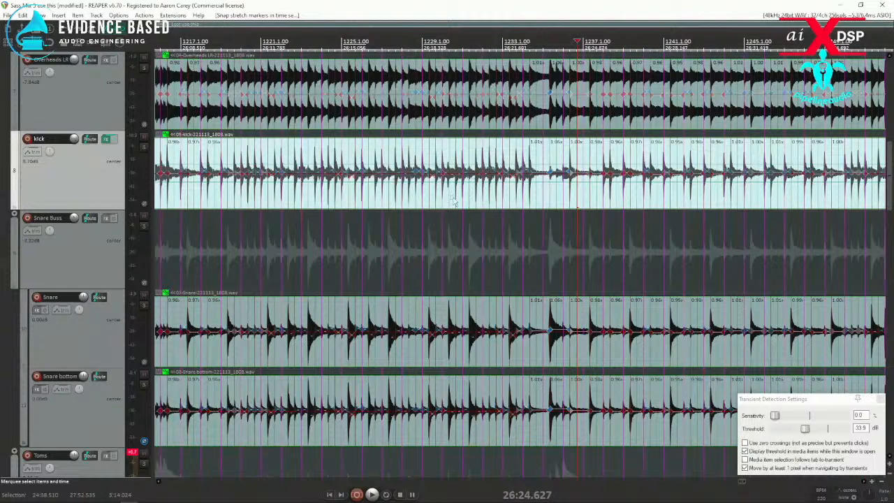
pyautogui.click(441, 89)
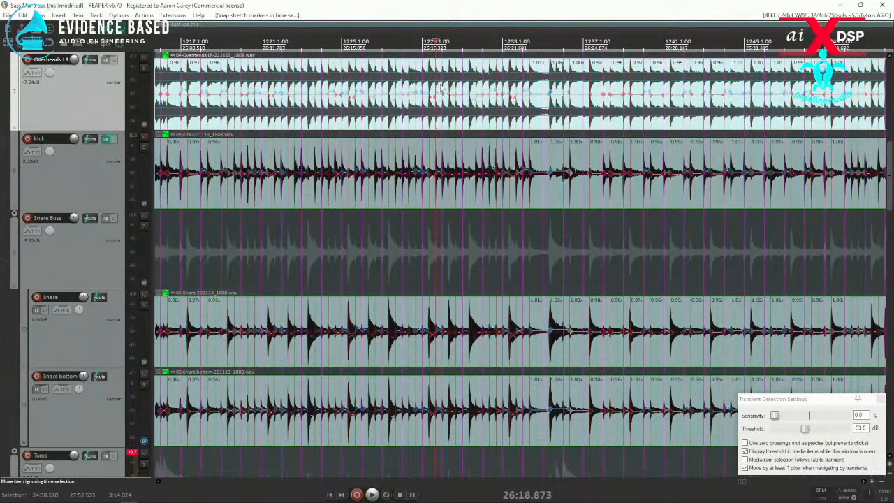
pyautogui.scroll(3, 402, 102)
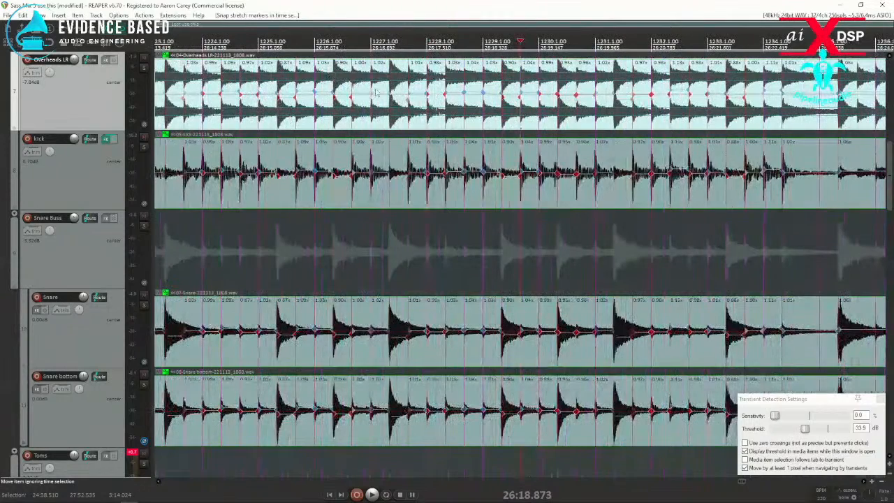
pyautogui.scroll(2, 403, 101)
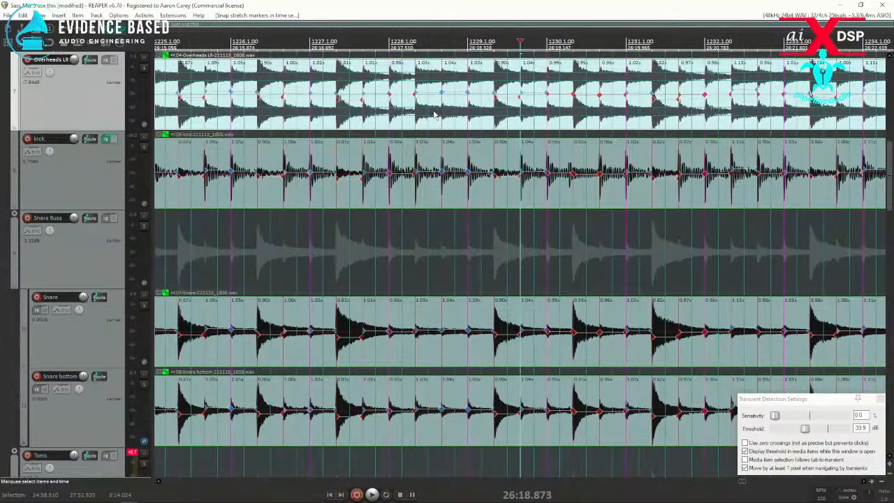
# Try finer and coarser grid spacings around the hits at 1229.2 to 1230.1, ending on a 1/2 grid.
pyautogui.press('4')
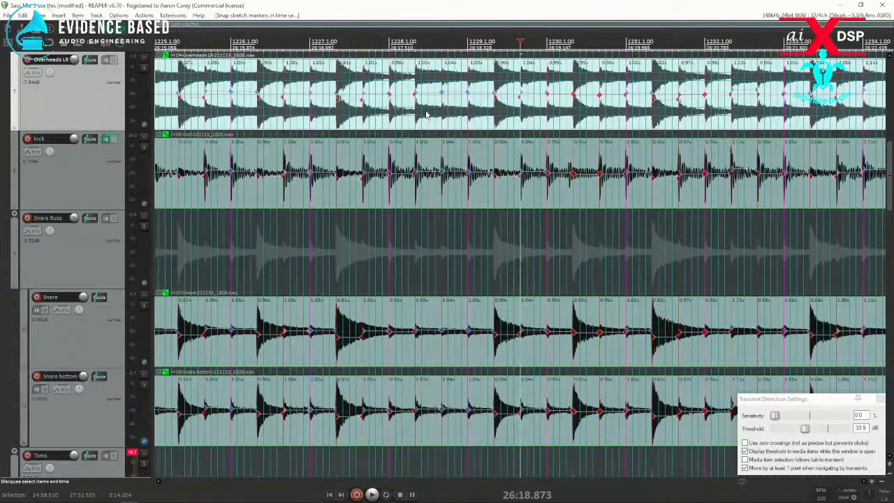
pyautogui.scroll(5, 502, 116)
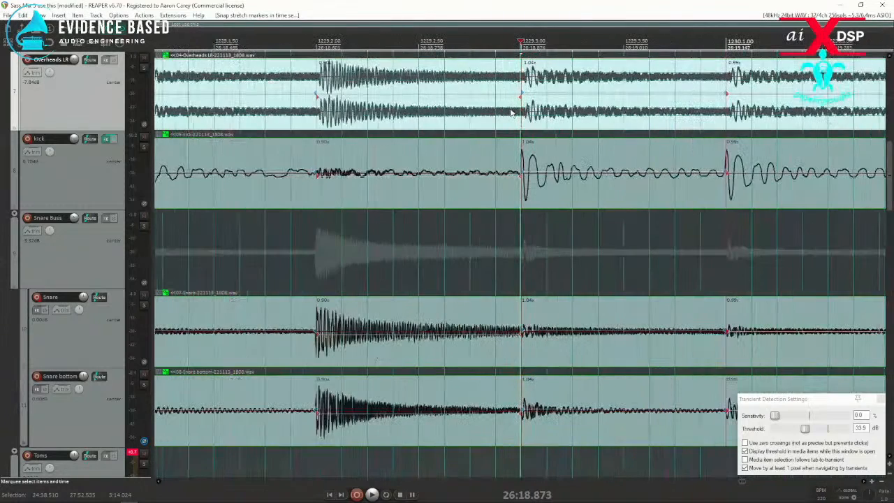
pyautogui.press('3')
pyautogui.press('4')
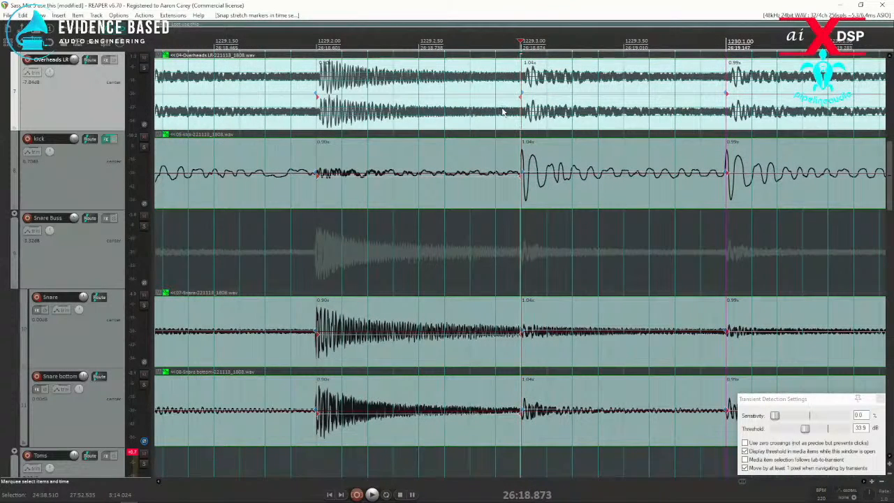
pyautogui.press('1')
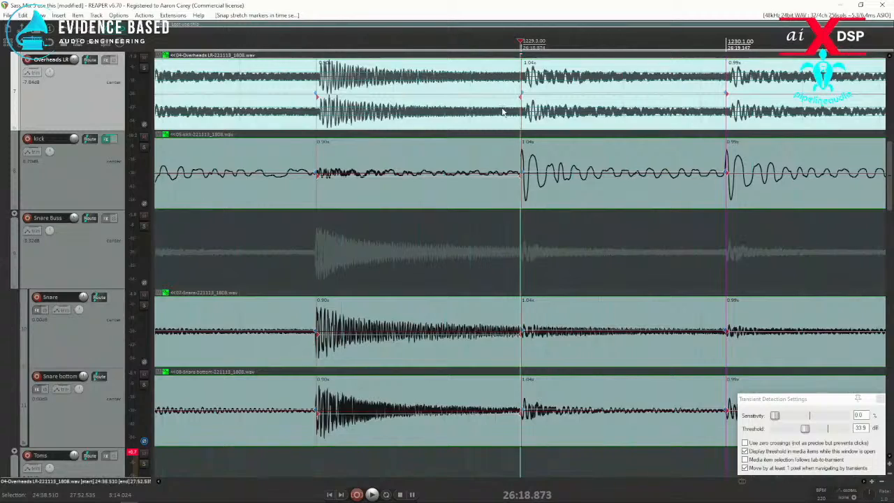
pyautogui.scroll(-8, 501, 112)
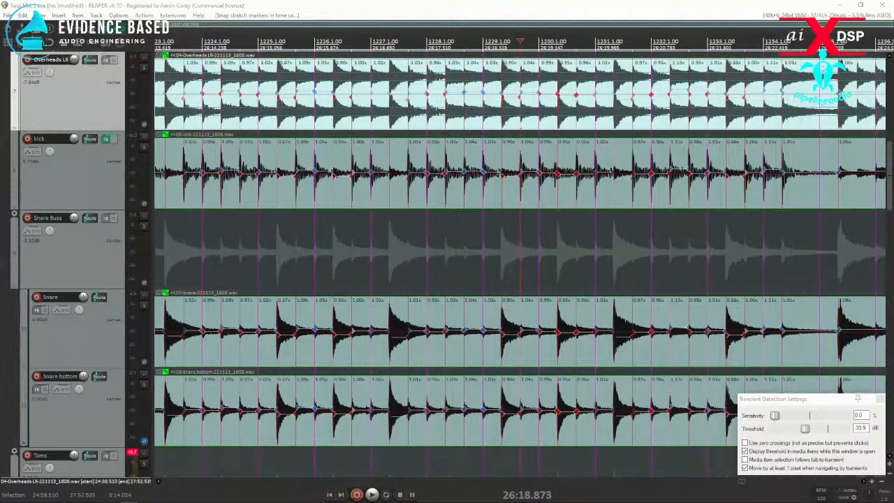
# Check the line spacing in the Snap/Grid Settings, close them and restore the finer grid in the arrange view.
pyautogui.hotkey('alt', 'y')
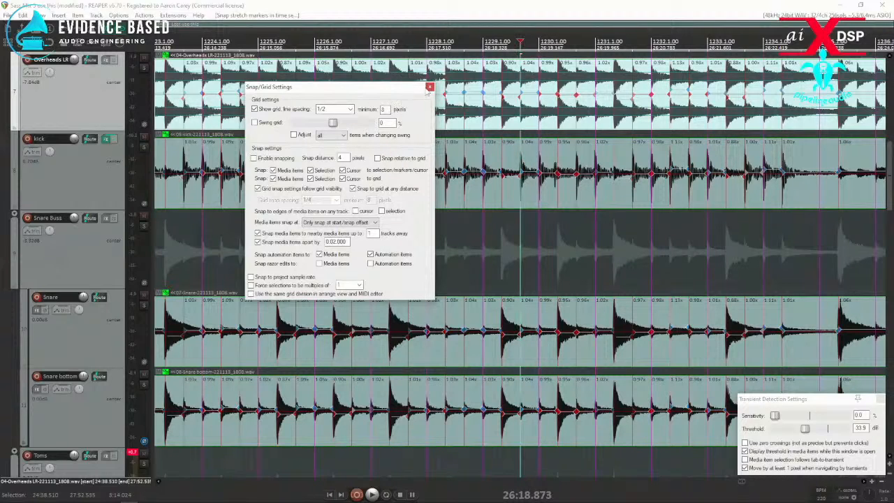
pyautogui.click(429, 87)
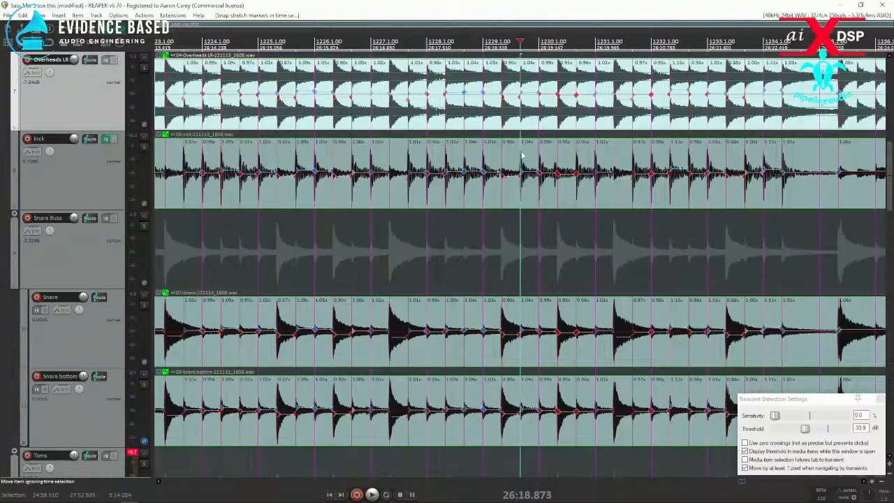
pyautogui.scroll(-4, 522, 155)
pyautogui.scroll(4, 522, 149)
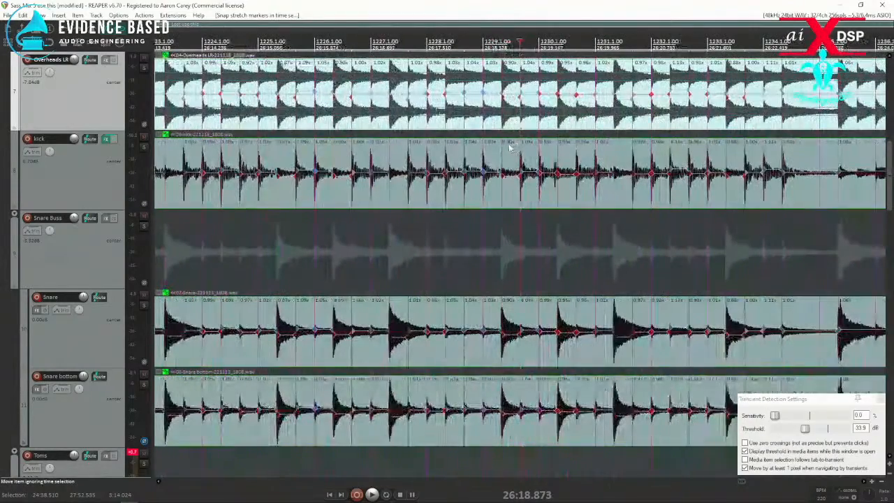
pyautogui.hotkey('ctrl', 'a')
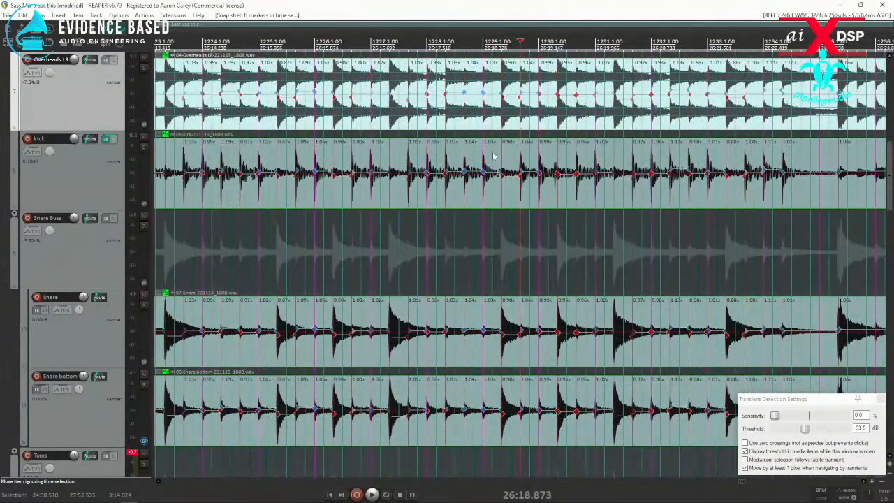
# Play the kick take from just before 1155.1 and raise the kick track's volume to 10.00 dB.
pyautogui.scroll(-5, 493, 156)
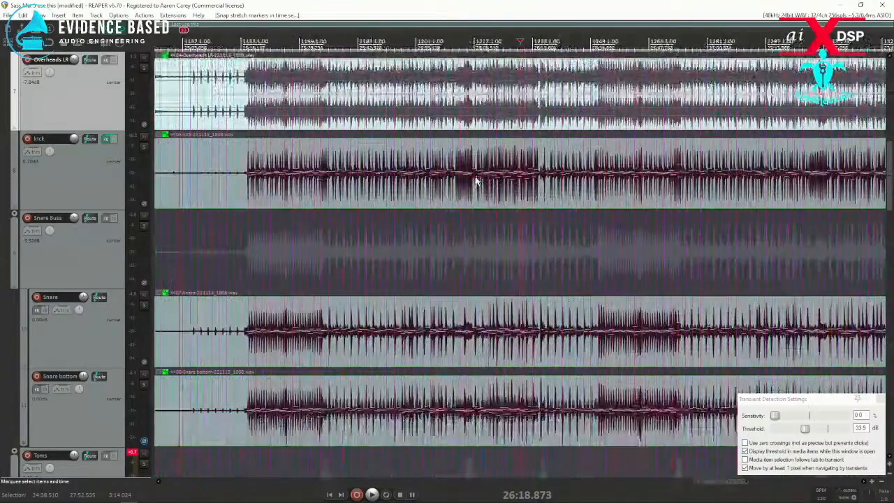
pyautogui.click(265, 201)
pyautogui.scroll(5, 337, 202)
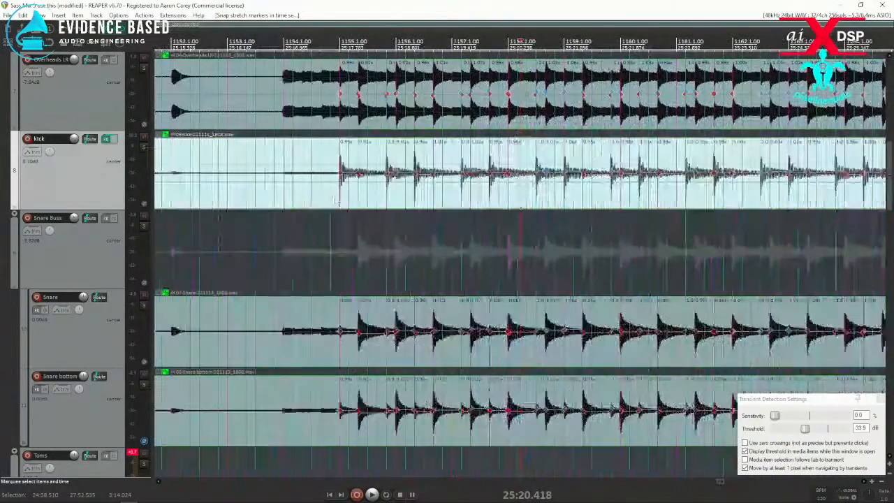
pyautogui.click(335, 203)
pyautogui.press('space')
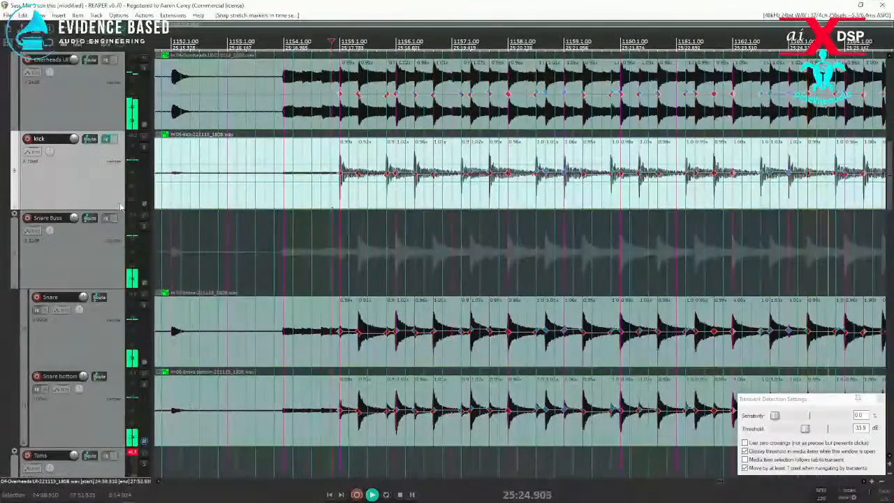
pyautogui.moveTo(74, 138); pyautogui.dragTo(74, 134)
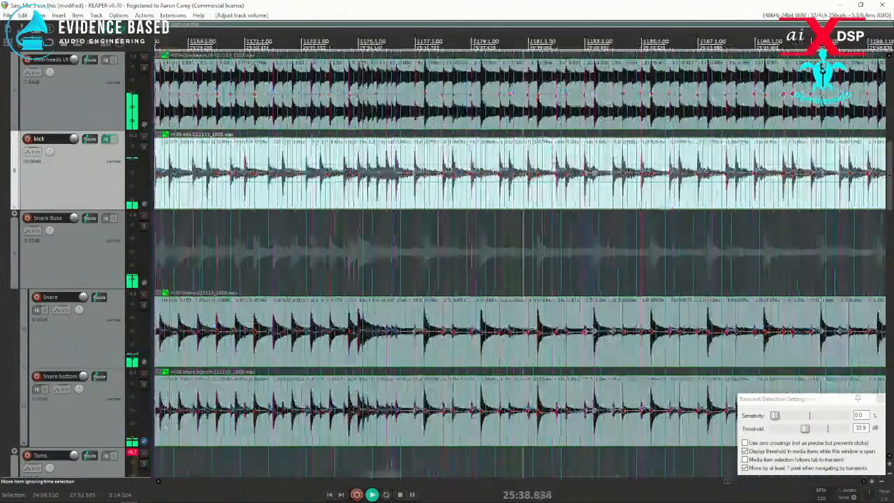
# Examine the snapped kick and snare hits against the grid during playback, from about measure 1180 to 1216.
pyautogui.scroll(2, 573, 206)
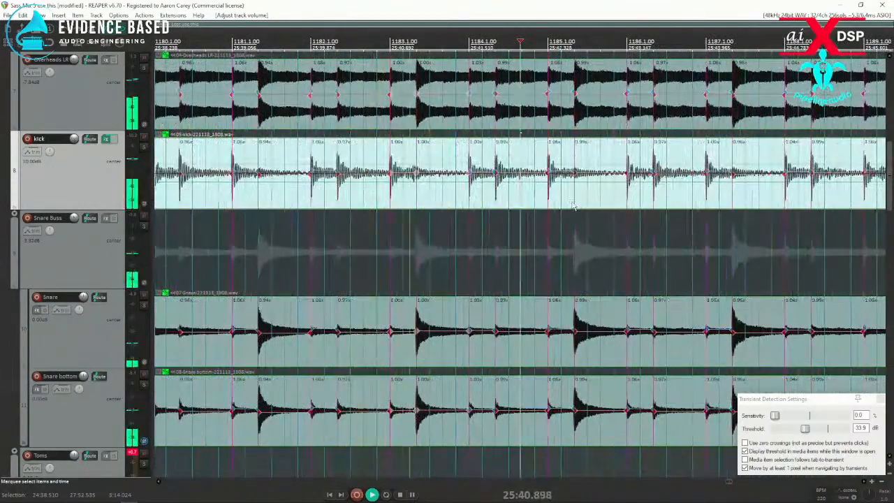
pyautogui.click(650, 196)
pyautogui.scroll(1, 639, 195)
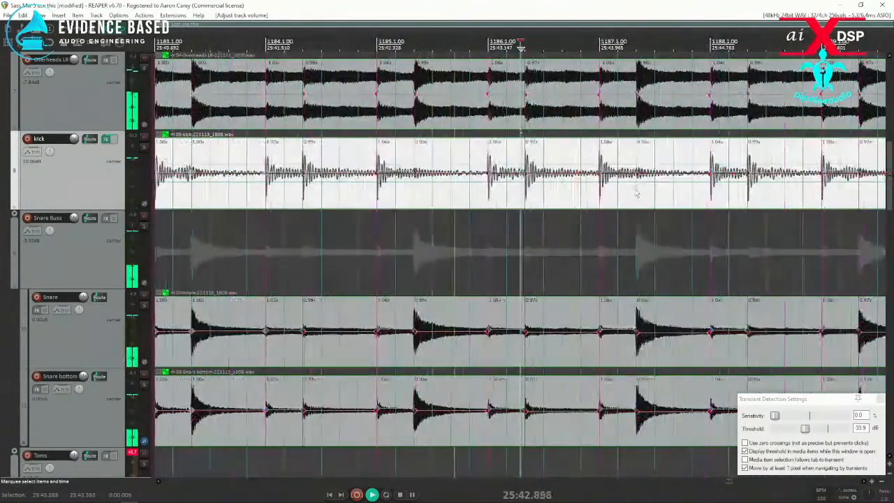
pyautogui.scroll(-2, 637, 194)
pyautogui.scroll(-3, 653, 197)
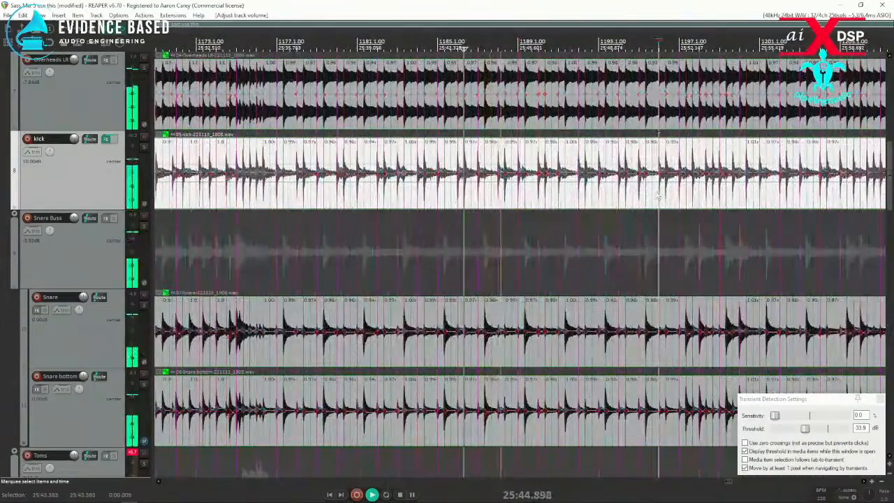
pyautogui.scroll(3, 650, 199)
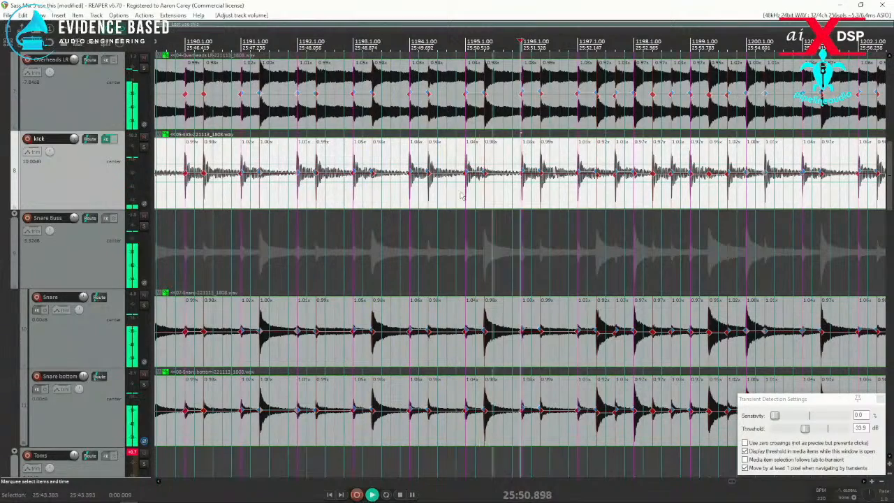
pyautogui.scroll(3, 685, 198)
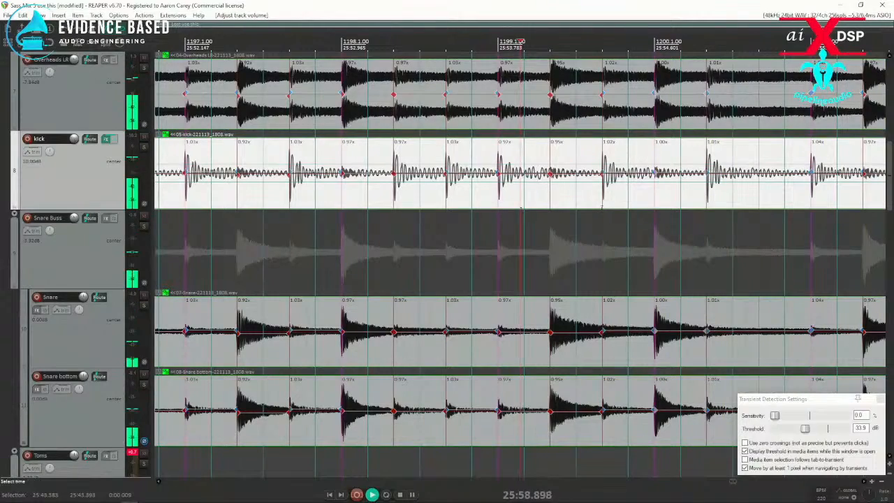
pyautogui.scroll(-5, 637, 195)
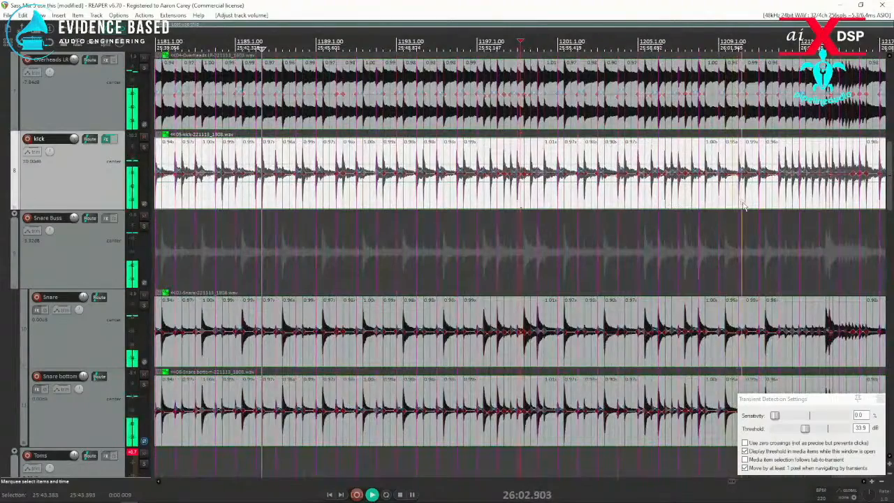
pyautogui.scroll(3, 699, 210)
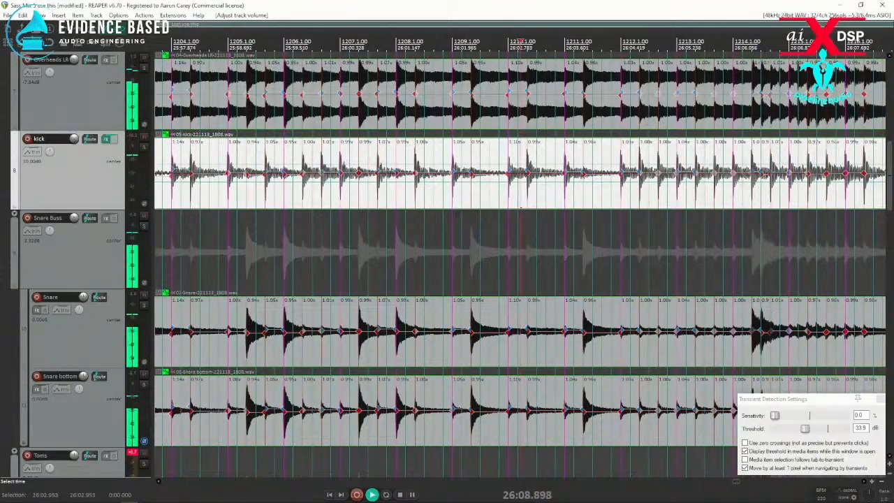
# Mute the kick take while the song keeps playing.
pyautogui.hotkey('alt', 'shift', 'c')
pyautogui.scroll(1, 491, 198)
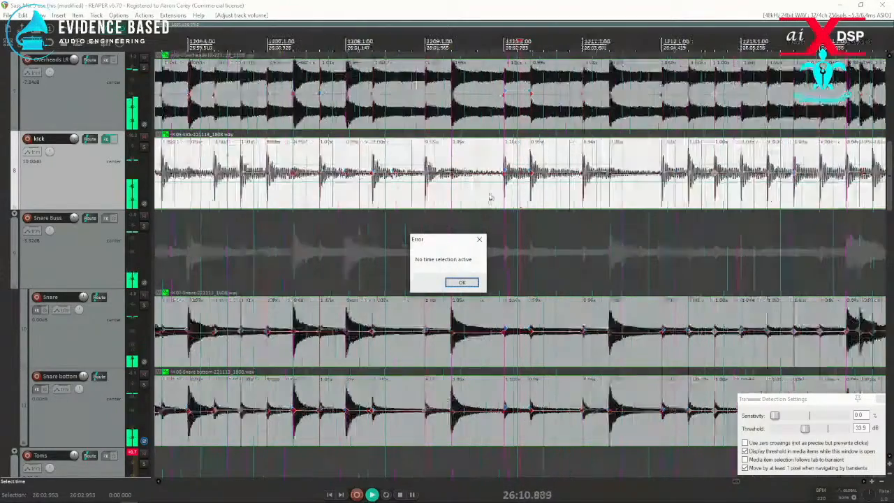
pyautogui.scroll(-2, 492, 186)
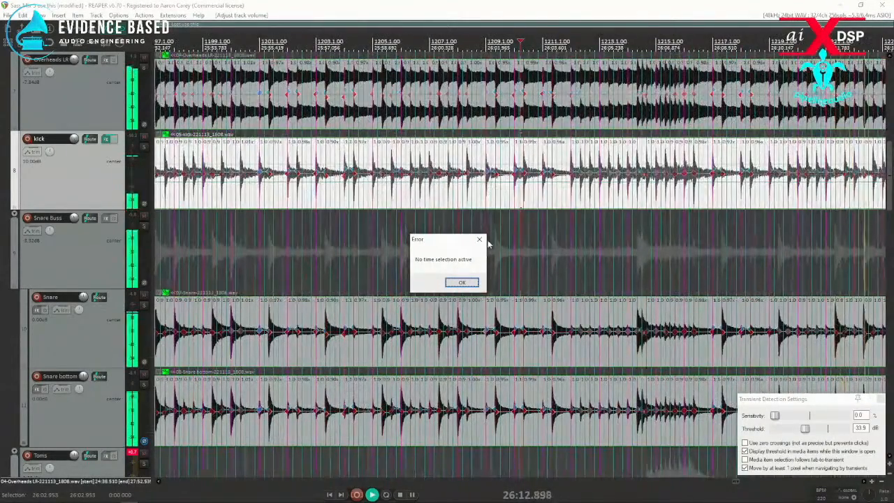
pyautogui.press('Return')
pyautogui.scroll(-2, 600, 187)
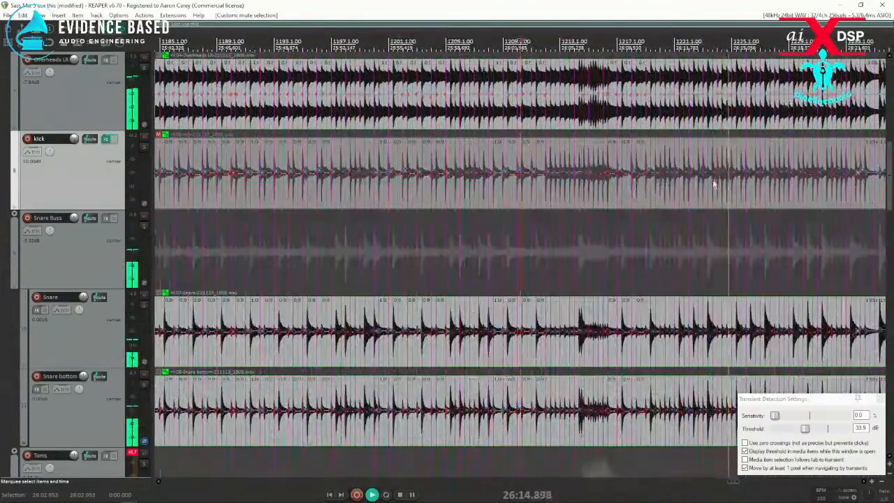
# Set a time selection over the snare hit after 1231.1, 26:20.174 to 26:20.729, and remove the stretch markers inside it.
pyautogui.scroll(2, 698, 183)
pyautogui.scroll(-2, 699, 181)
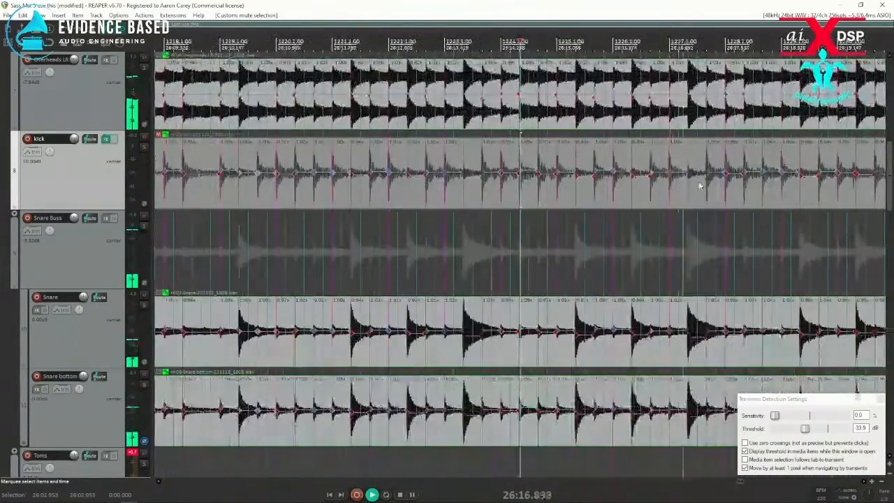
pyautogui.scroll(2, 727, 186)
pyautogui.scroll(3, 736, 190)
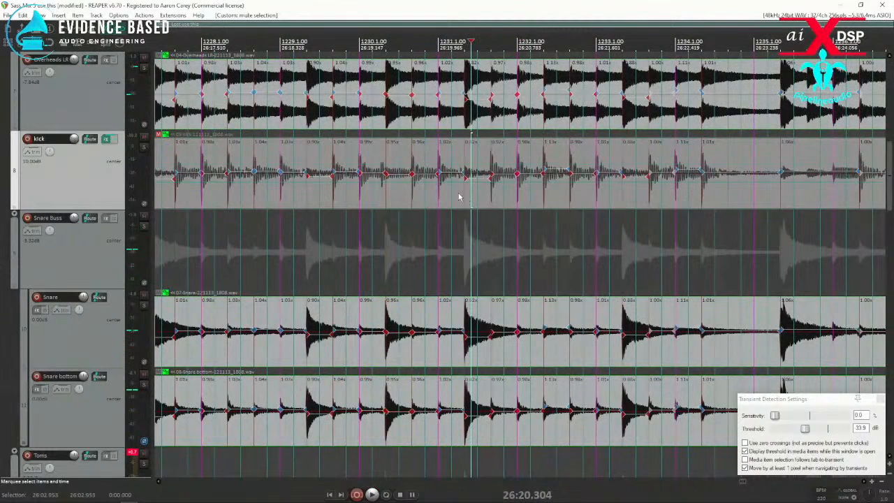
pyautogui.moveTo(508, 191); pyautogui.dragTo(512, 192)
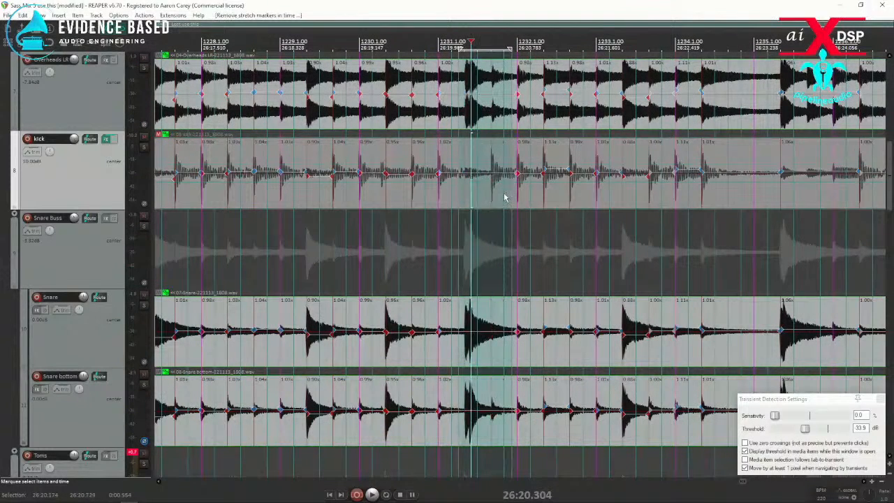
# Undo and redo the stretch-marker removal to compare the snare hit's waveform in both states.
pyautogui.scroll(3, 503, 199)
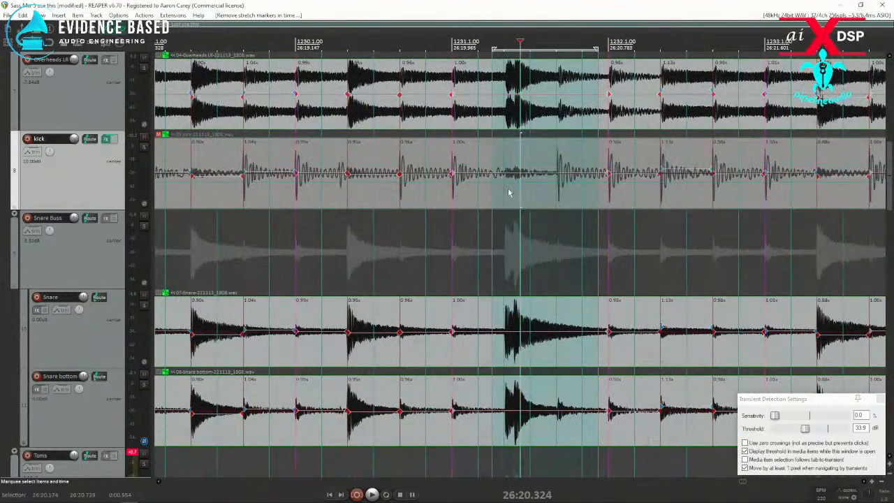
pyautogui.hotkey('ctrl', 'z')
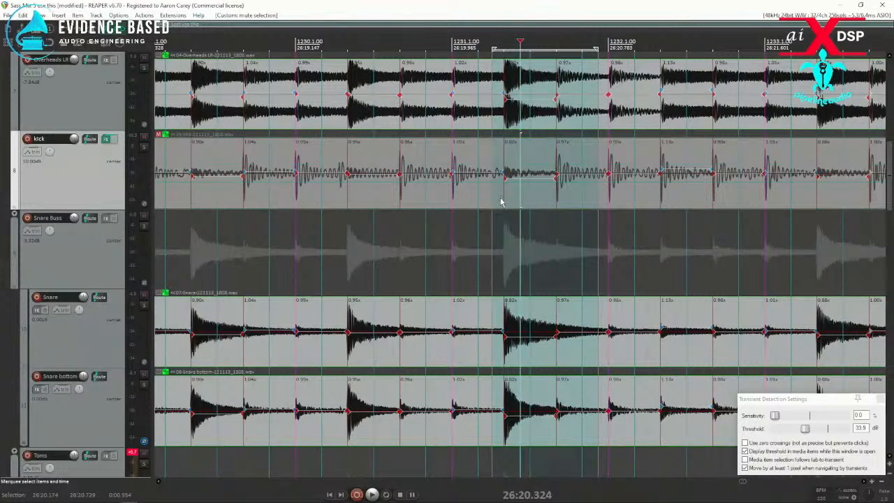
pyautogui.hotkey('ctrl', 'shift', 'z')
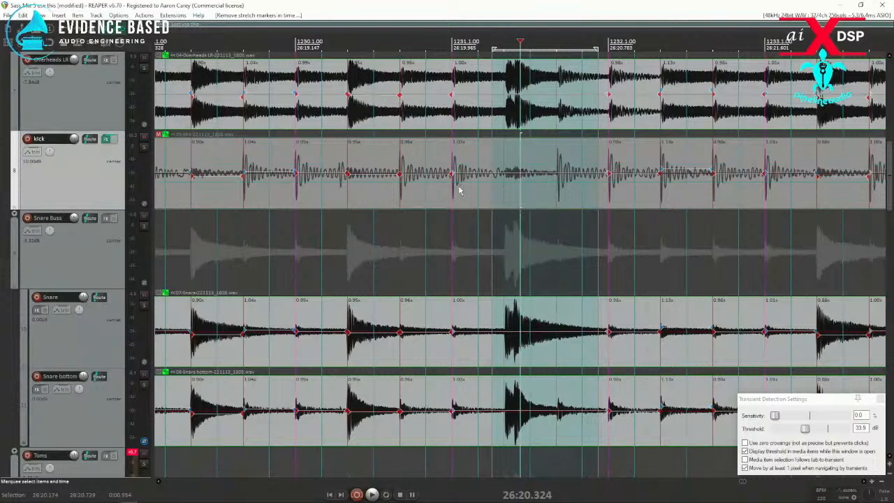
# Select the snare take and add a stretch marker at the hit's transient, at 26:20.244.
pyautogui.click(489, 360)
pyautogui.press('Tab')
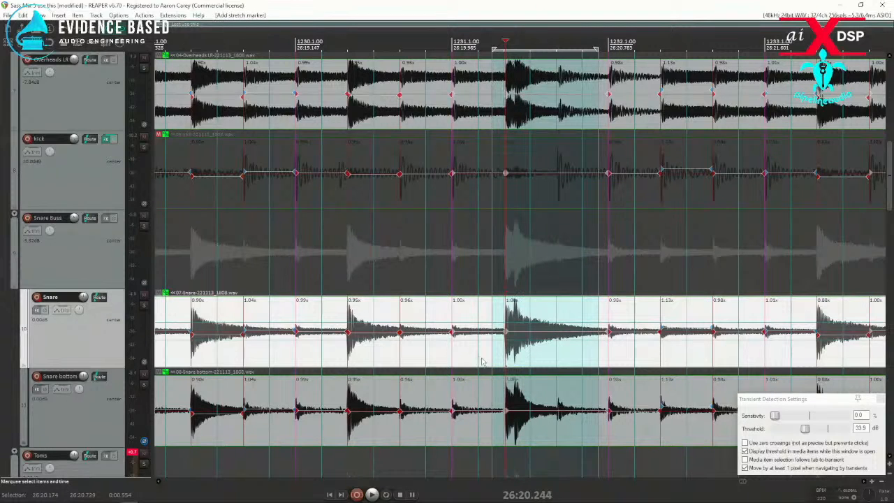
# Add a stretch marker at the kick transient before 1232.1, at 26:20.517, and unmute the kick take.
pyautogui.click(550, 198)
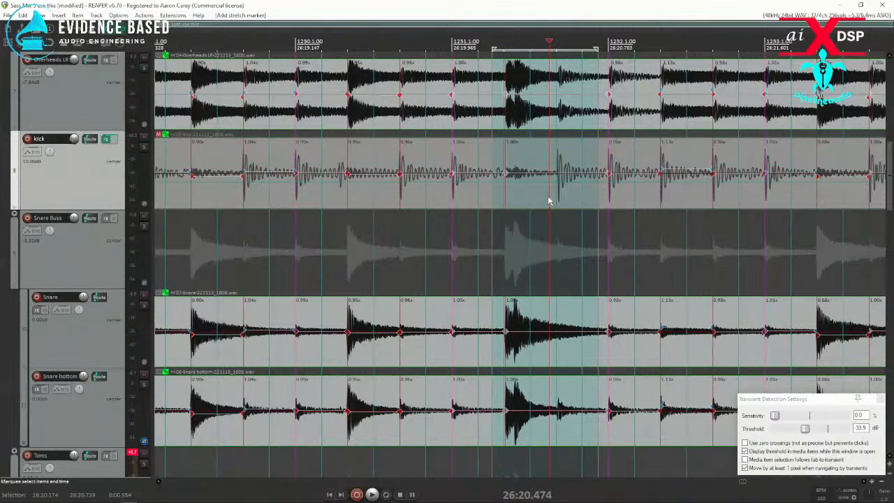
pyautogui.press('Tab')
pyautogui.hotkey('shift', 'w')
pyautogui.hotkey('ctrl', 'm')
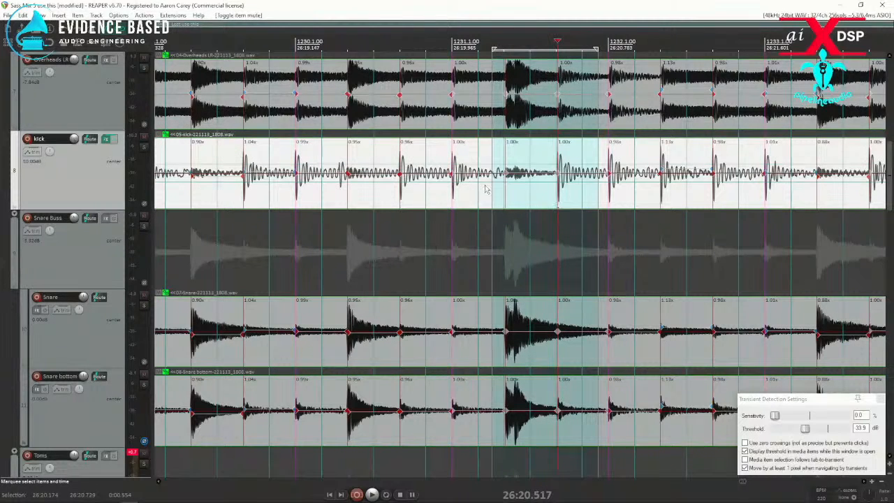
# Snap the stretch markers in the time selection to the grid and play the song from just before 1231.1.
pyautogui.scroll(6, 99, 260)
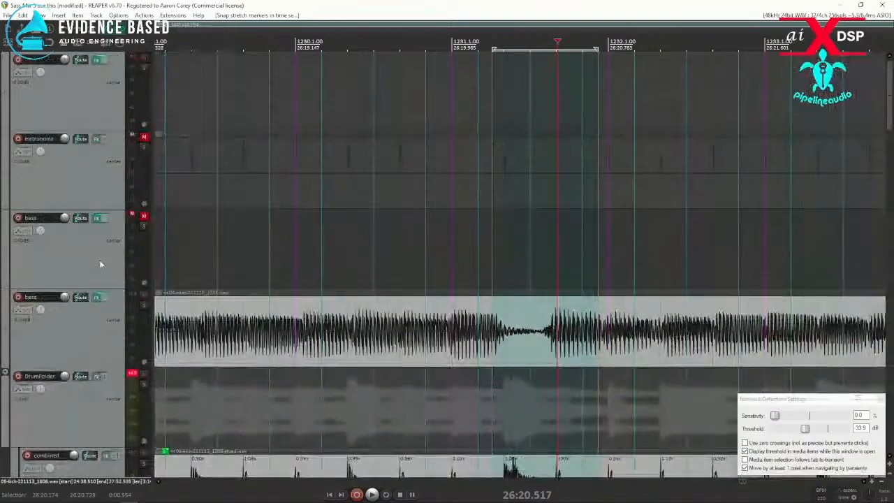
pyautogui.scroll(-6, 100, 259)
pyautogui.scroll(2, 99, 259)
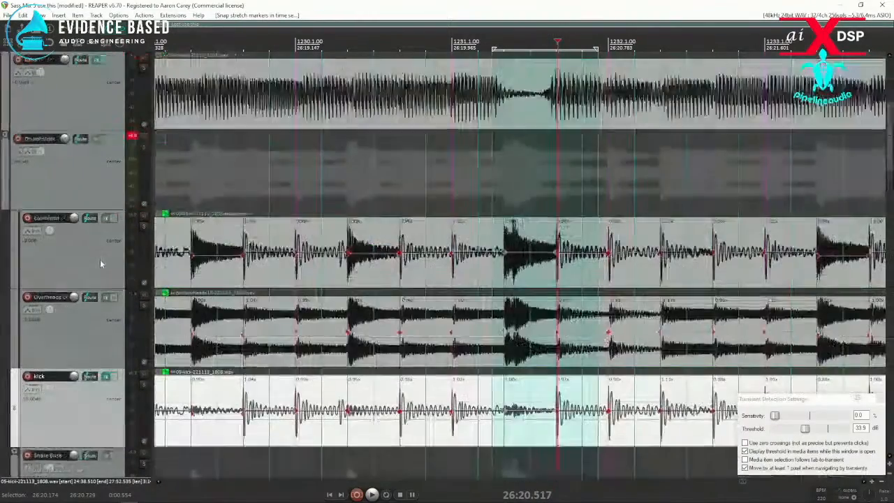
pyautogui.scroll(-4, 100, 264)
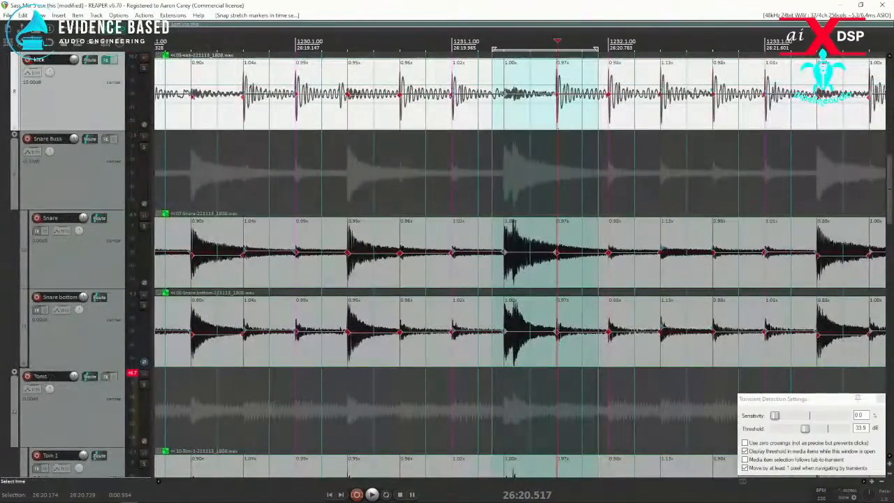
pyautogui.click(444, 104)
pyautogui.press('space')
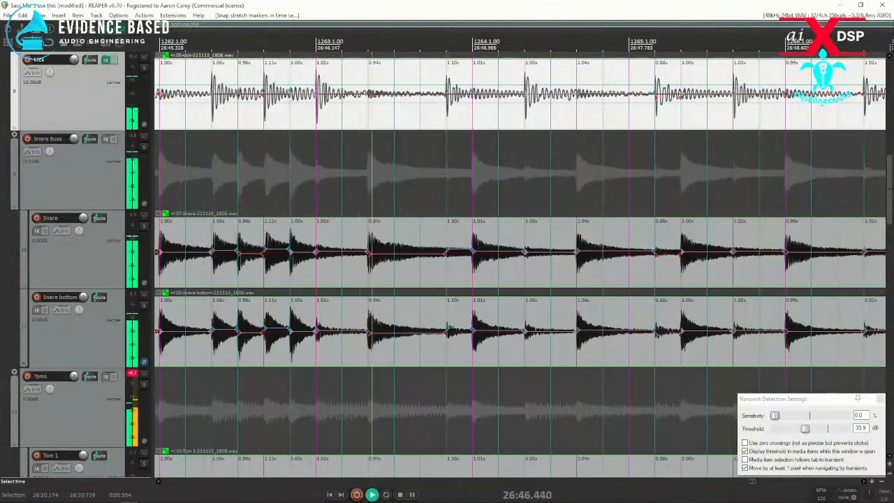
# Try removing the stretch markers over the fill at 1273.1, from 26:54.321 to 26:54.908, and undo the removal.
pyautogui.scroll(-4, 656, 334)
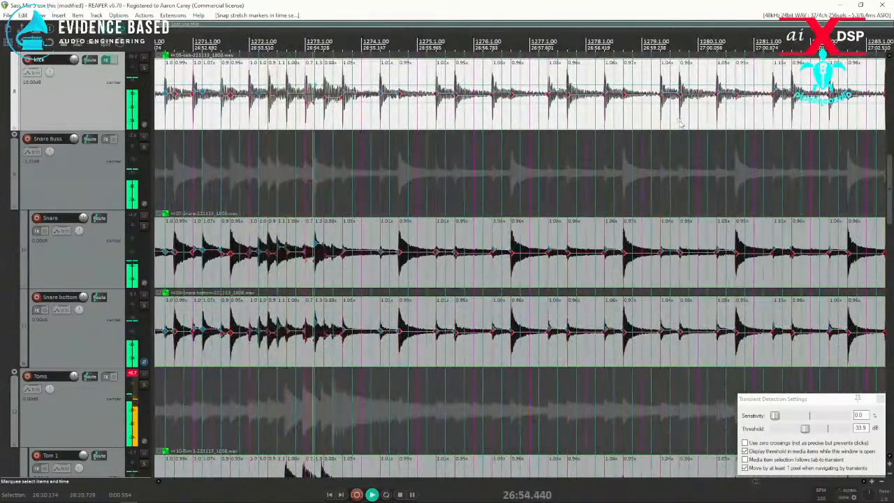
pyautogui.scroll(6, 321, 126)
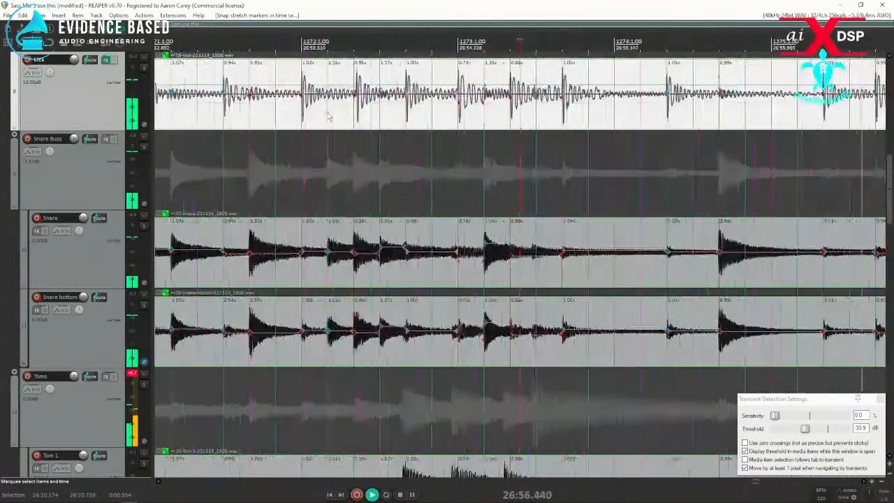
pyautogui.moveTo(277, 120); pyautogui.dragTo(701, 127)
pyautogui.hotkey('ctrl', 'z')
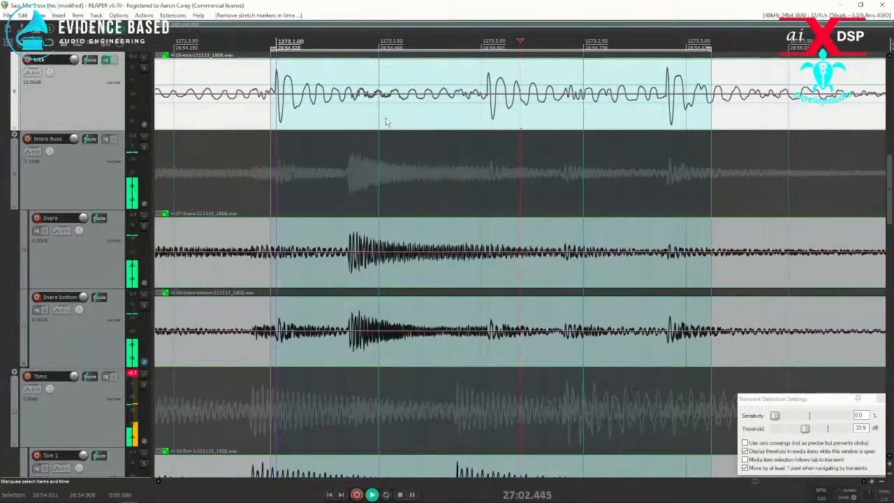
pyautogui.hotkey('ctrl', 'shift', 'z')
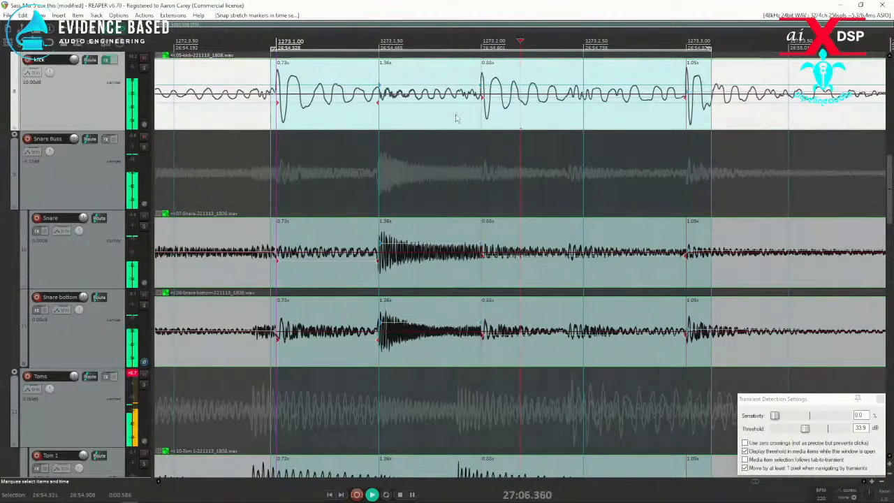
# Follow the playback through the rest of the song and examine the kick and snare stretch markers up to its ending.
pyautogui.scroll(-8, 456, 118)
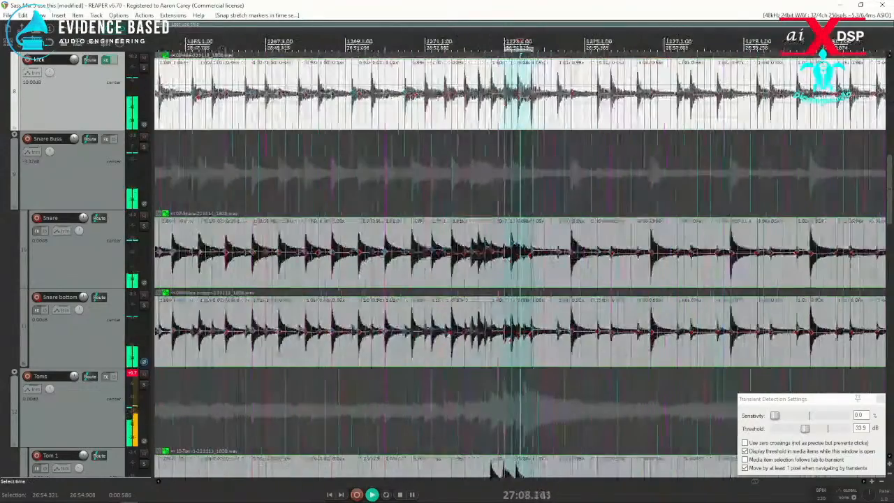
pyautogui.scroll(-3, 520, 209)
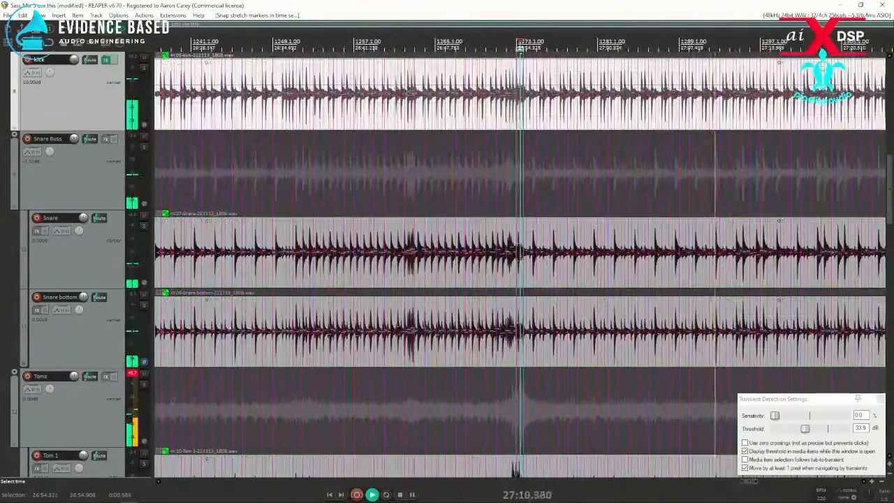
pyautogui.scroll(-2, 720, 128)
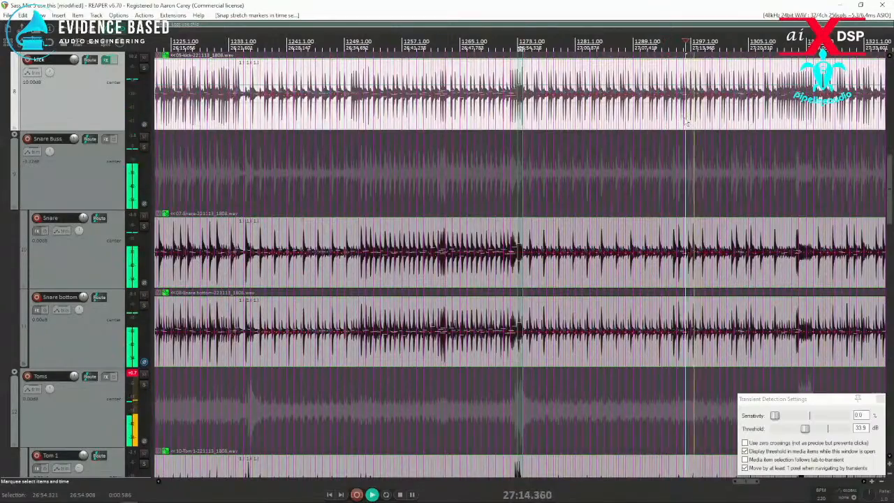
pyautogui.scroll(5, 689, 123)
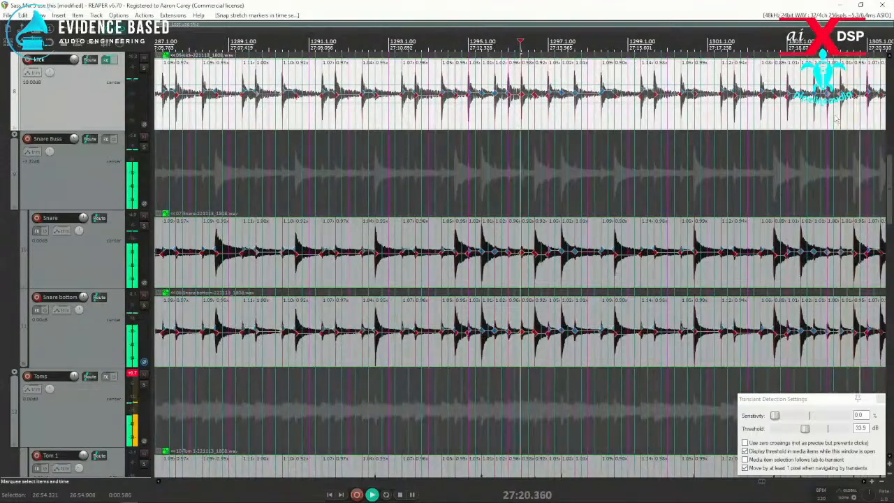
pyautogui.scroll(2, 820, 118)
pyautogui.scroll(-2, 775, 123)
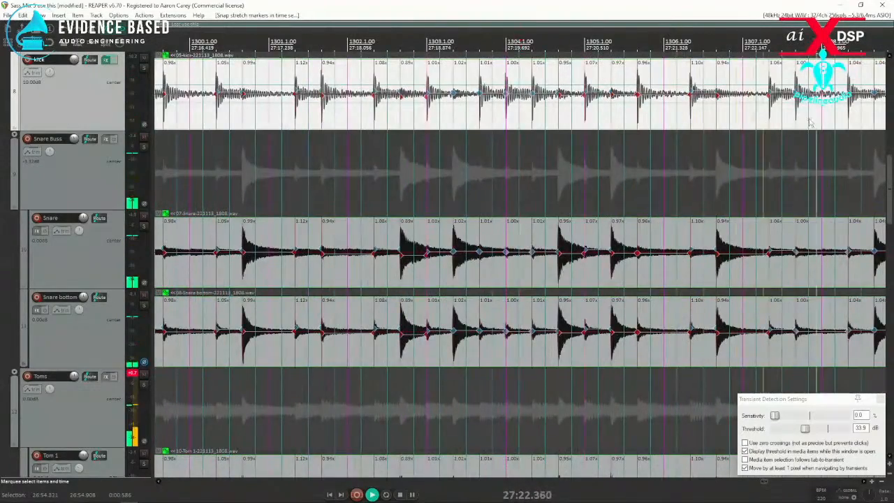
pyautogui.scroll(2, 810, 123)
pyautogui.scroll(-2, 769, 123)
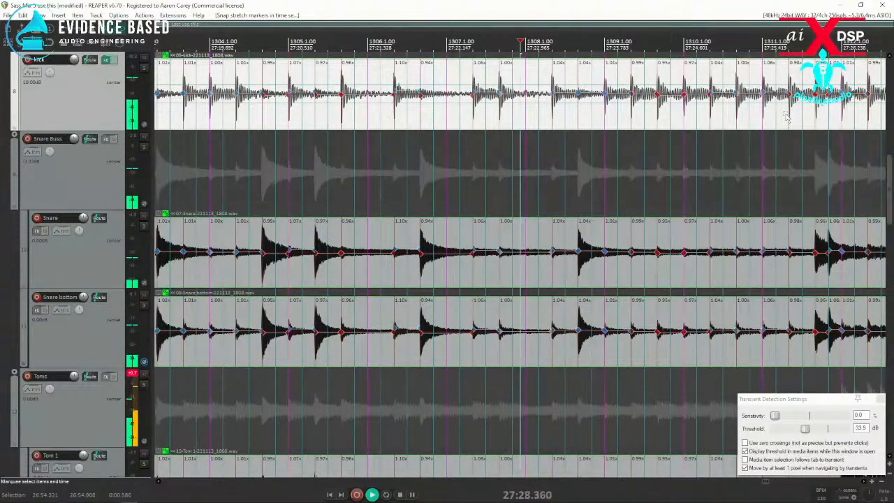
pyautogui.scroll(-2, 788, 119)
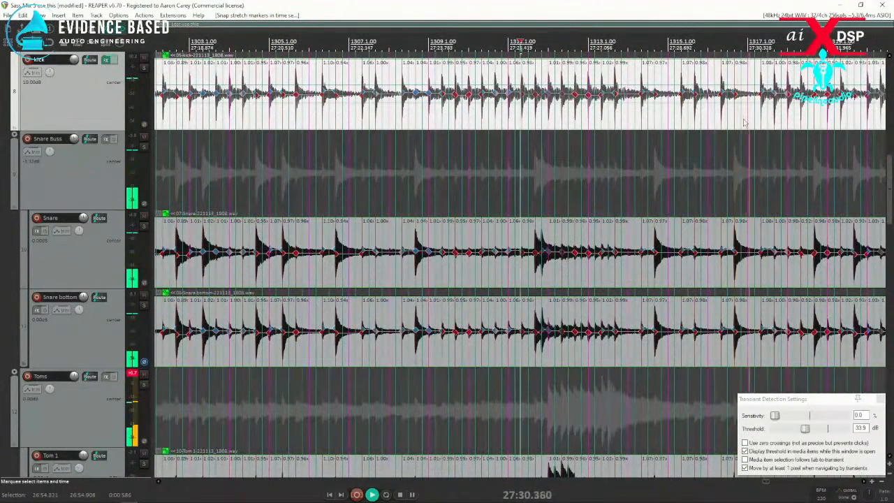
pyautogui.scroll(-3, 763, 120)
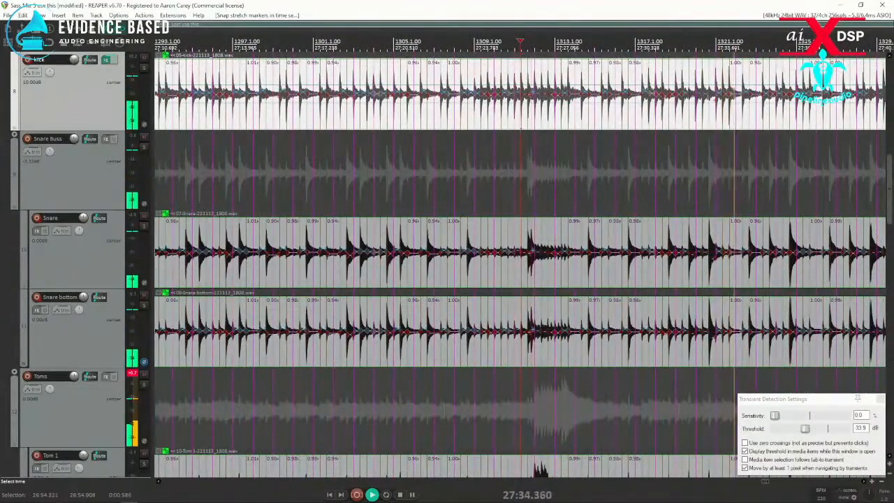
pyautogui.scroll(-3, 722, 118)
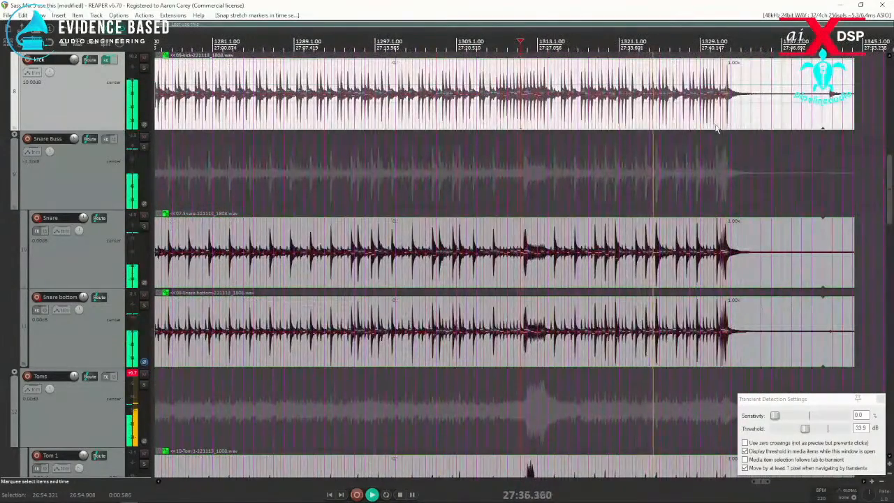
# Trim the end of the song's grouped drum takes to 27:50.044, cutting off the stray hit after the ending.
pyautogui.click(712, 123)
pyautogui.scroll(5, 712, 123)
pyautogui.scroll(-3, 711, 123)
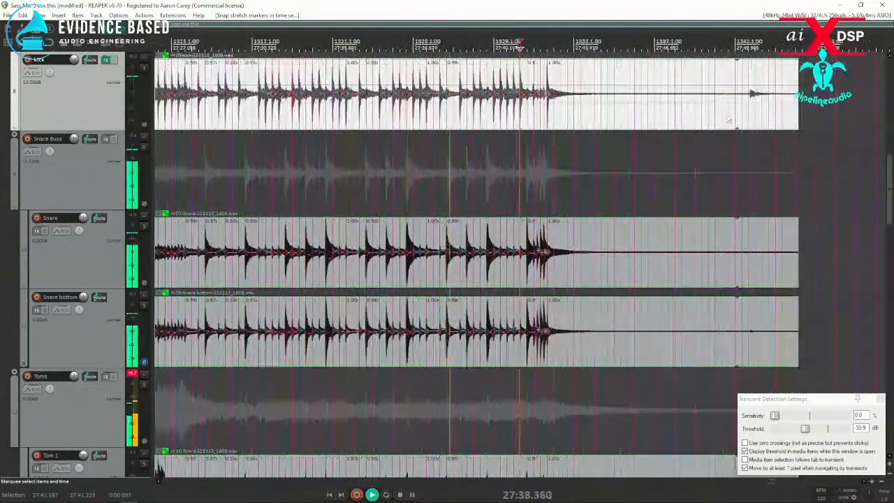
pyautogui.moveTo(797, 116); pyautogui.dragTo(738, 119)
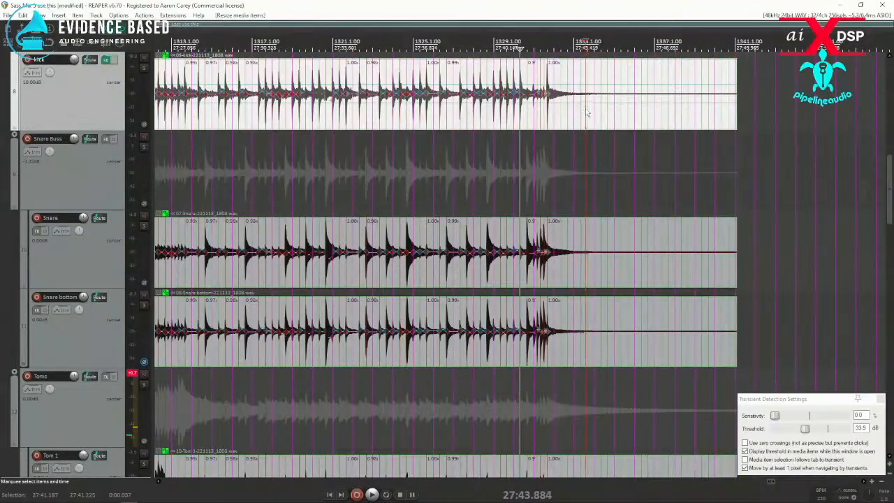
# Select the next song's combined take, 221113_1826, and examine its stretch markers around 1375.1 and across the drum tracks.
pyautogui.scroll(-5, 586, 109)
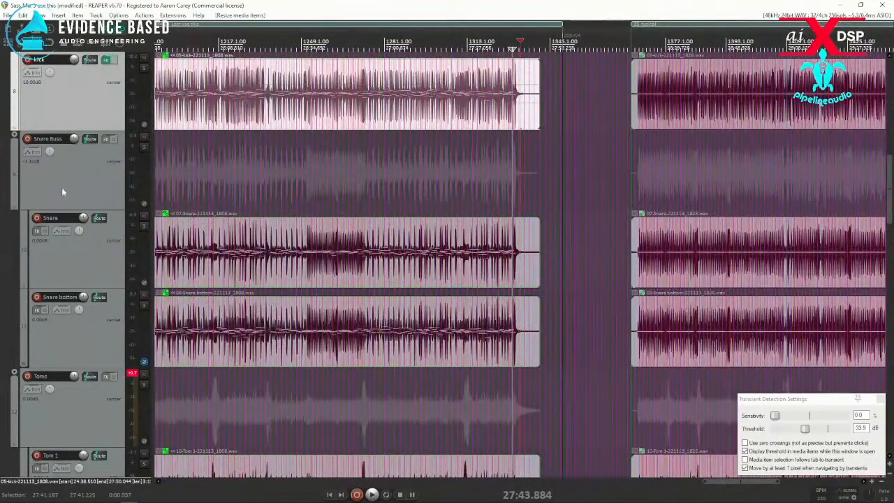
pyautogui.scroll(6, 67, 190)
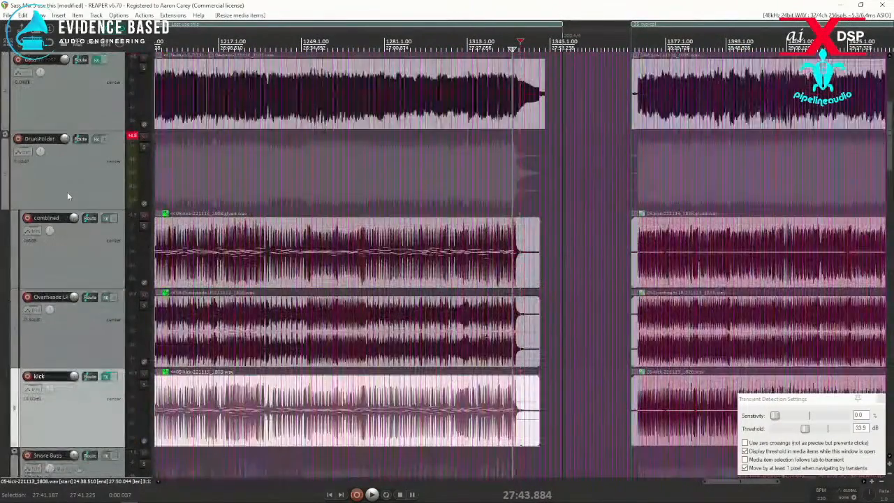
pyautogui.scroll(-3, 67, 196)
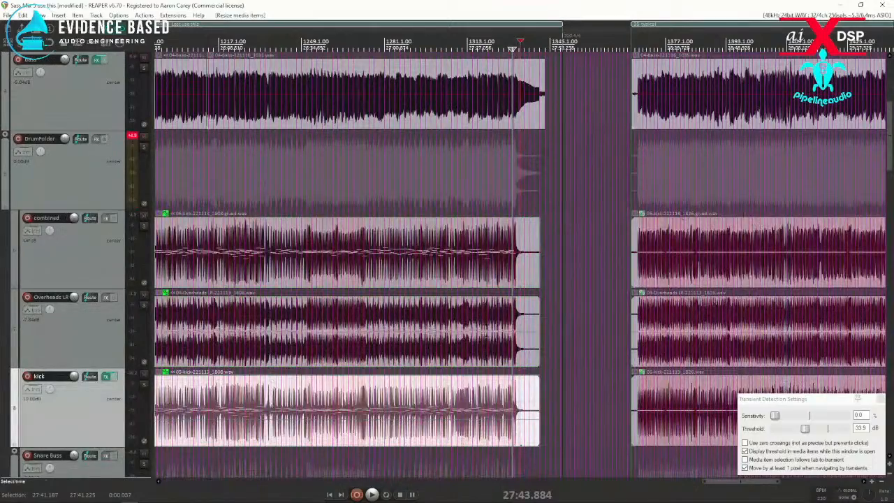
pyautogui.click(662, 233)
pyautogui.scroll(12, 662, 233)
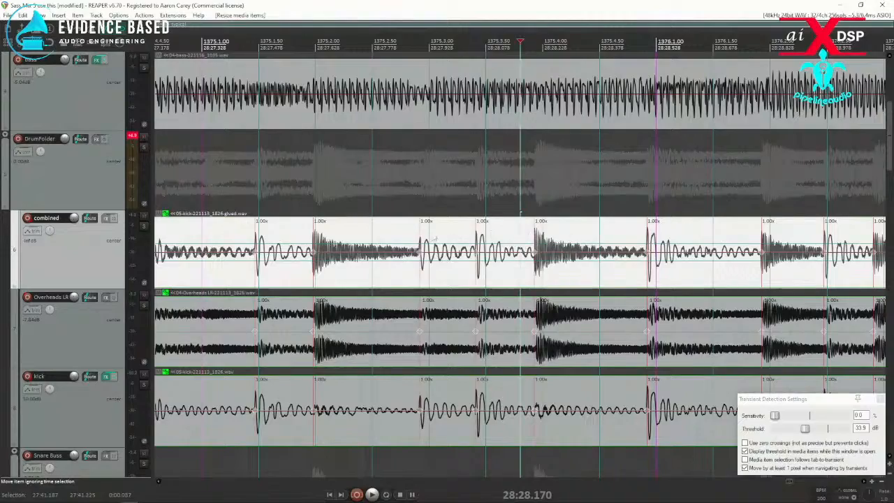
pyautogui.scroll(-10, 520, 211)
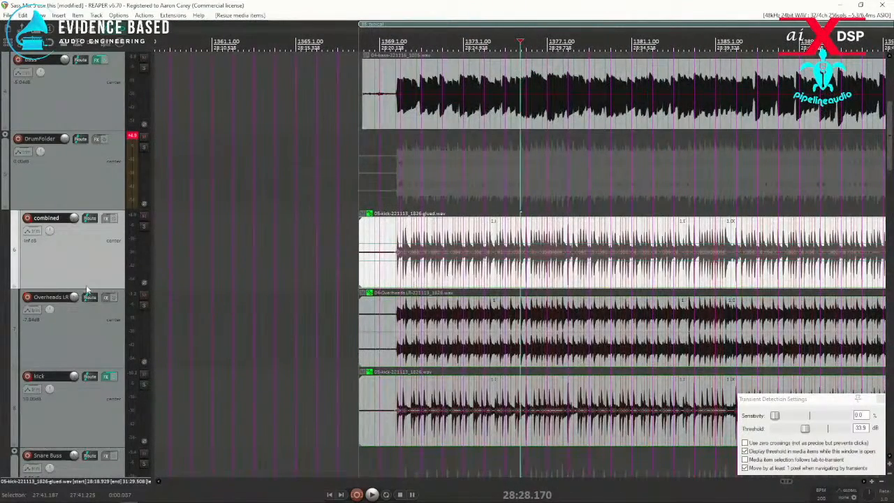
pyautogui.scroll(-3, 111, 301)
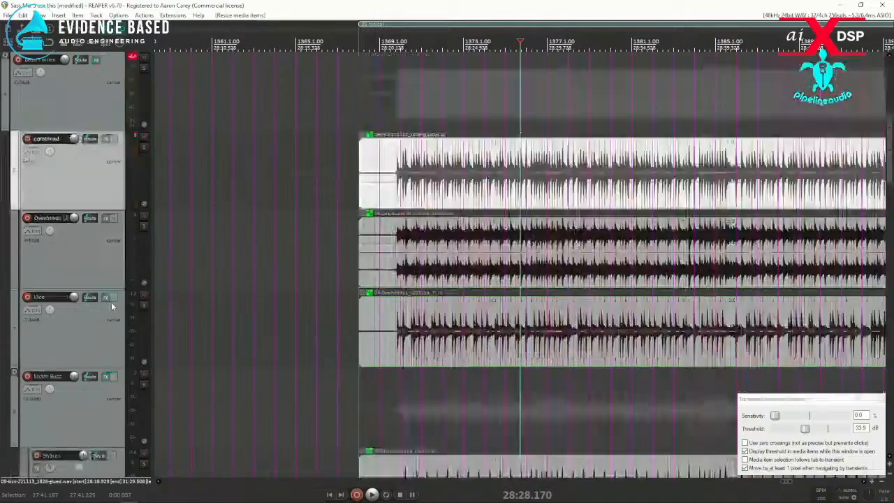
pyautogui.scroll(-8, 530, 221)
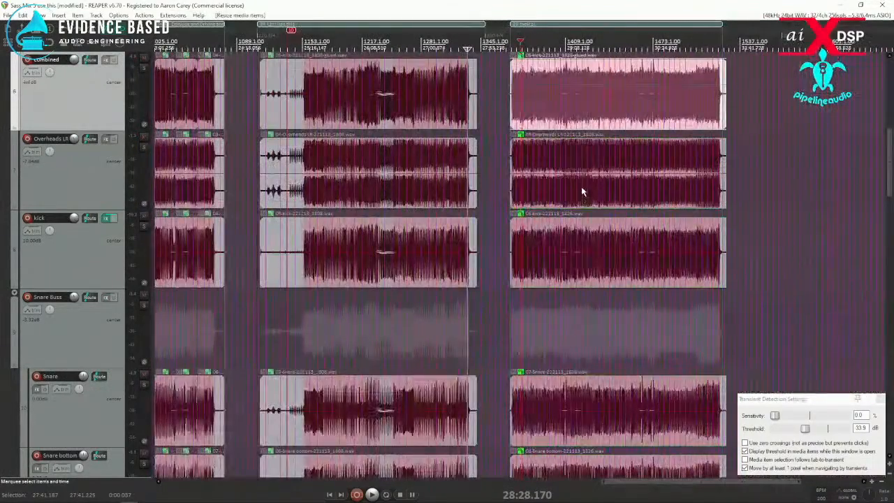
# Select the song's overheads take and set the time selection to its full length, 28:18.929 to 31:29.508.
pyautogui.click(582, 191)
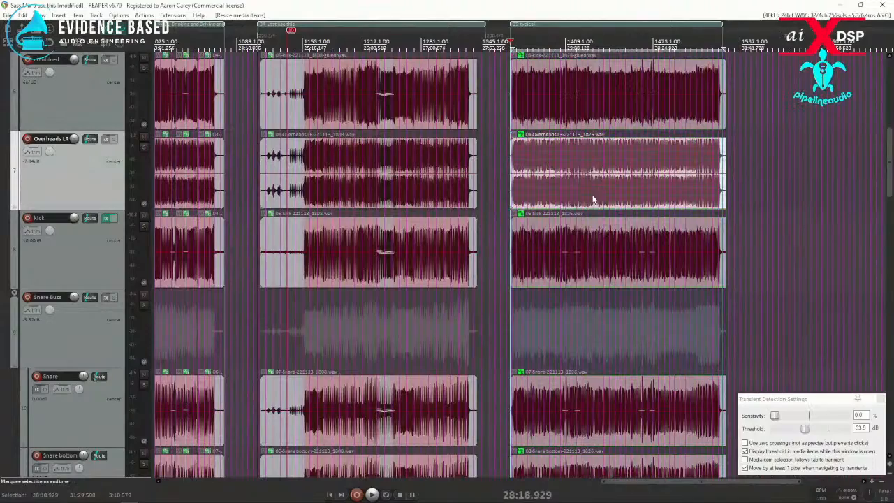
pyautogui.scroll(8, 593, 200)
pyautogui.scroll(4, 596, 212)
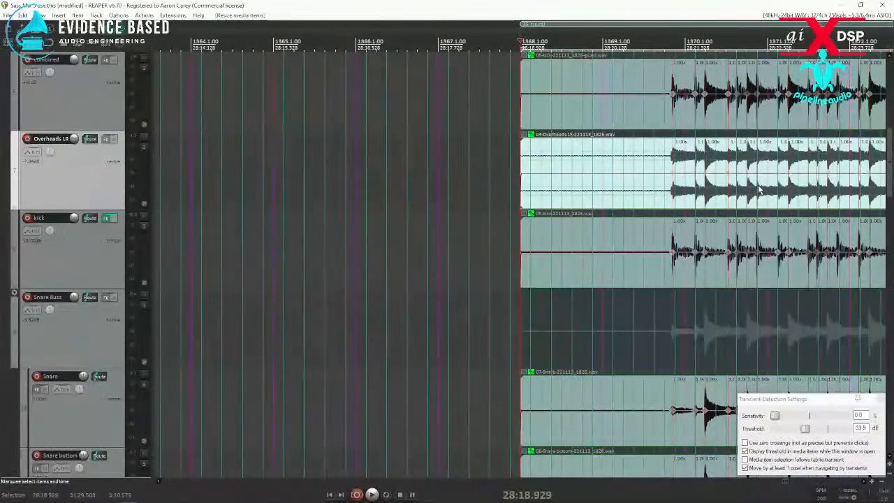
# Try snapping the song's stretch markers to the grid with the kick take selected, and undo the snap.
pyautogui.click(697, 241)
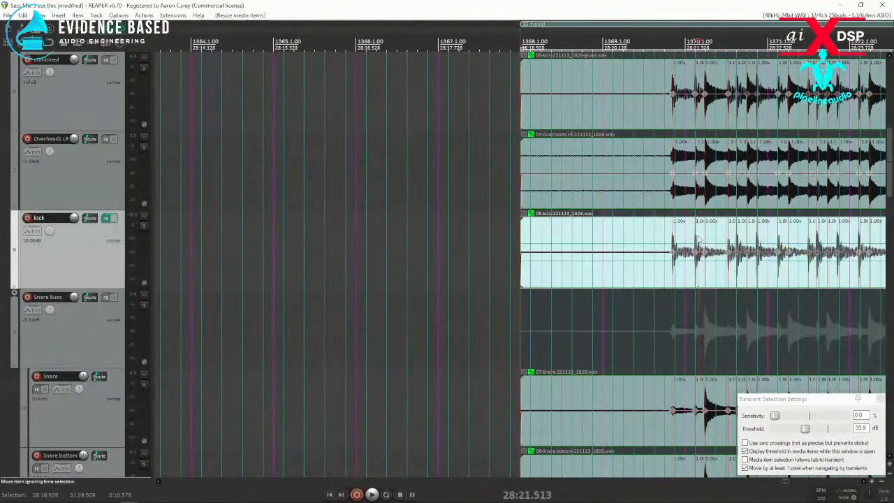
pyautogui.scroll(1, 699, 239)
pyautogui.press('q')
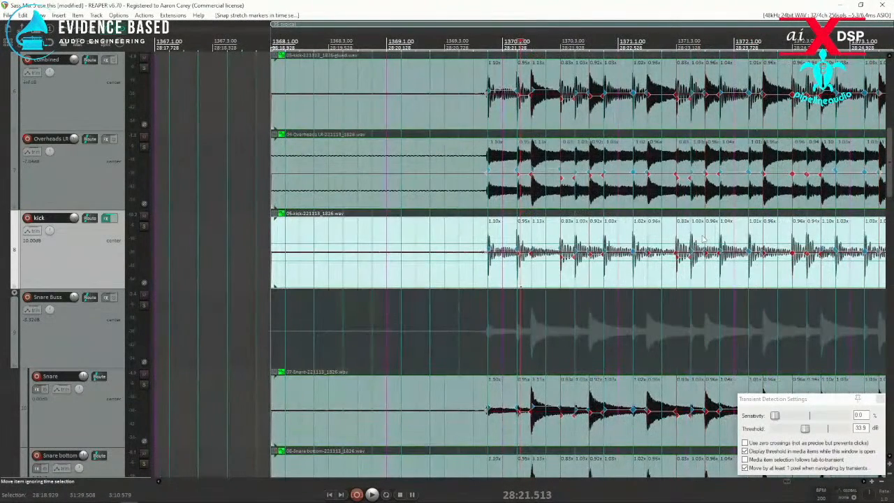
pyautogui.hotkey('ctrl', 'z')
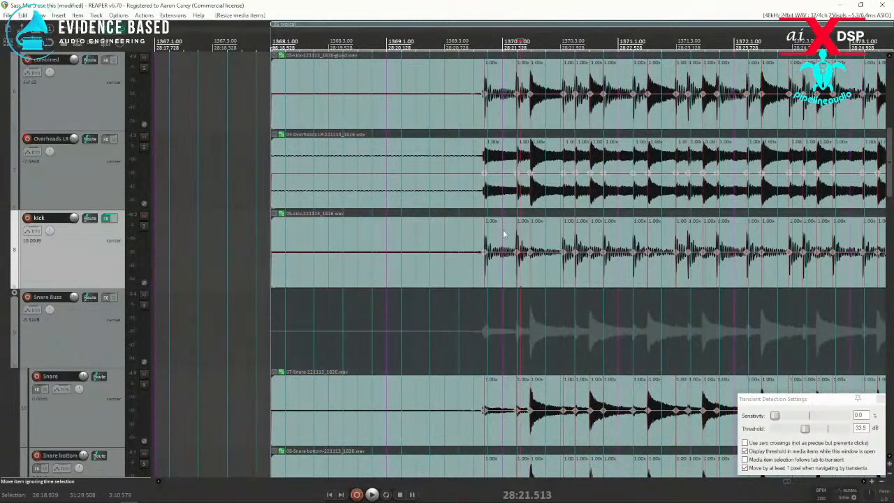
# Select the kick take again, snap the stretch markers in the time selection to the grid, and play from about 1369.3.
pyautogui.click(504, 234)
pyautogui.press('q')
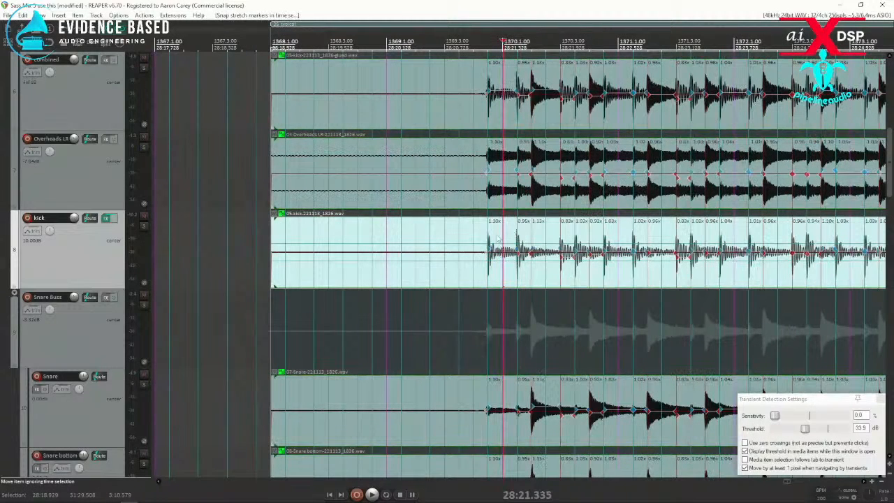
pyautogui.click(445, 264)
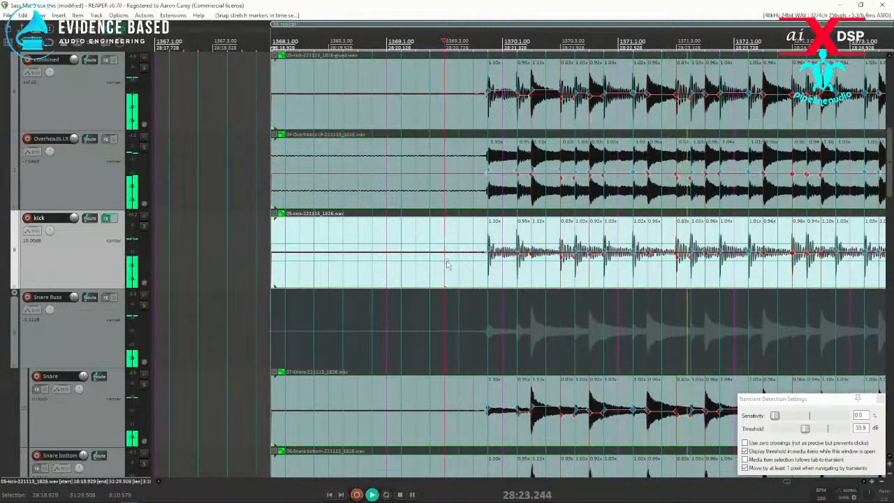
# Replay the snapped song's opening from about 1369.3 several times and check the drum tracks' timing alongside the bass.
pyautogui.press('space')
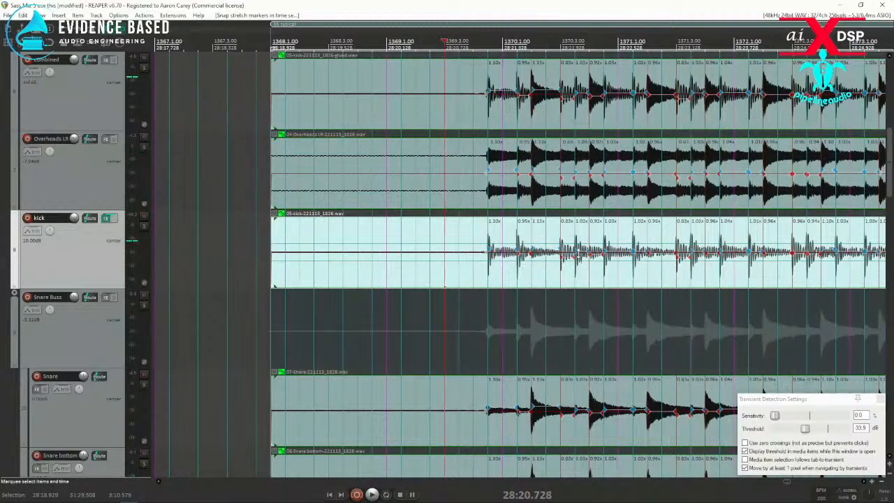
pyautogui.press('space')
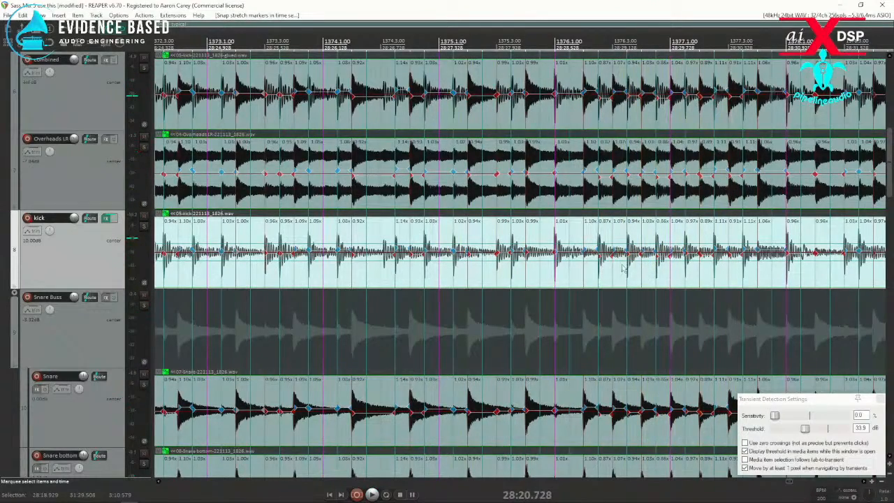
pyautogui.press('space')
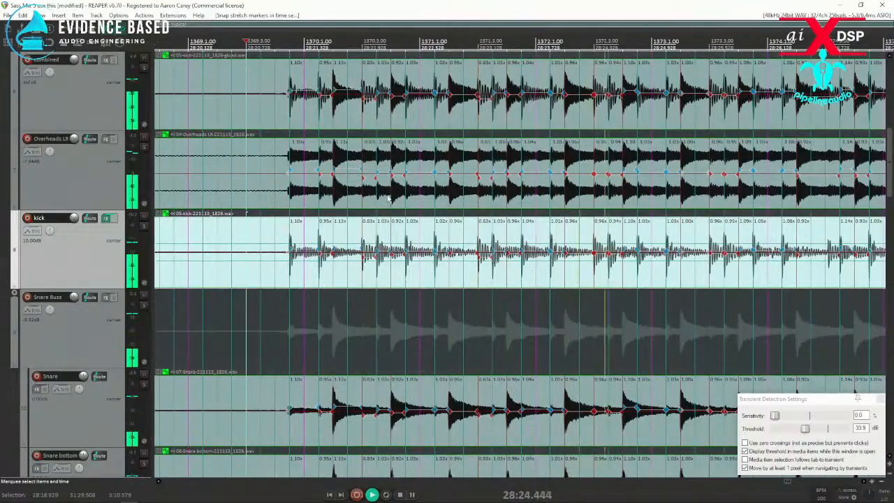
pyautogui.scroll(3, 62, 165)
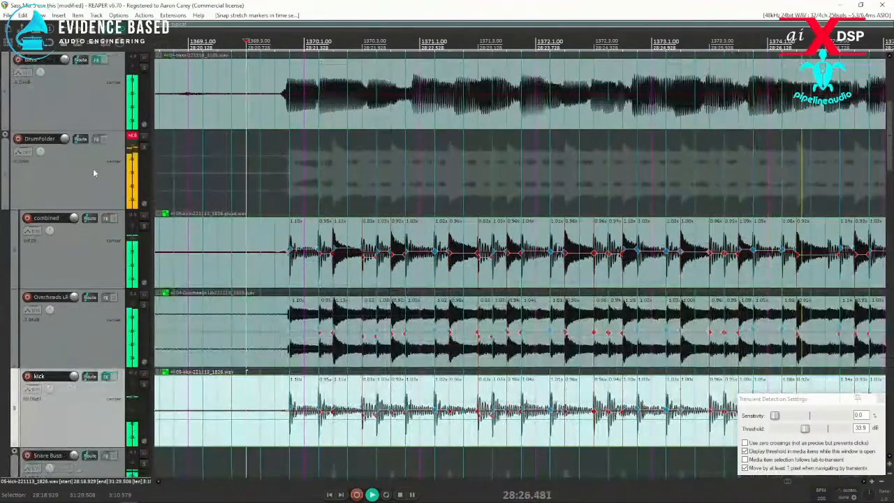
pyautogui.press('space')
pyautogui.press('space')
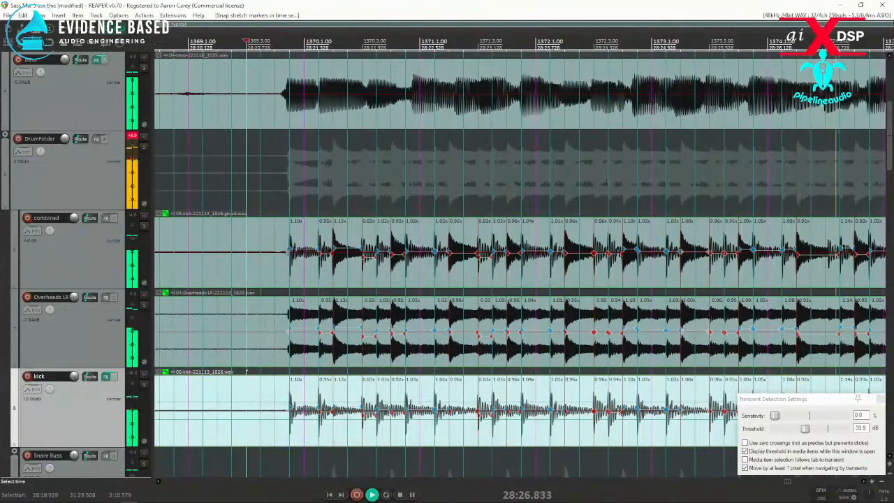
pyautogui.press('space')
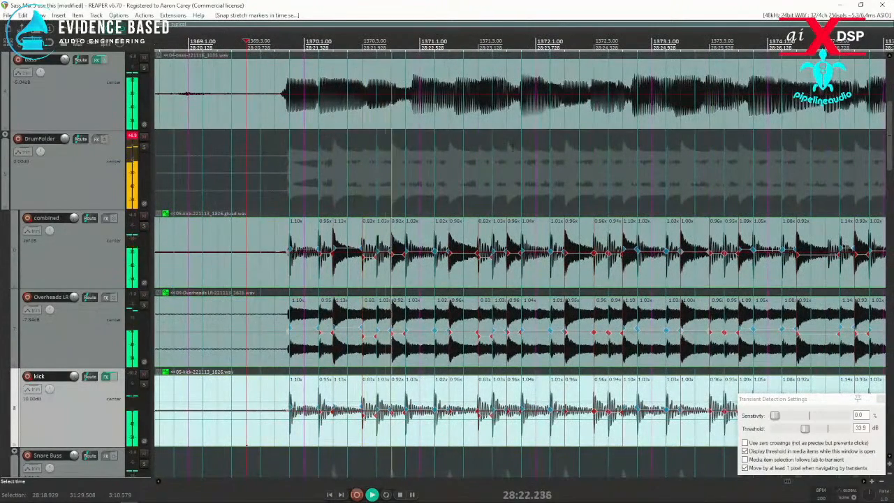
pyautogui.press('space')
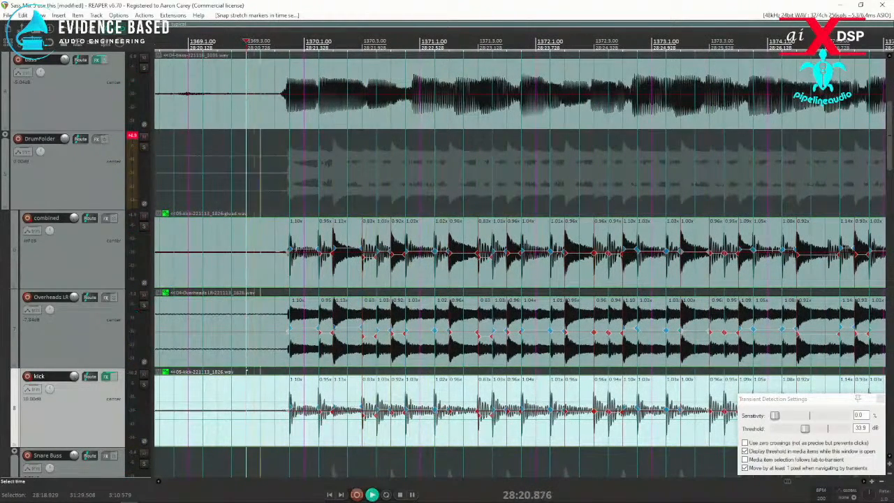
pyautogui.press('space')
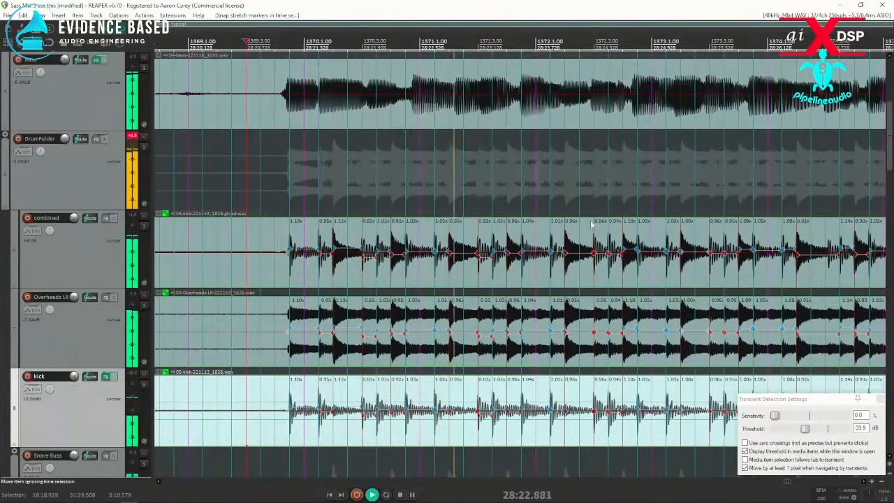
# Select the combined take and examine its stretch markers during playback from about 1373.1 to 1392.1.
pyautogui.click(655, 279)
pyautogui.scroll(-4, 640, 284)
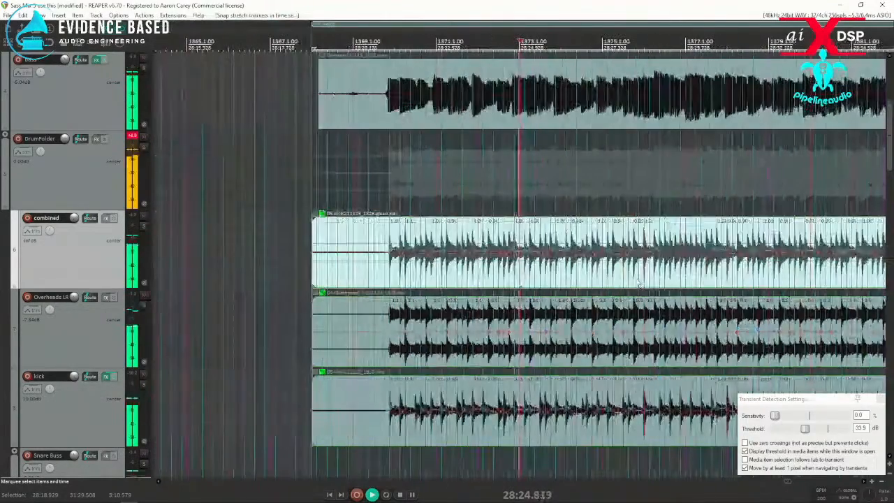
pyautogui.scroll(3, 640, 285)
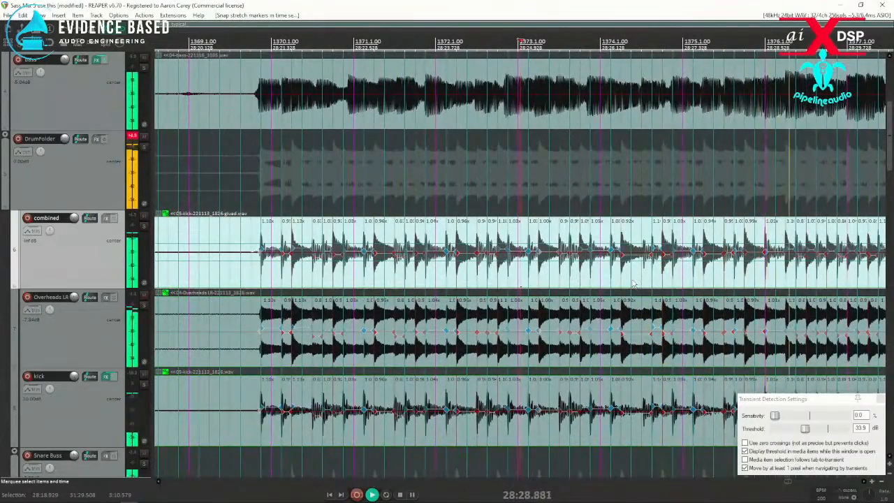
pyautogui.scroll(-1, 636, 282)
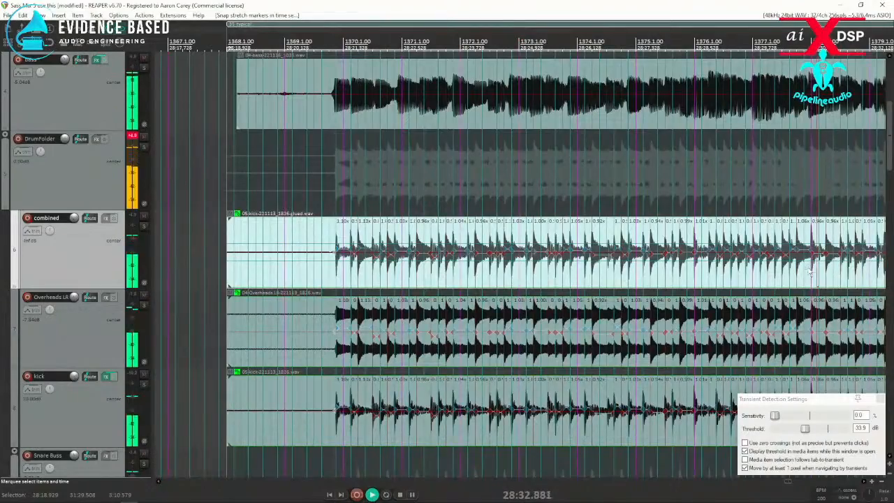
pyautogui.scroll(1, 803, 276)
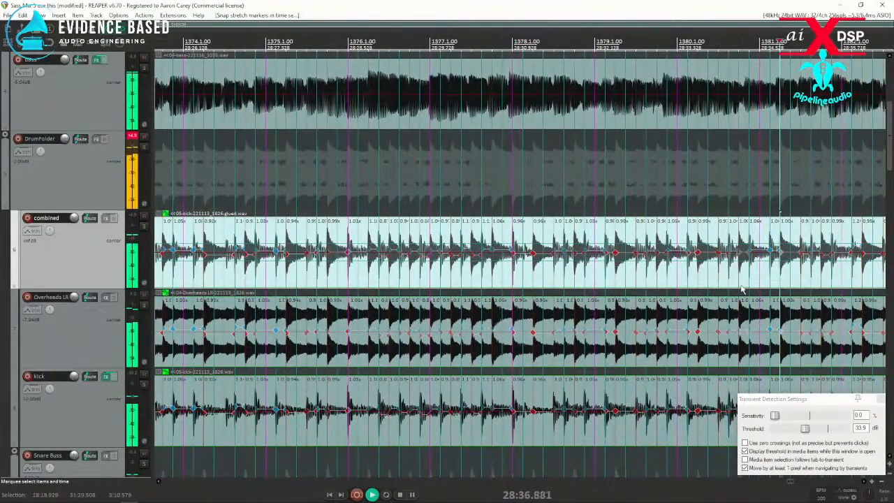
pyautogui.scroll(-2, 721, 278)
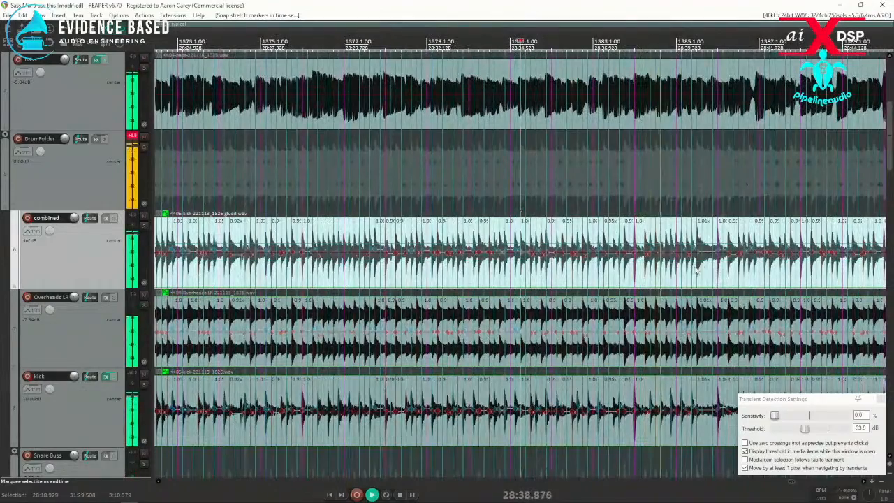
pyautogui.scroll(2, 686, 276)
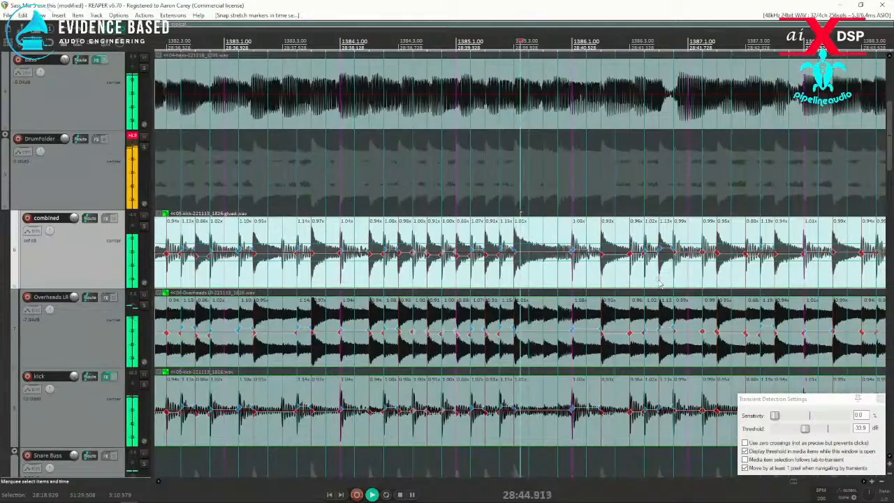
pyautogui.scroll(-1, 659, 282)
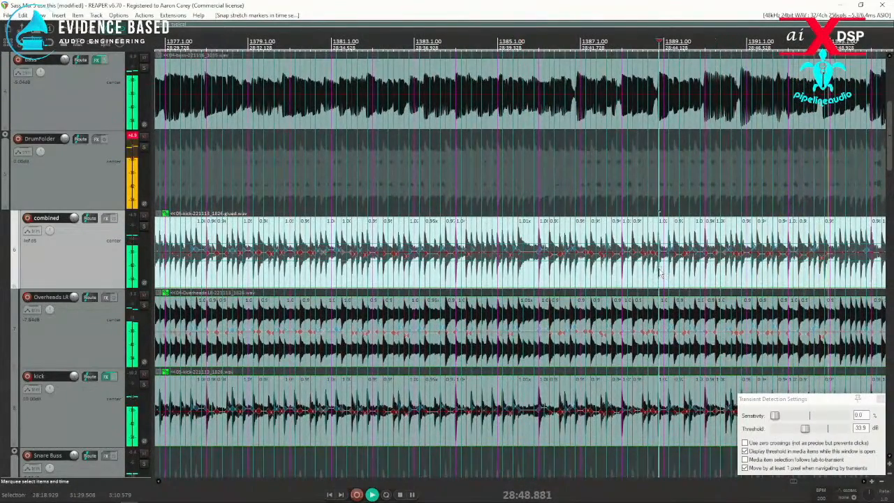
pyautogui.scroll(5, 662, 283)
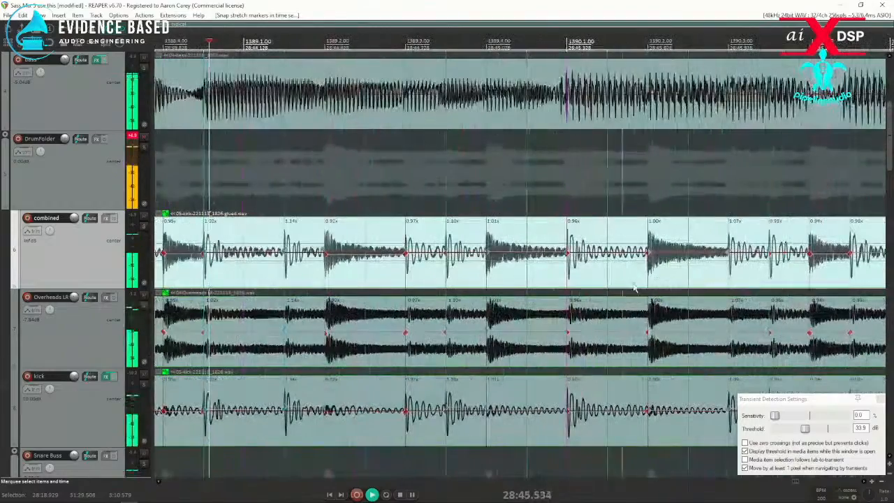
pyautogui.scroll(-1, 630, 291)
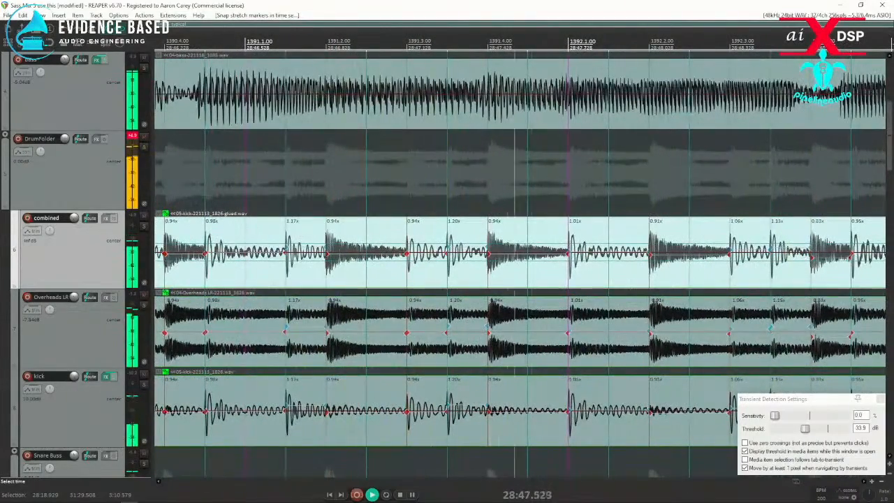
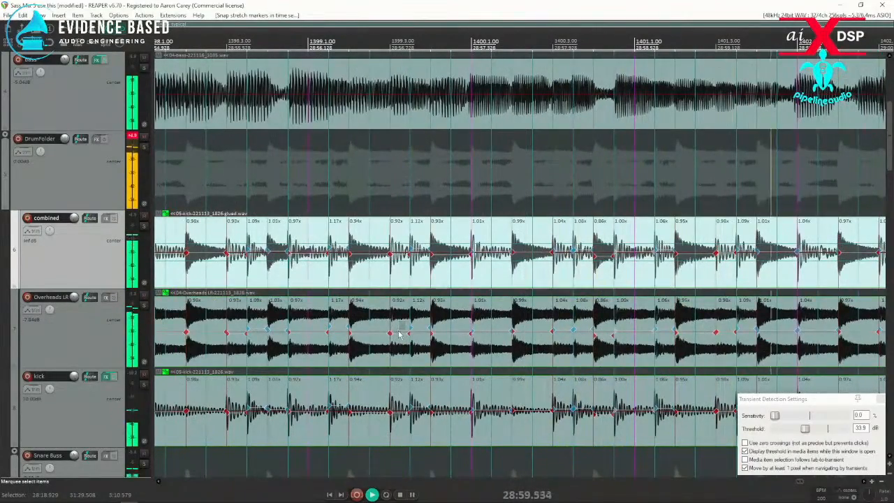
# Check the overheads take around 1400.1, then the combined take's stretch markers from about 1407.1 to 1425.1 during playback.
pyautogui.click(400, 334)
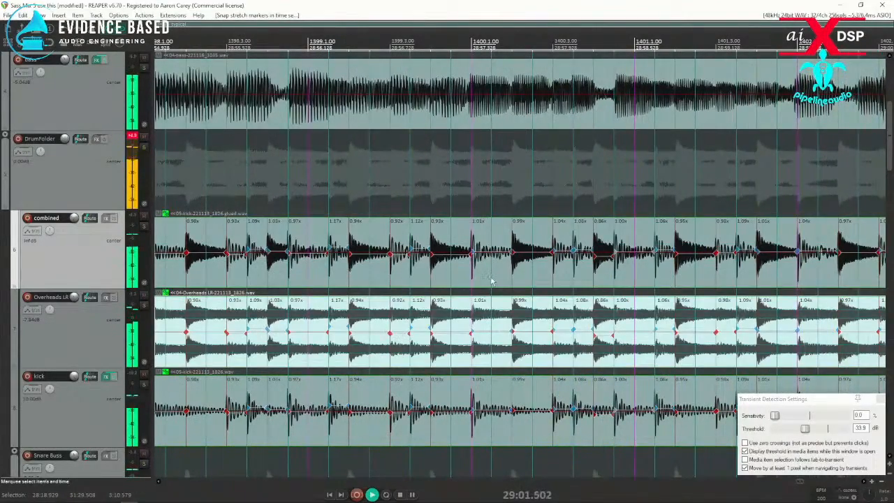
pyautogui.scroll(-8, 491, 281)
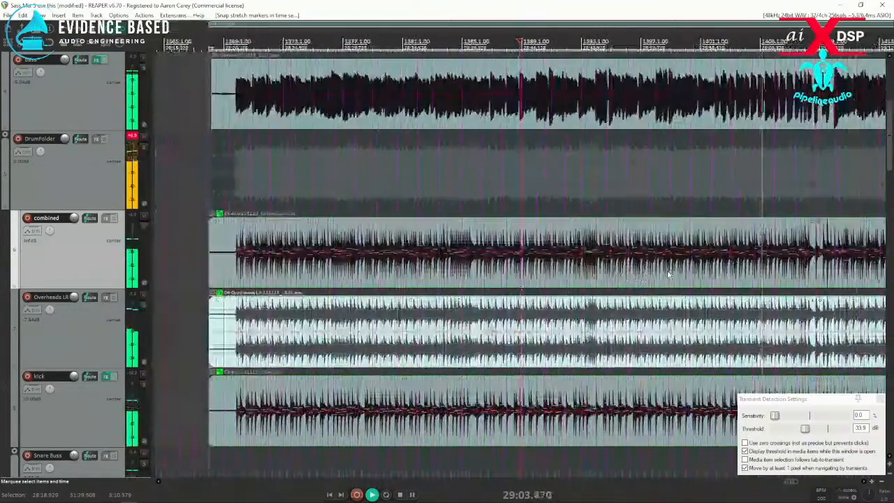
pyautogui.click(791, 277)
pyautogui.scroll(6, 726, 280)
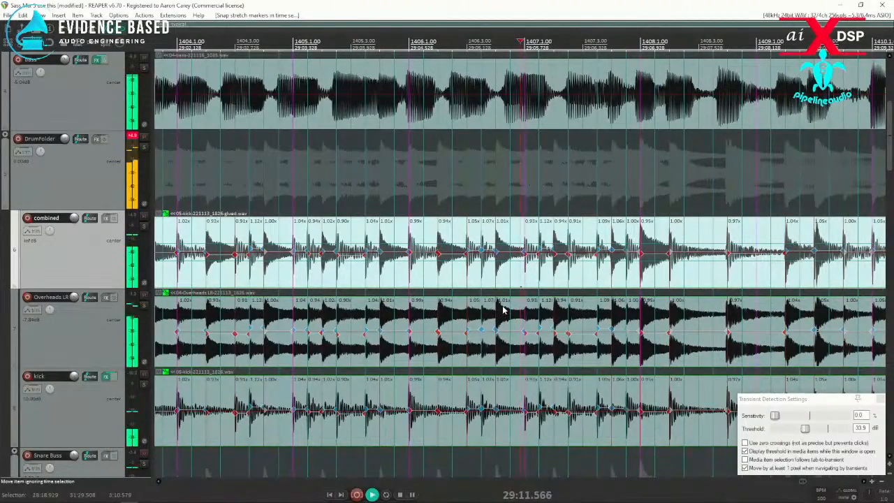
pyautogui.scroll(-5, 541, 283)
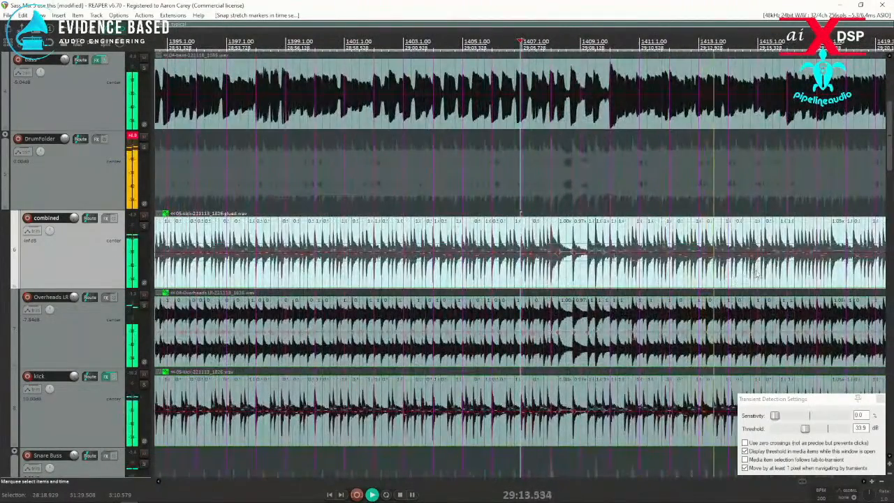
pyautogui.scroll(6, 755, 273)
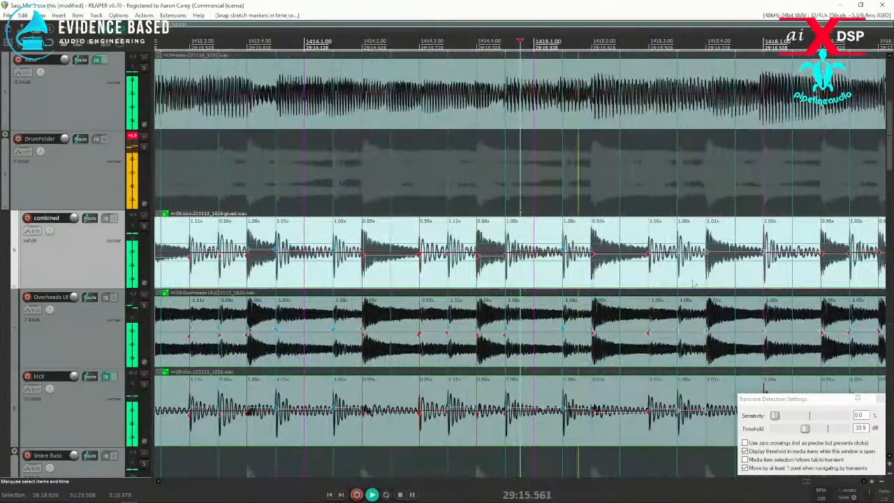
pyautogui.scroll(-5, 623, 277)
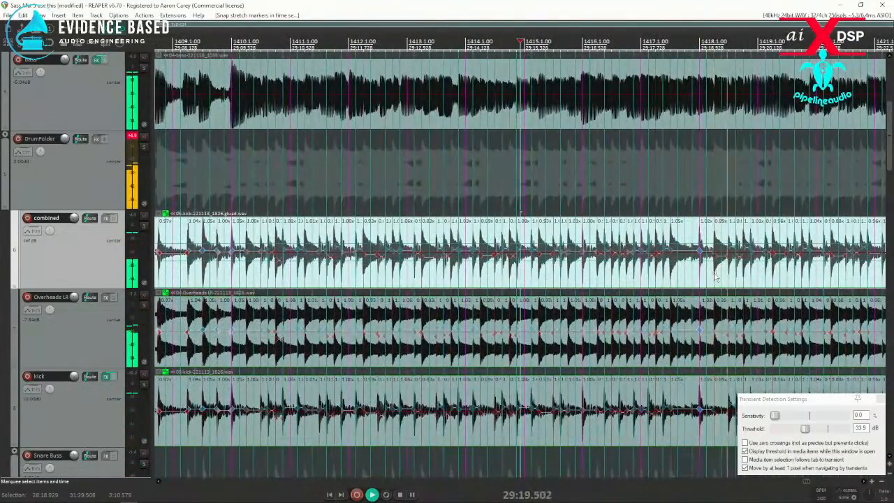
pyautogui.scroll(6, 716, 277)
pyautogui.scroll(-6, 688, 277)
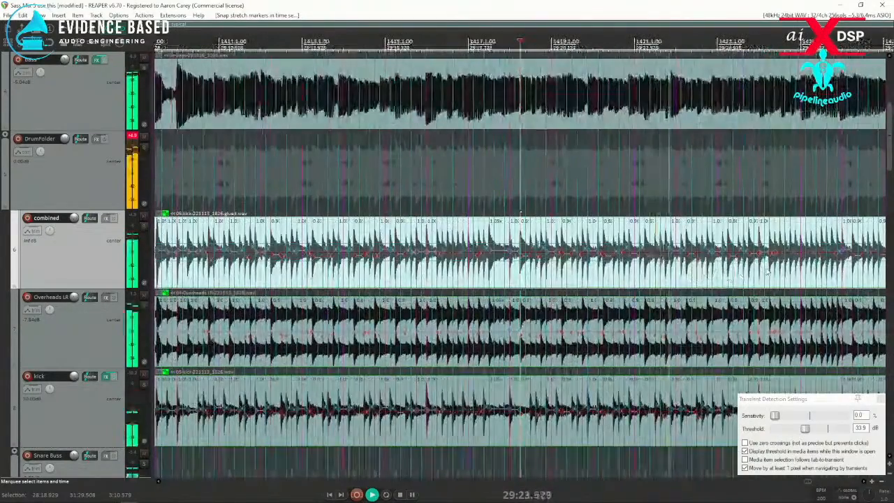
pyautogui.scroll(5, 693, 278)
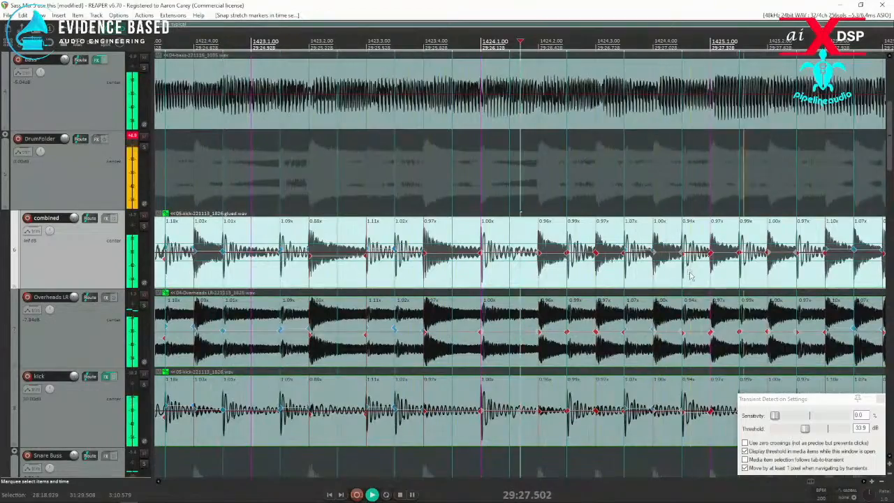
pyautogui.scroll(-3, 690, 276)
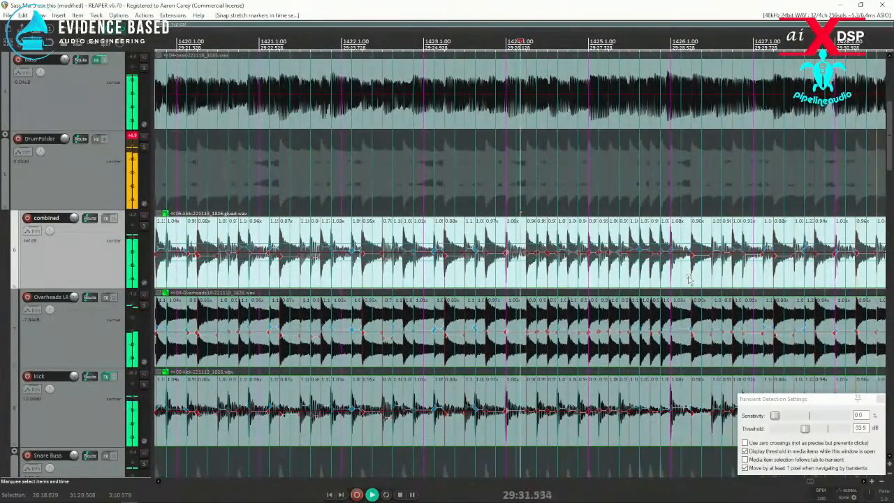
# Survey the combined take over the song's full length during playback, examining its stretch markers around 1434.1 and 1450.1.
pyautogui.scroll(-4, 689, 279)
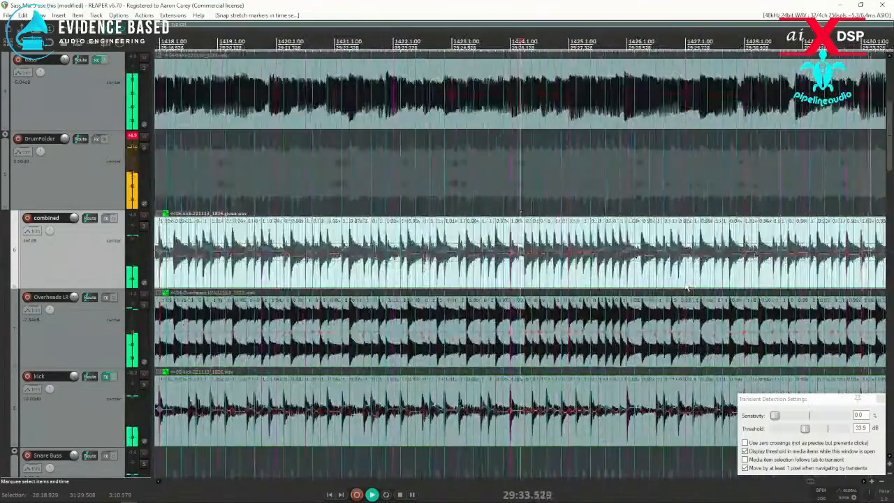
pyautogui.scroll(-3, 684, 289)
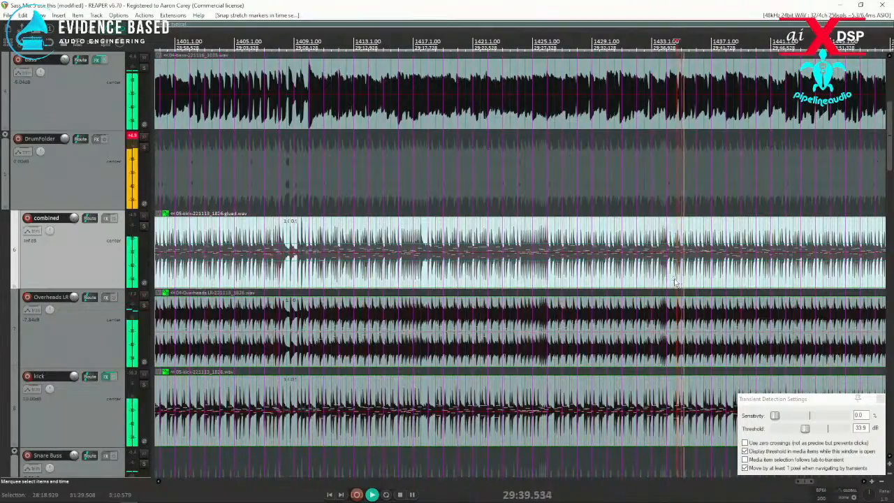
pyautogui.scroll(6, 674, 283)
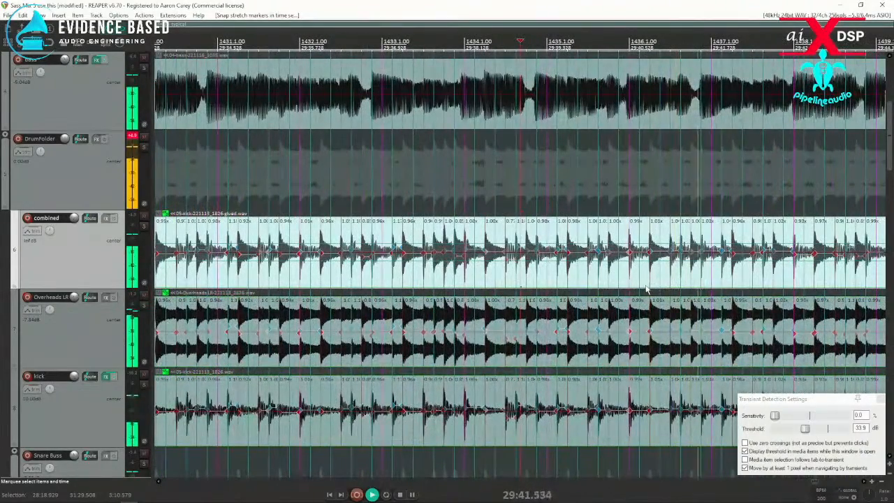
pyautogui.scroll(-1, 642, 282)
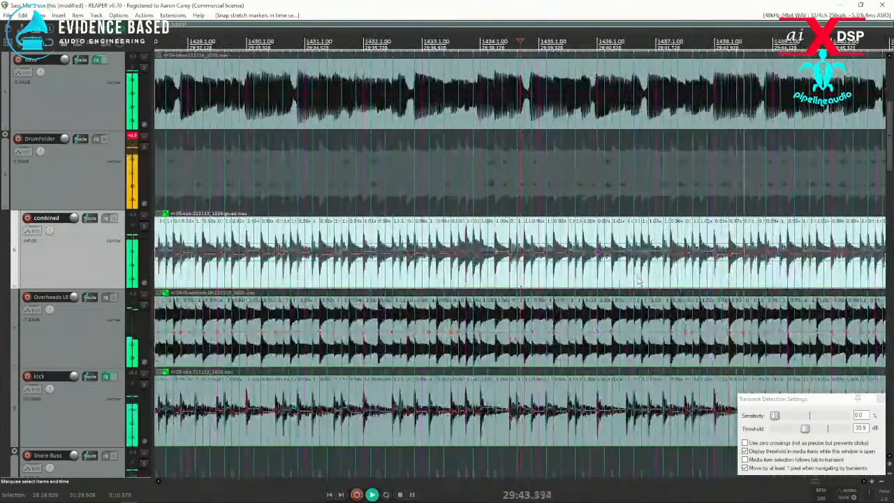
pyautogui.scroll(-2, 635, 280)
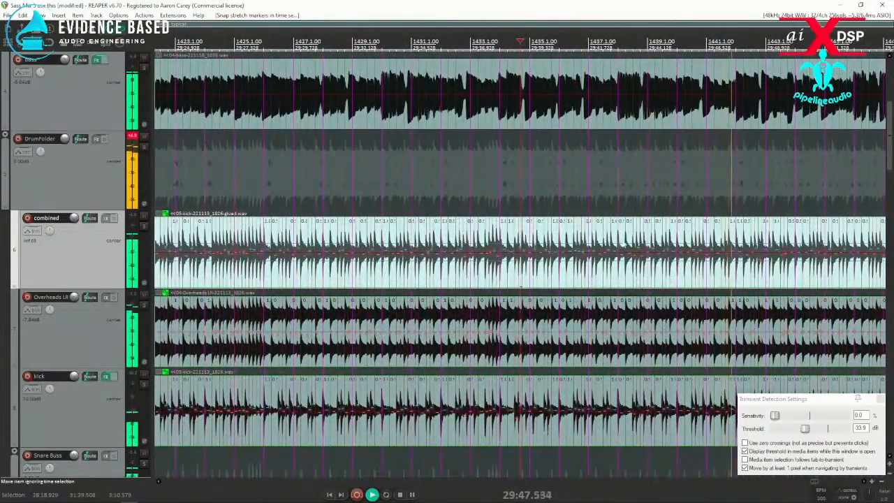
pyautogui.scroll(-2, 593, 259)
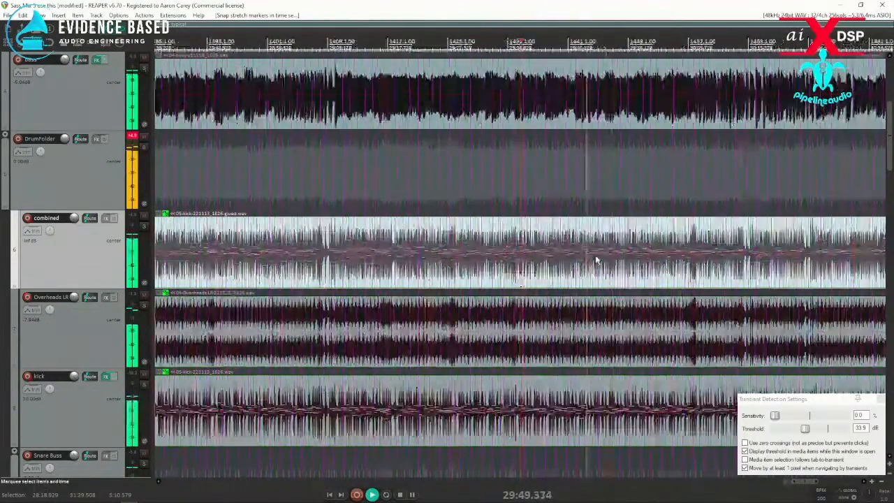
pyautogui.scroll(-3, 593, 249)
pyautogui.scroll(-2, 594, 248)
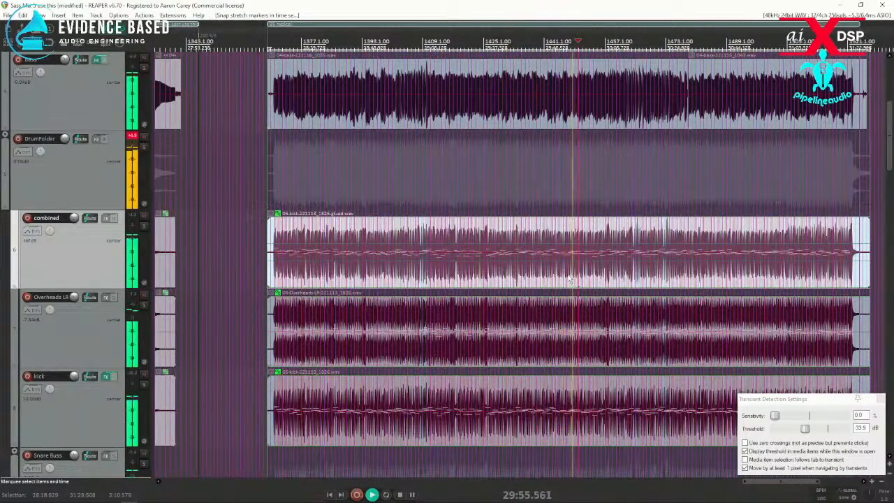
pyautogui.scroll(10, 569, 280)
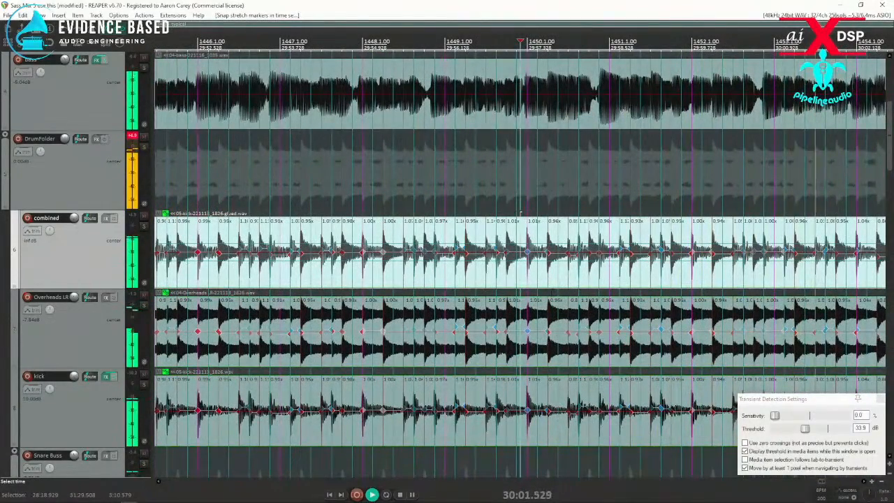
# Check the combined take's stretch markers around 1457.1 and 1464.1 during playback, then survey the rest of the song.
pyautogui.scroll(-3, 657, 272)
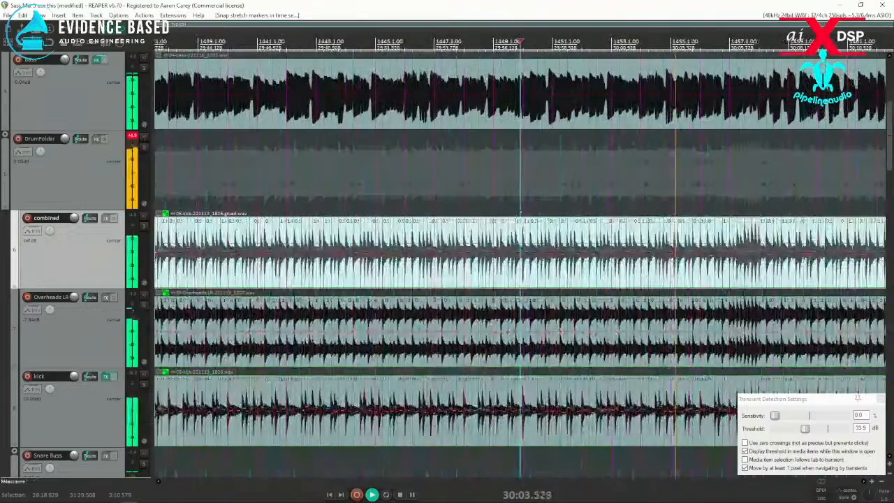
pyautogui.click(718, 287)
pyautogui.scroll(4, 716, 288)
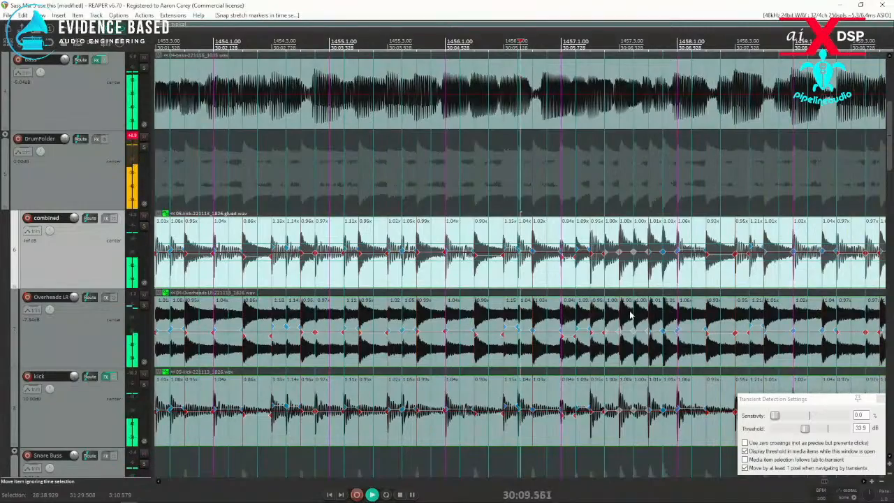
pyautogui.scroll(-5, 628, 318)
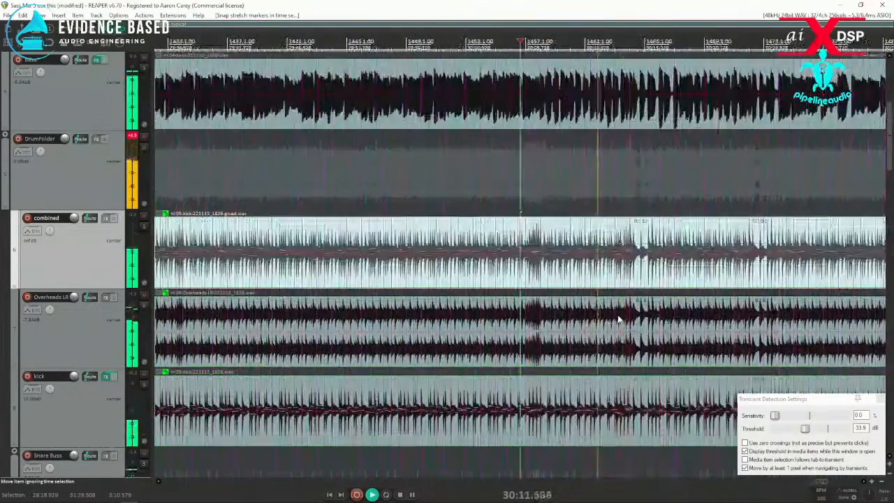
pyautogui.scroll(-2, 617, 319)
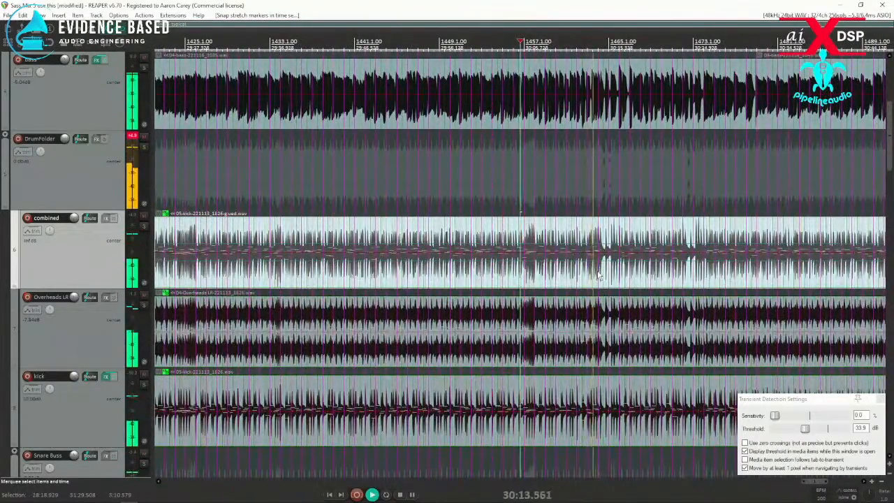
pyautogui.scroll(6, 604, 269)
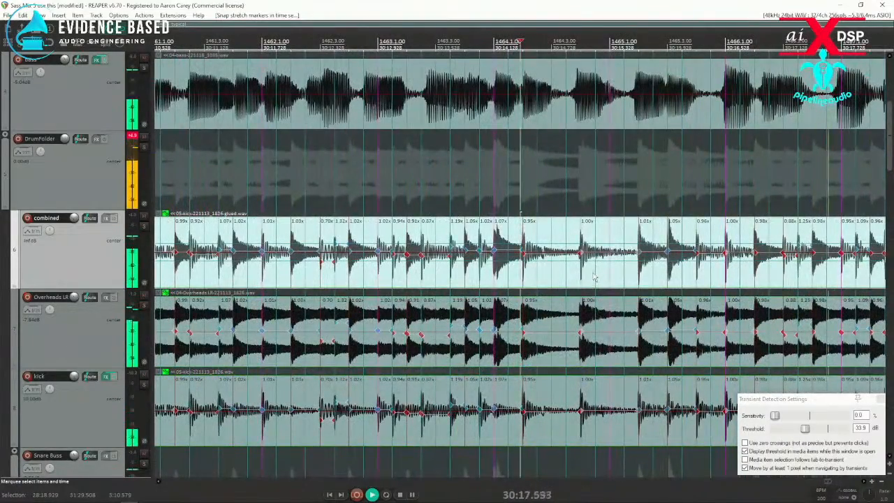
pyautogui.scroll(-2, 594, 277)
pyautogui.scroll(-1, 594, 278)
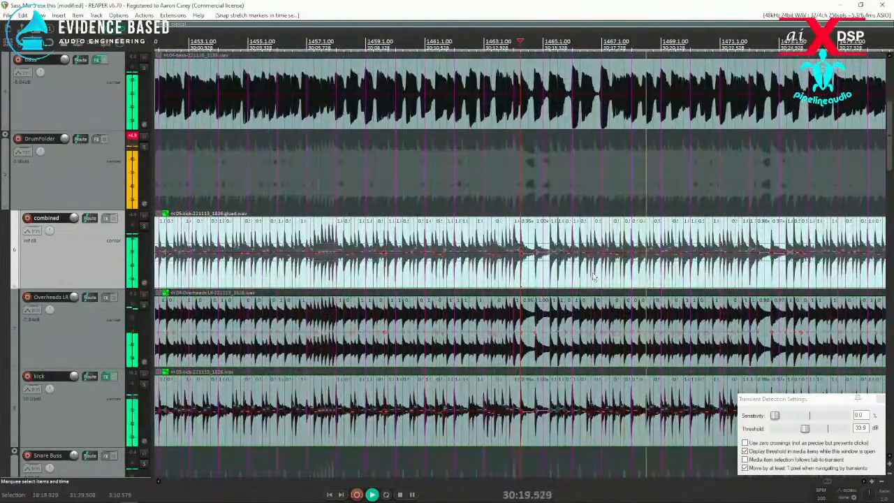
pyautogui.scroll(-1, 595, 277)
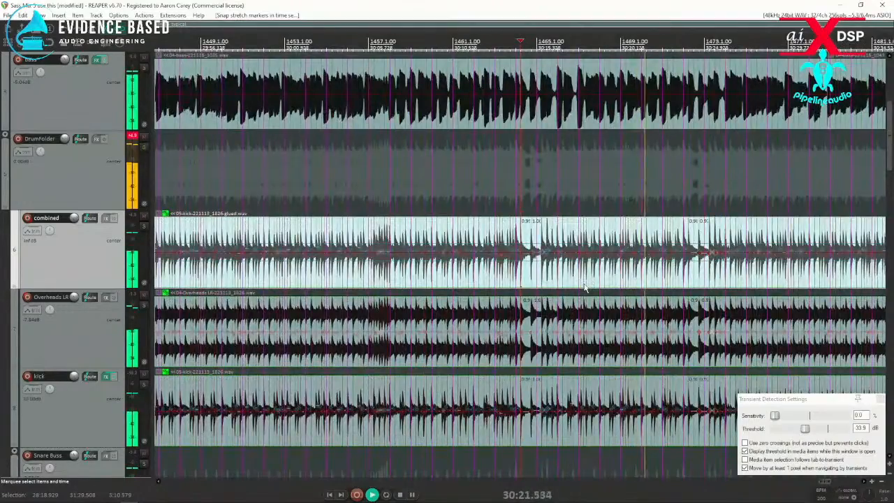
pyautogui.scroll(-1, 584, 290)
pyautogui.scroll(-1, 584, 289)
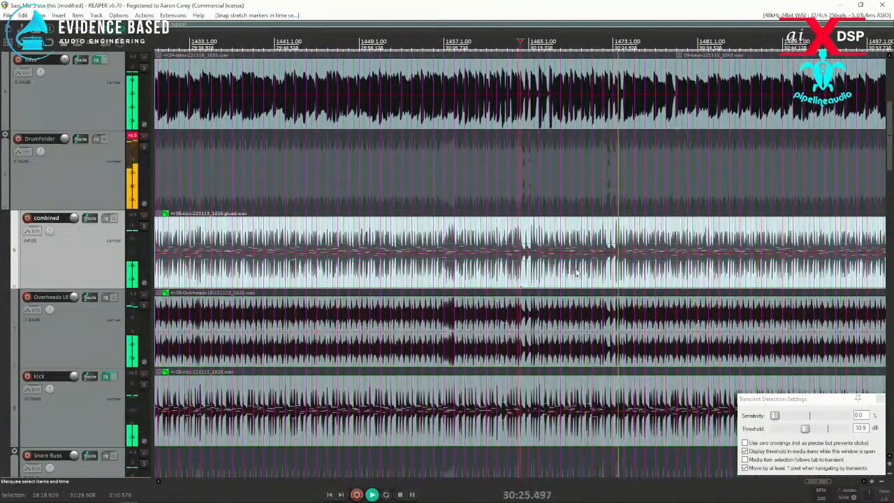
pyautogui.scroll(-2, 577, 273)
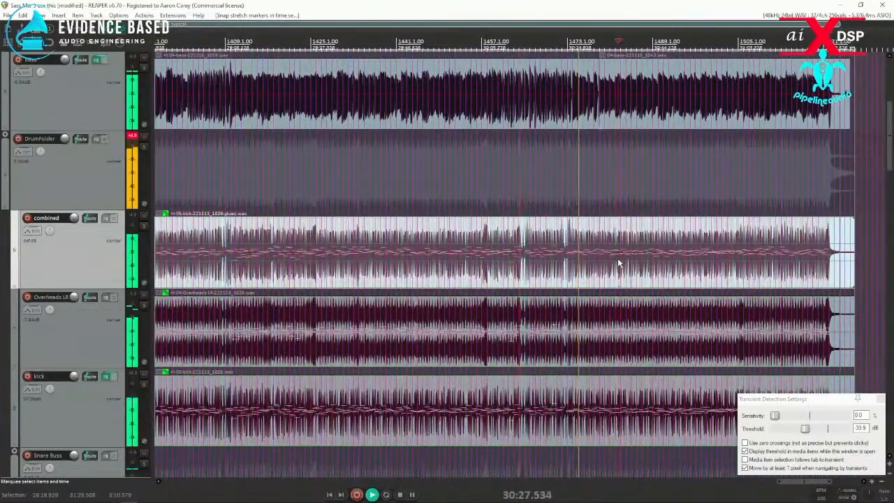
# Examine the combined take's stretch markers around 1481.1, 1489.1 and 1501.1 against the grid during playback.
pyautogui.scroll(4, 619, 263)
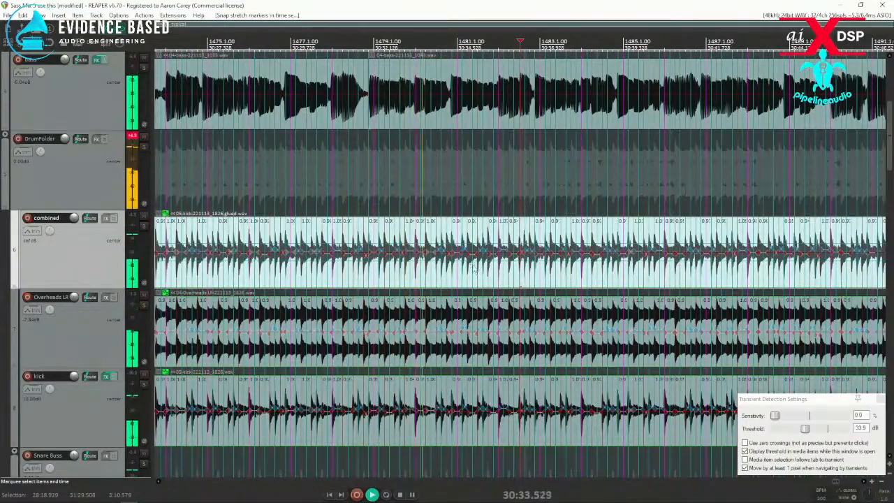
pyautogui.scroll(3, 491, 273)
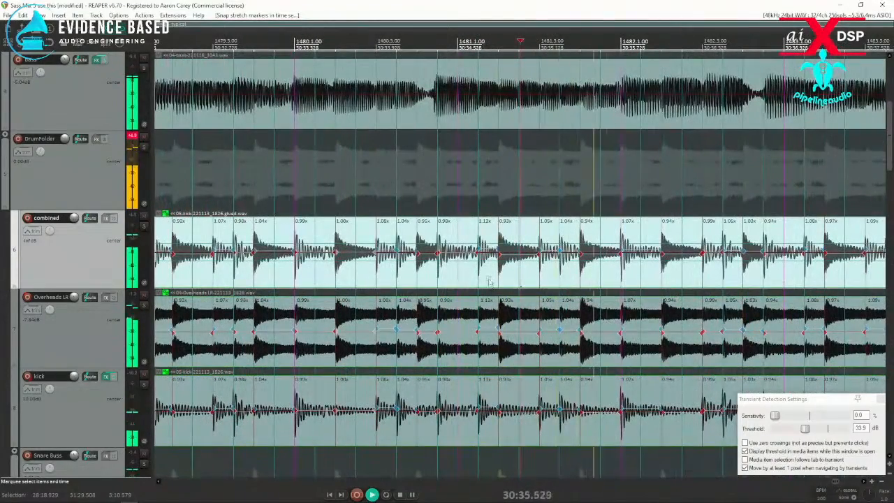
pyautogui.scroll(-2, 544, 277)
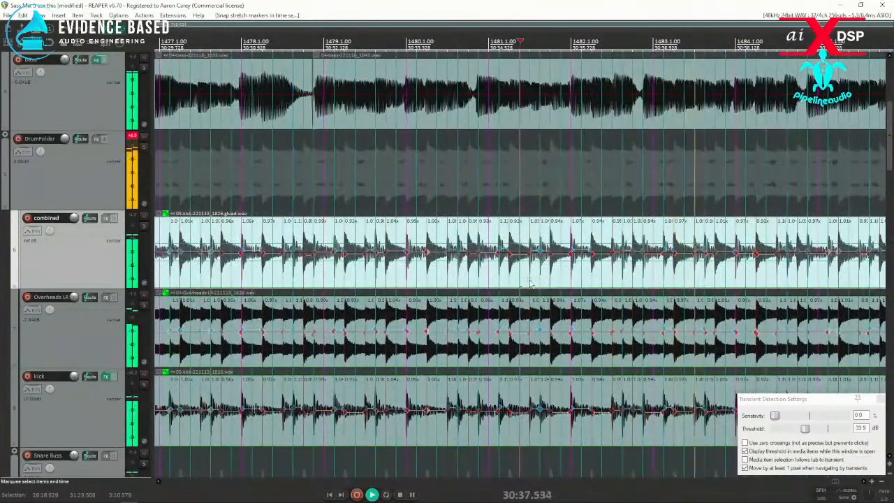
pyautogui.scroll(-2, 529, 281)
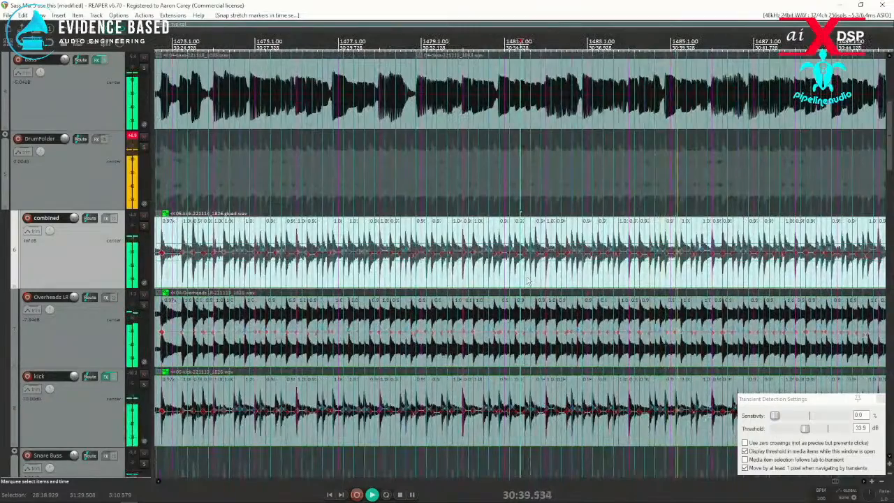
pyautogui.scroll(-2, 528, 280)
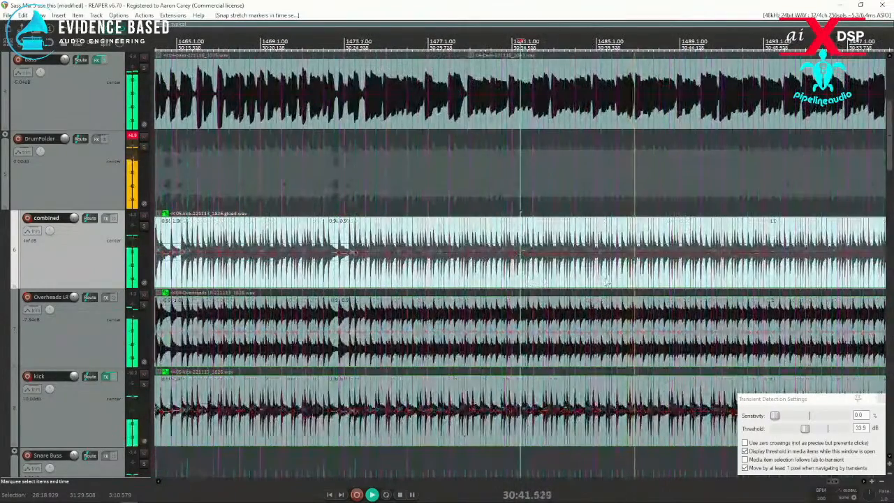
pyautogui.scroll(4, 686, 286)
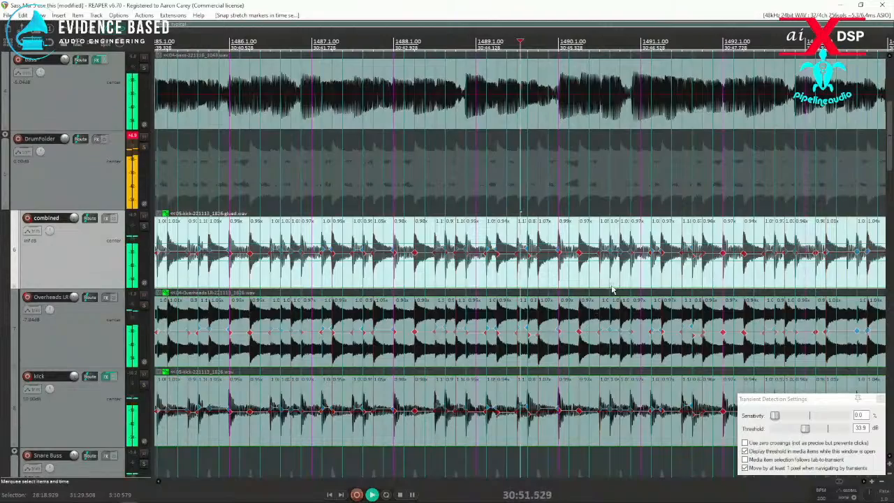
pyautogui.scroll(-5, 725, 257)
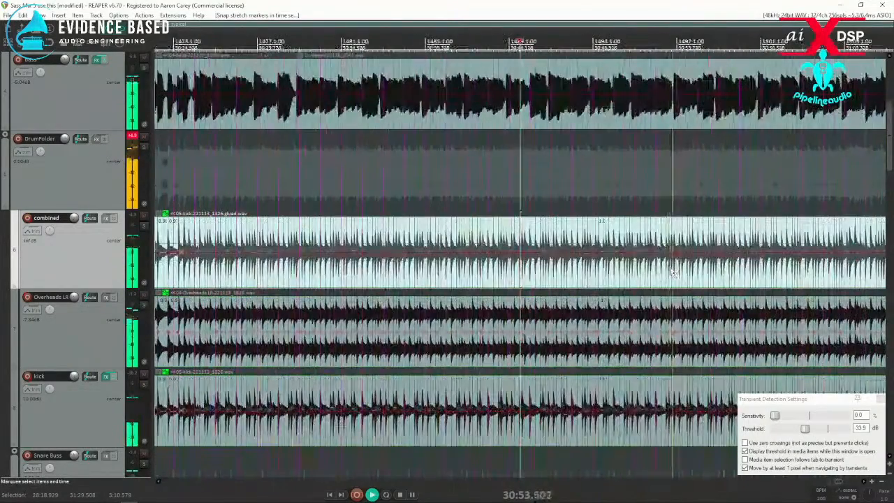
pyautogui.scroll(3, 697, 272)
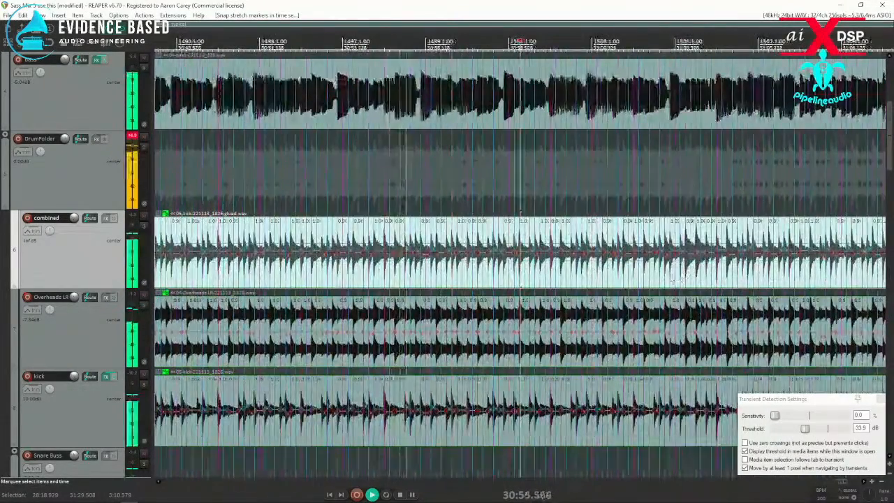
pyautogui.scroll(2, 671, 280)
pyautogui.scroll(2, 657, 285)
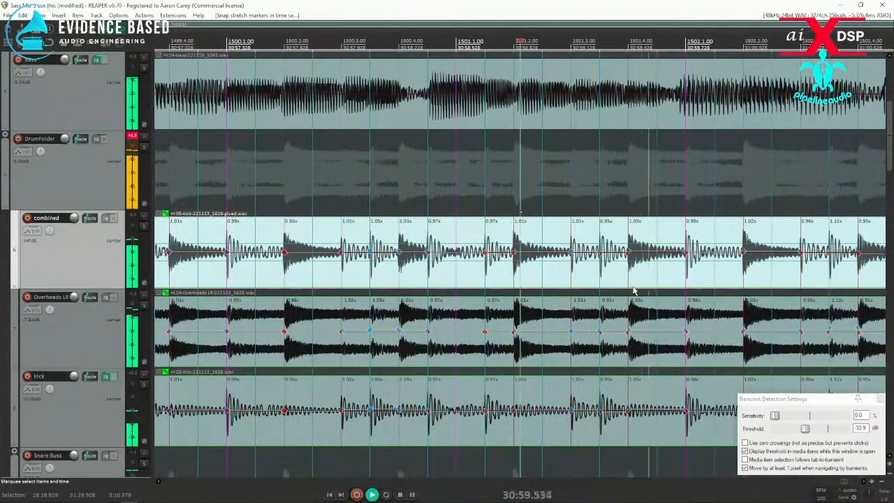
pyautogui.scroll(-2, 650, 278)
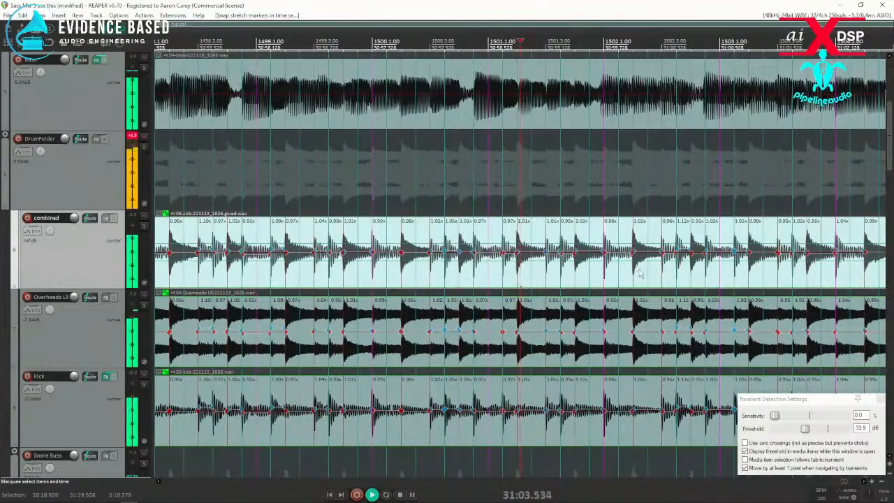
# Check the overheads take's stretch markers around 1501.3, then the combined take's from about 1508.1 to 1516.1.
pyautogui.click(570, 307)
pyautogui.scroll(2, 571, 306)
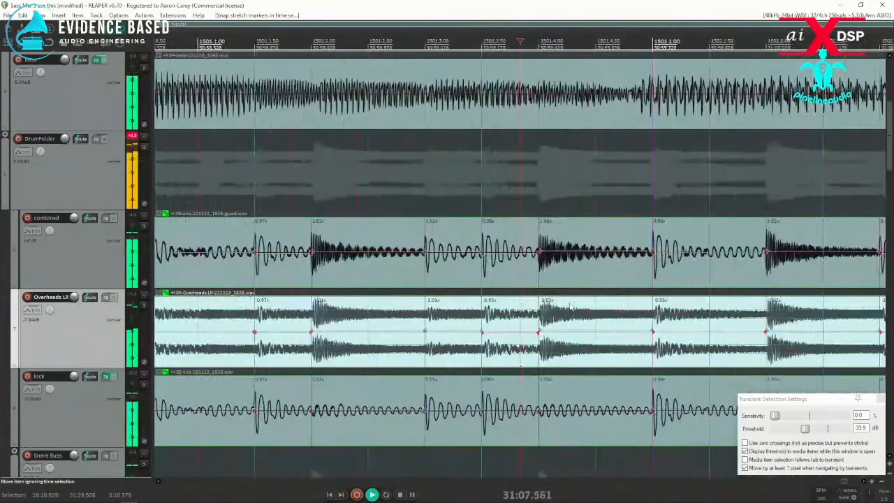
pyautogui.scroll(-8, 570, 306)
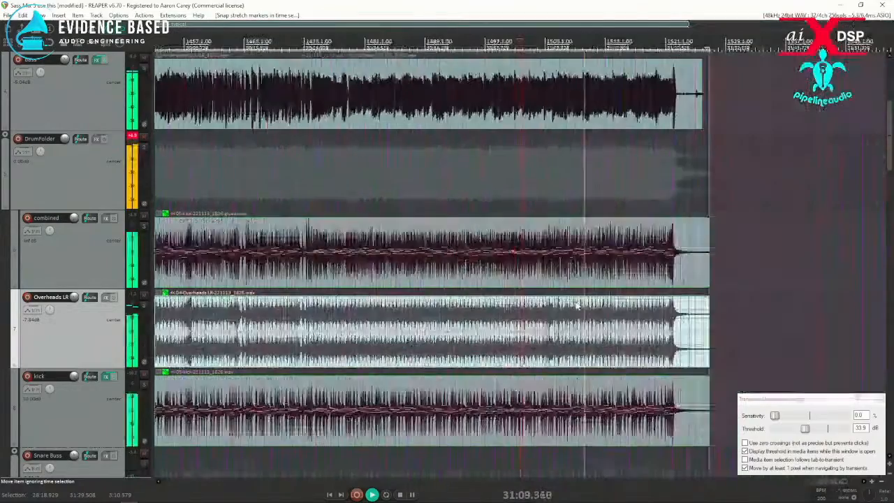
pyautogui.click(596, 274)
pyautogui.scroll(5, 567, 302)
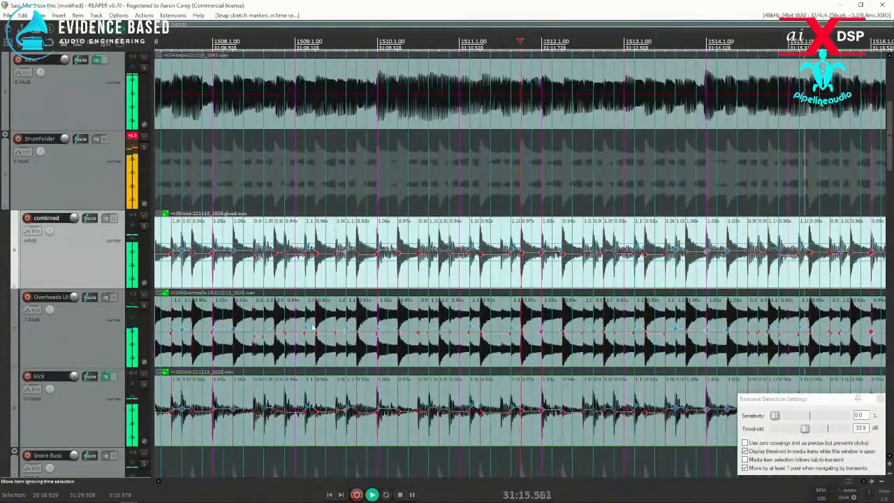
pyautogui.rightClick(359, 138)
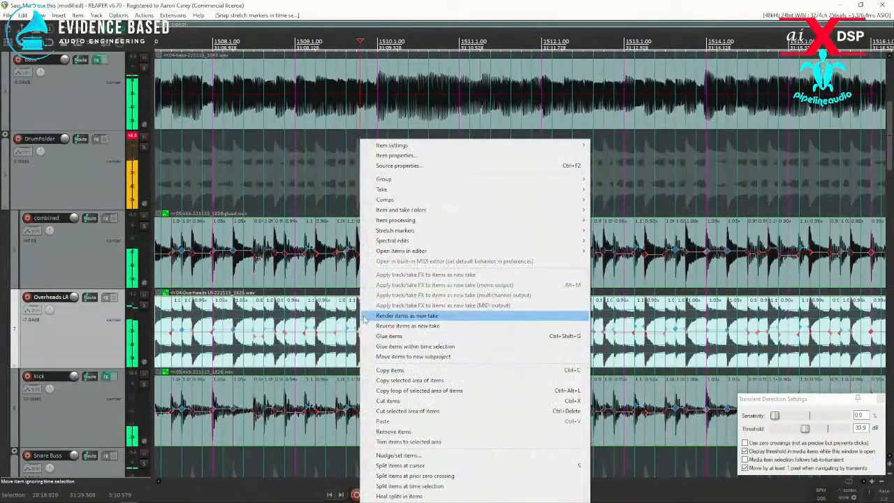
pyautogui.click(542, 14)
# Inspect the combined take's stretch markers through the song's closing fill, from about 1520.3 to 1522.1.
pyautogui.scroll(-4, 688, 222)
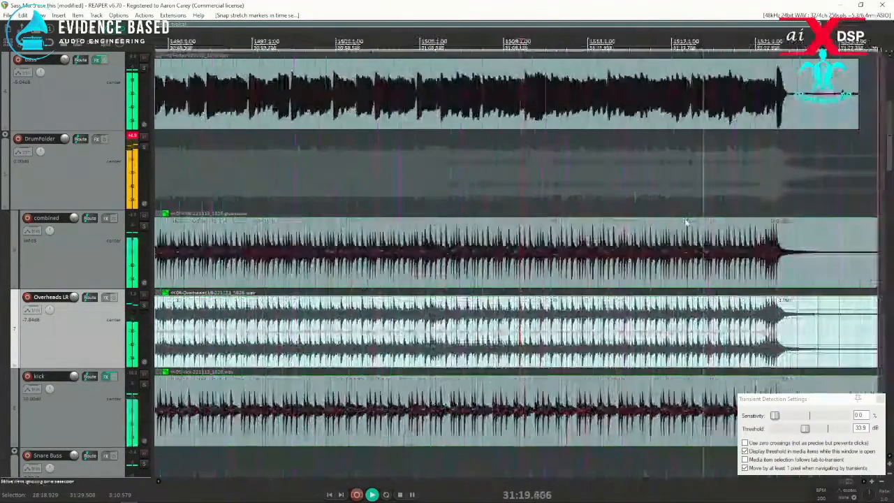
pyautogui.click(723, 248)
pyautogui.scroll(10, 705, 266)
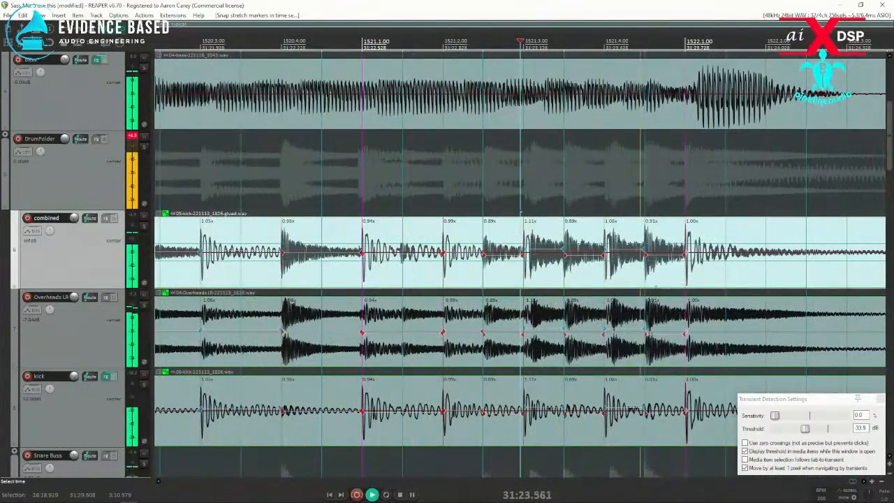
pyautogui.scroll(-12, 651, 285)
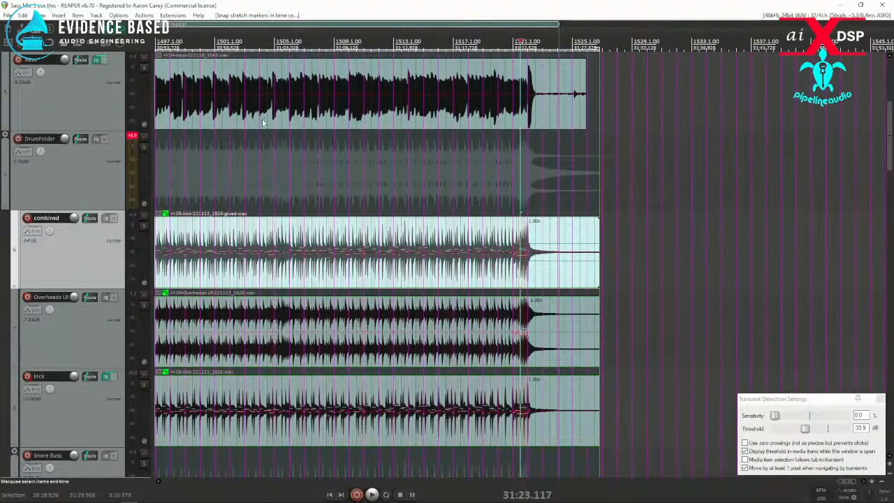
# Return to the project's beginning and remove the region that lies before the first song's drum recordings.
pyautogui.scroll(-10, 345, 214)
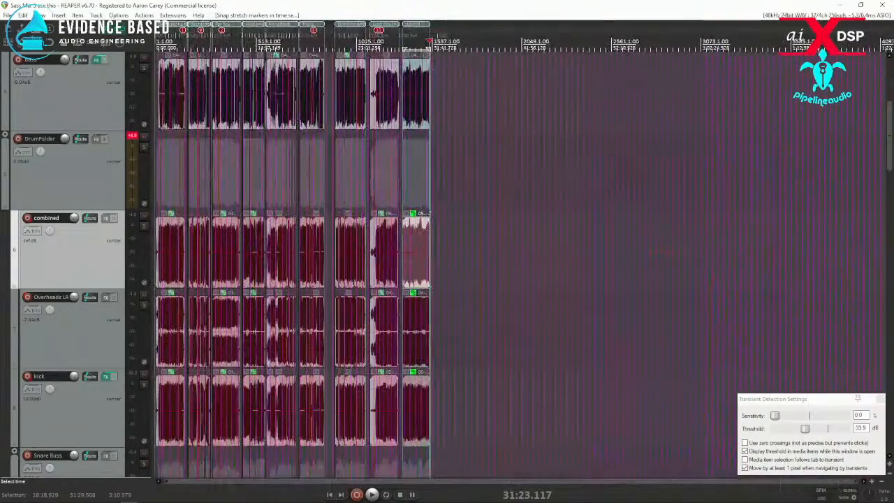
pyautogui.click(175, 171)
pyautogui.scroll(9, 175, 172)
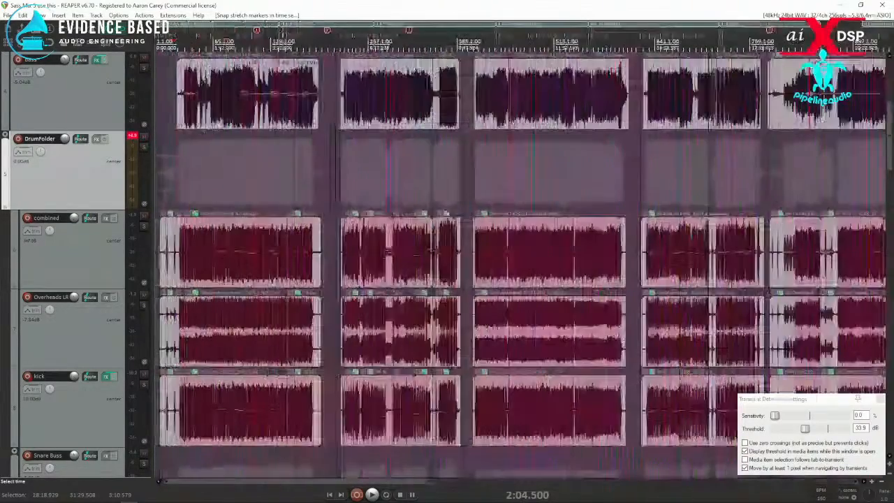
pyautogui.scroll(-2, 175, 172)
pyautogui.click(170, 172)
pyautogui.scroll(6, 170, 172)
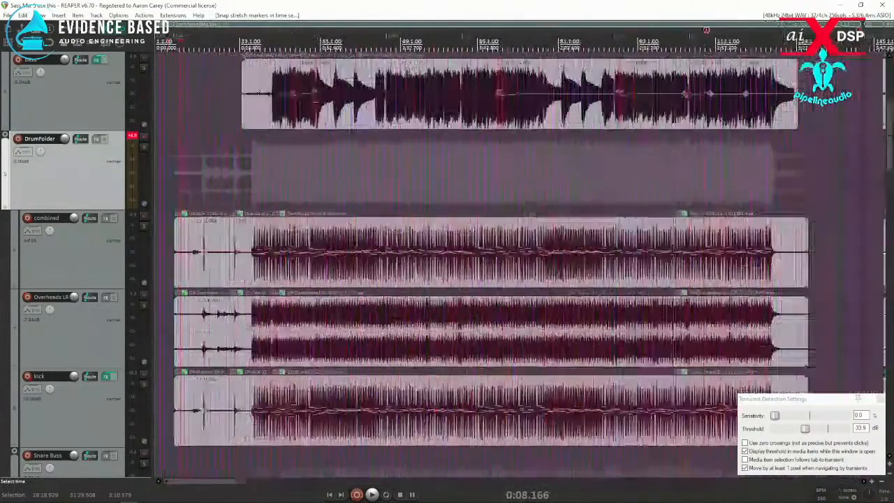
pyautogui.rightClick(165, 25)
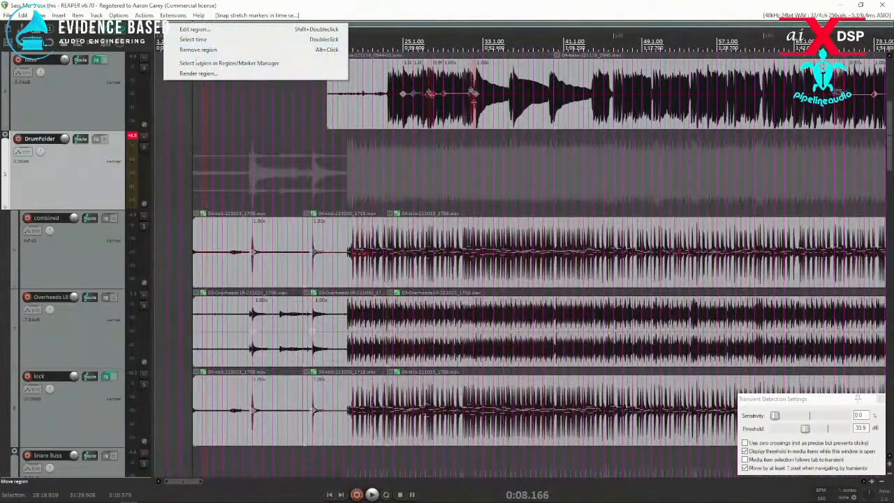
pyautogui.click(194, 49)
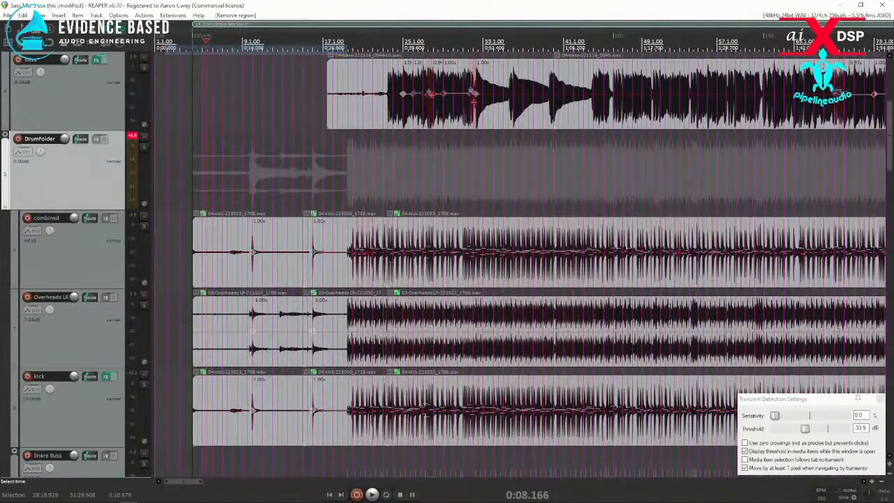
# Remove the two short regions in the gap between the first and second songs.
pyautogui.scroll(-6, 194, 51)
pyautogui.click(500, 42)
pyautogui.scroll(6, 500, 42)
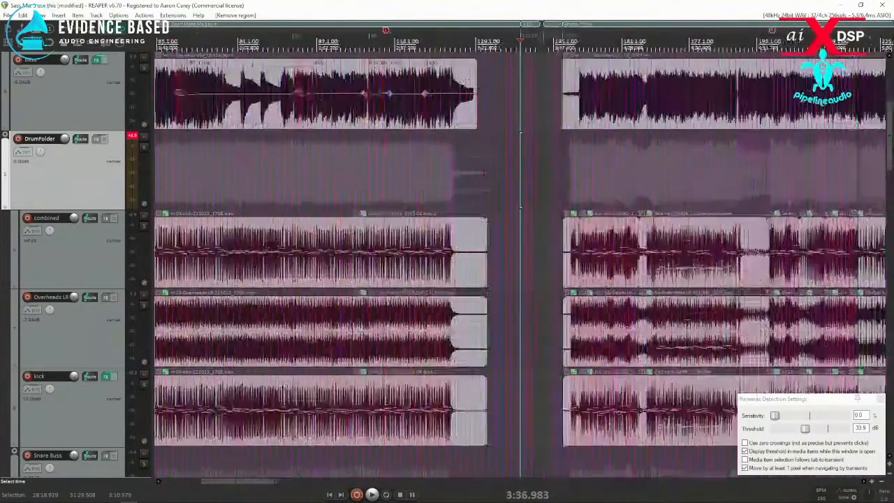
pyautogui.rightClick(533, 28)
pyautogui.click(562, 50)
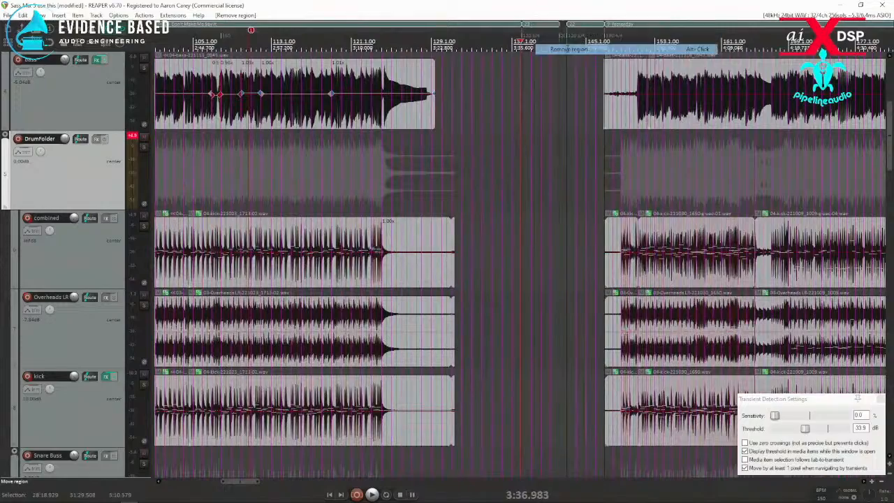
pyautogui.rightClick(578, 27)
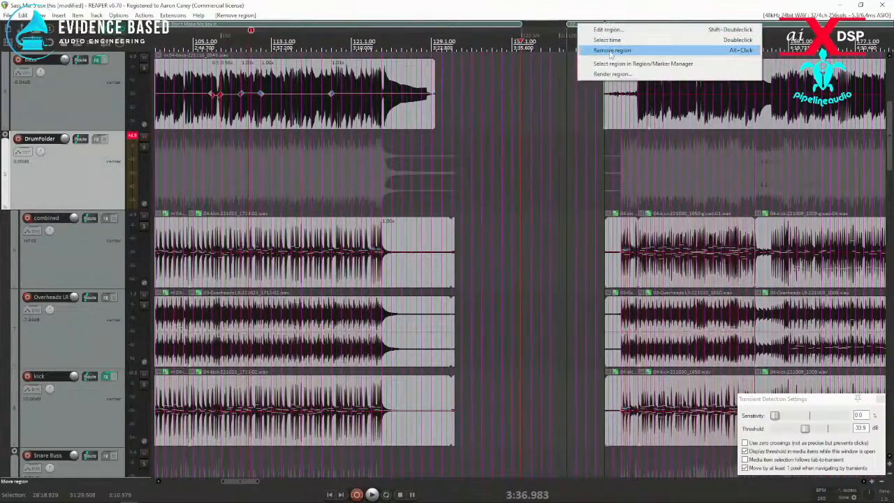
pyautogui.click(608, 51)
pyautogui.scroll(-6, 608, 51)
pyautogui.scroll(-3, 608, 51)
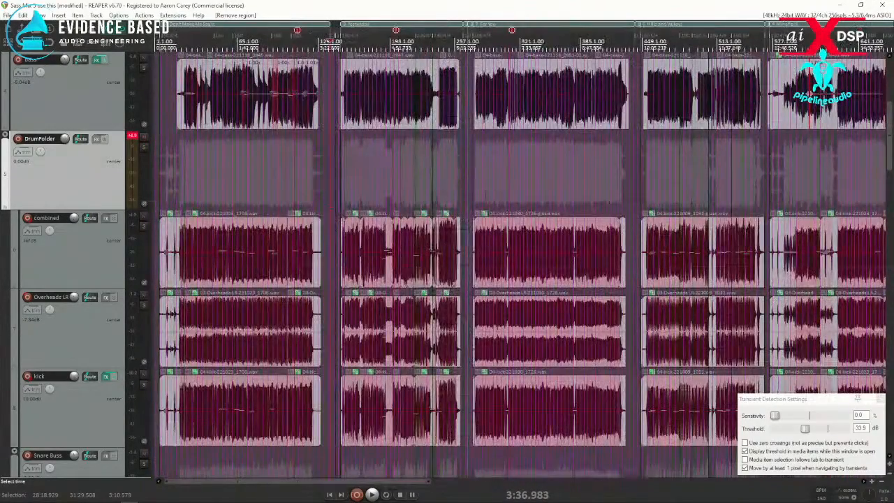
# Remove the surplus regions in the gaps between the second and third songs and between the third and fourth songs.
pyautogui.click(464, 40)
pyautogui.scroll(10, 519, 40)
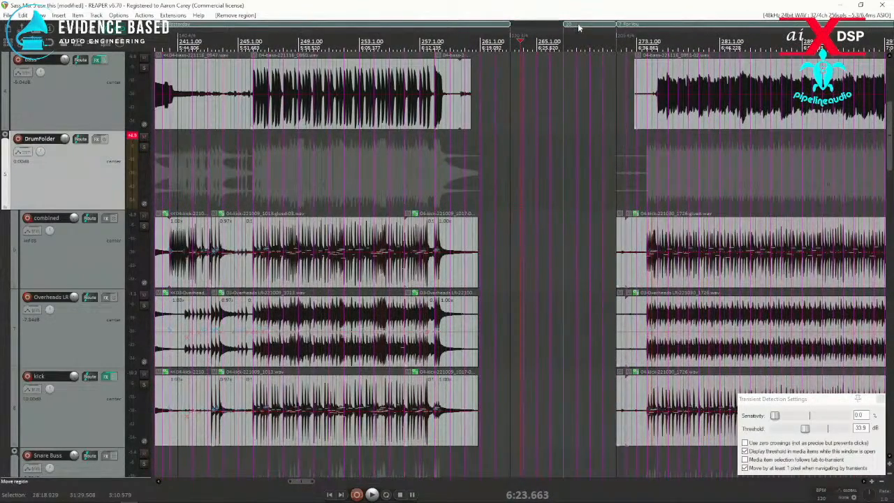
pyautogui.scroll(-10, 578, 28)
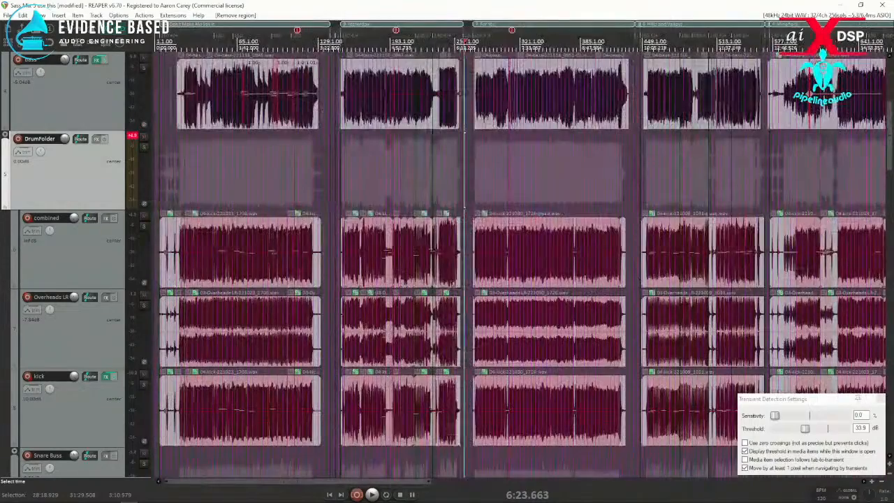
pyautogui.click(640, 40)
pyautogui.scroll(10, 519, 28)
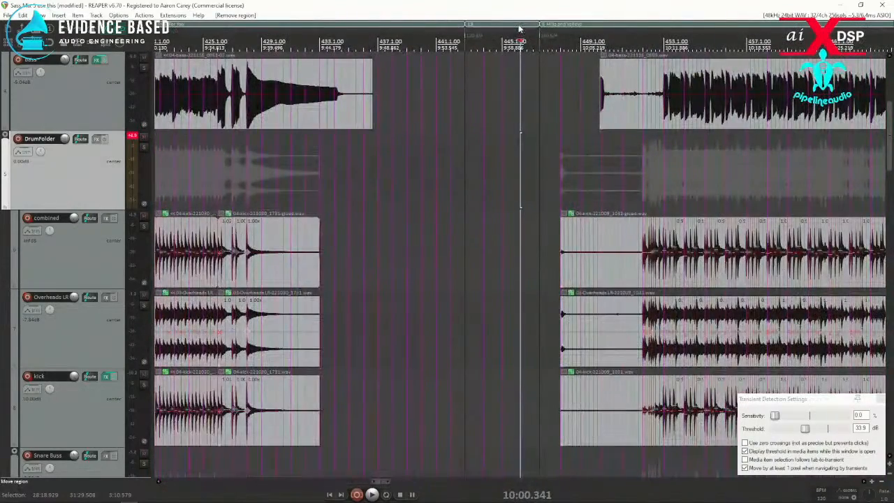
pyautogui.scroll(-9, 520, 28)
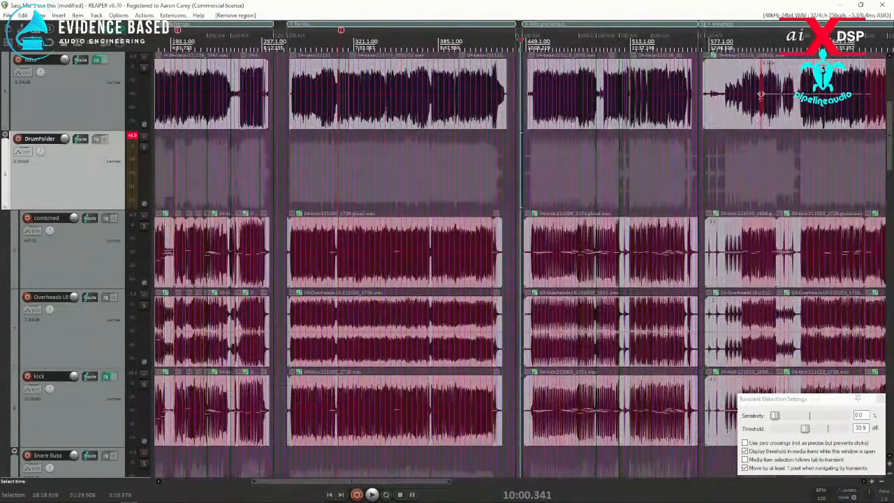
# Remove the surplus regions in the gaps between the fourth and fifth songs and between the fifth and sixth songs.
pyautogui.scroll(8, 701, 39)
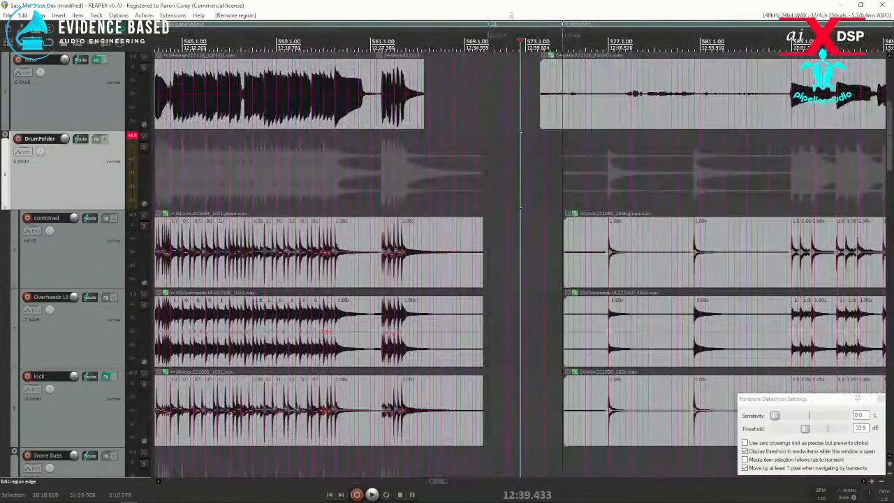
pyautogui.scroll(-8, 563, 94)
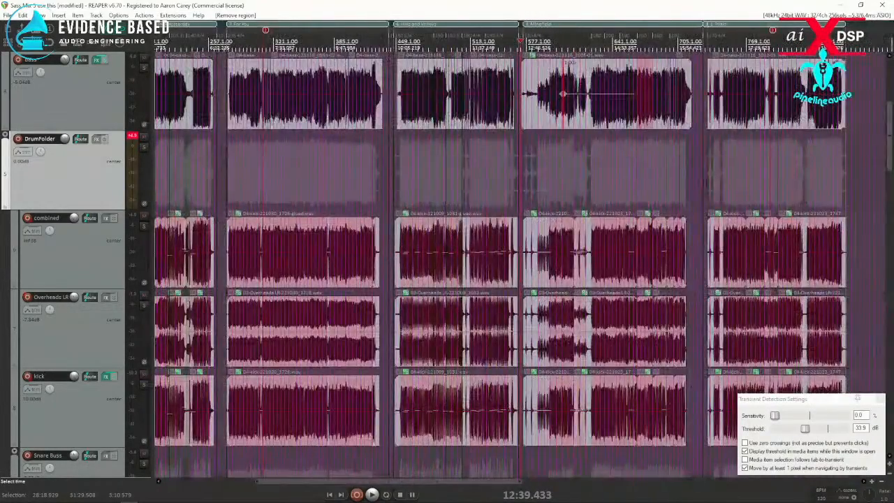
pyautogui.click(706, 39)
pyautogui.scroll(8, 706, 39)
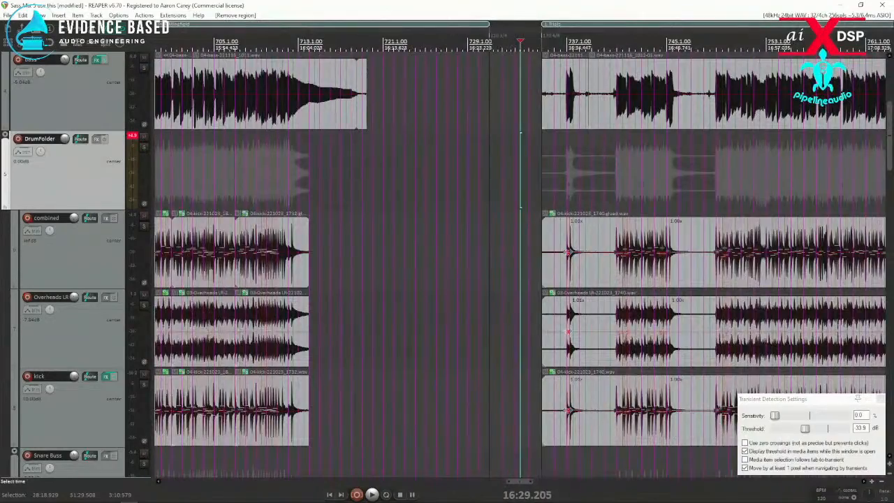
pyautogui.scroll(-8, 520, 210)
# Look over the whole timeline for leftover regions between songs and save the project.
pyautogui.scroll(-3, 520, 209)
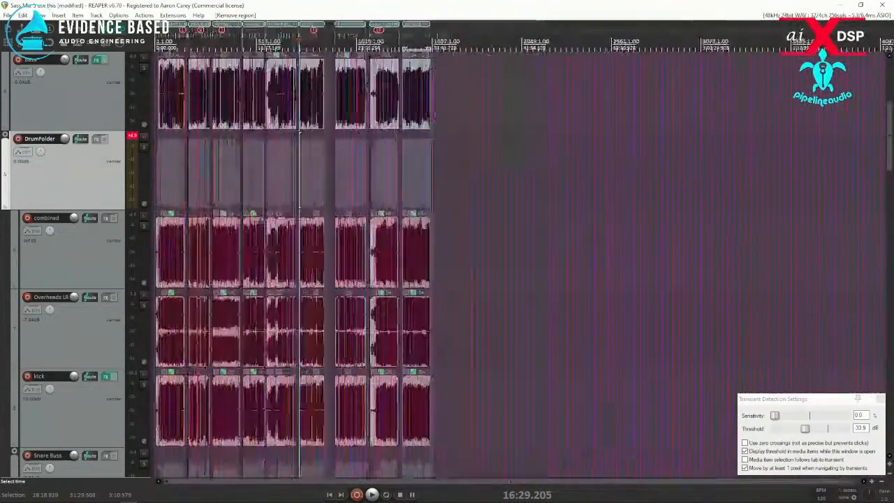
pyautogui.scroll(-3, 461, 163)
pyautogui.scroll(8, 461, 163)
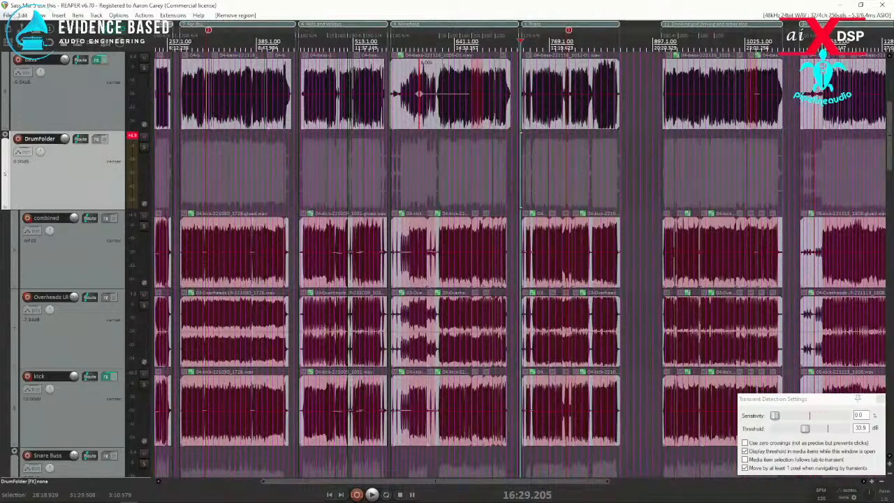
# Set up a render of the master mix in MP3 (encoder by LAME project) format with stereo channels.
pyautogui.click(7, 16)
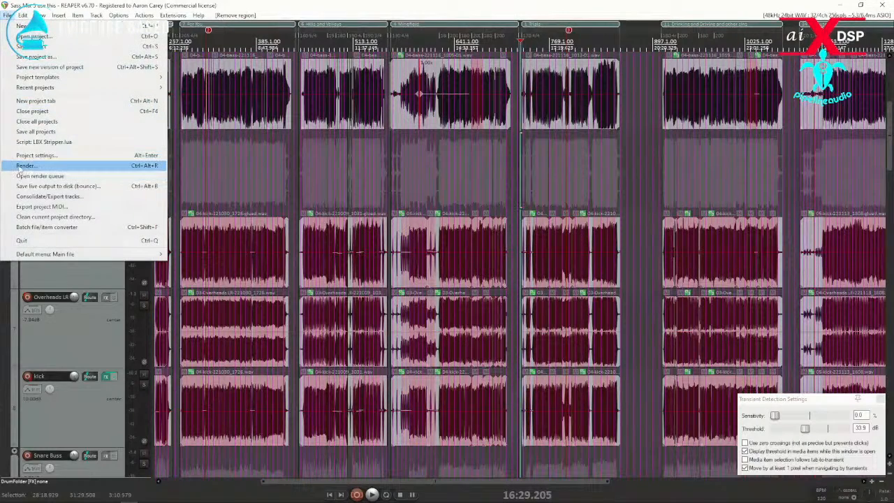
pyautogui.click(20, 166)
pyautogui.click(230, 245)
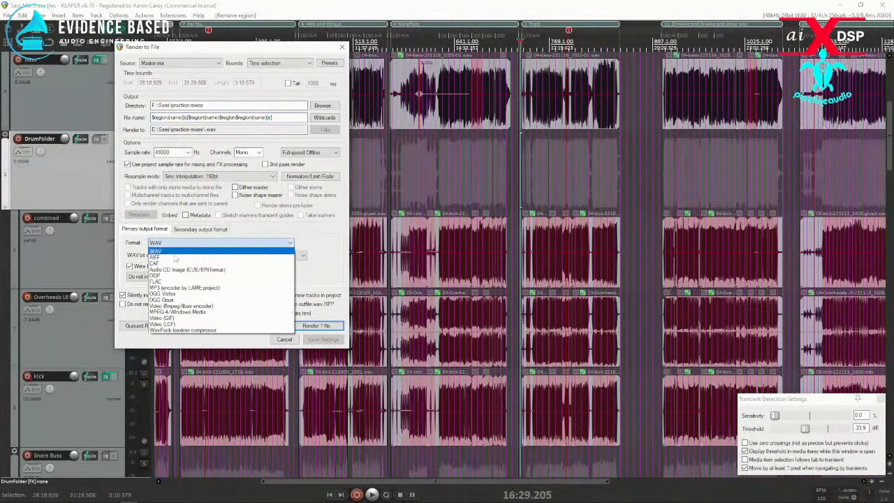
pyautogui.click(173, 289)
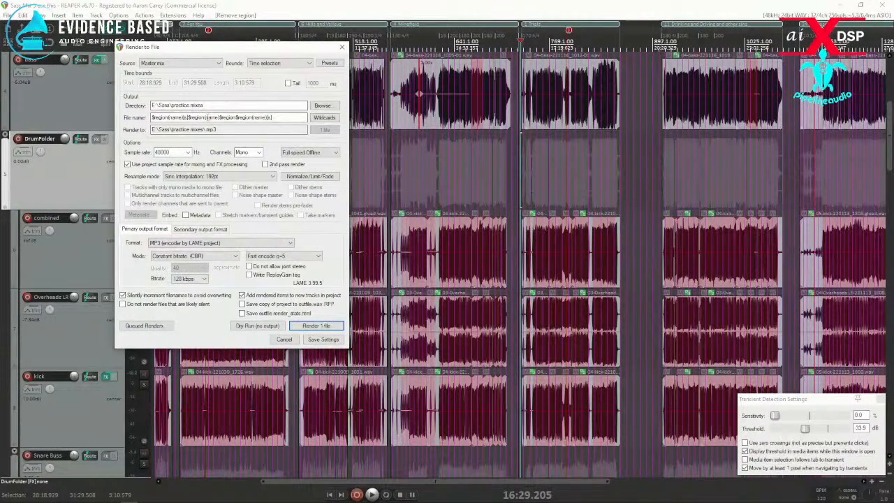
pyautogui.click(256, 153)
pyautogui.click(249, 167)
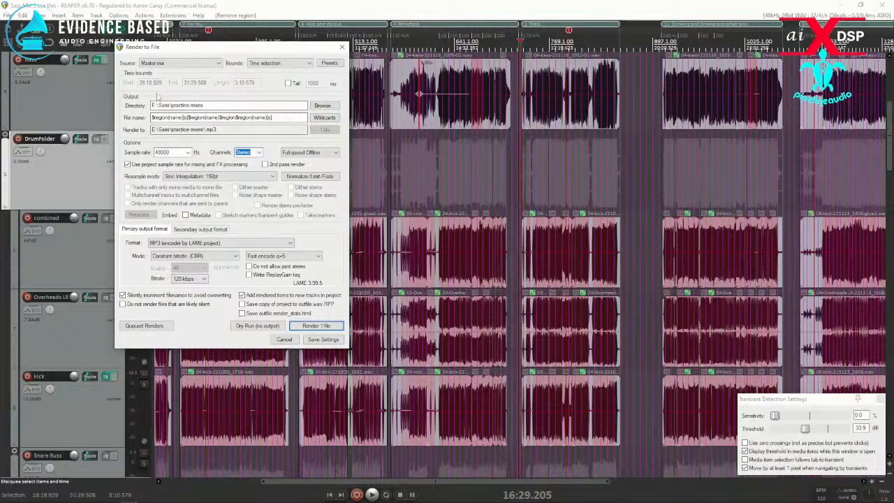
# Set the render bounds to all project regions and render each region to its own file.
pyautogui.click(274, 65)
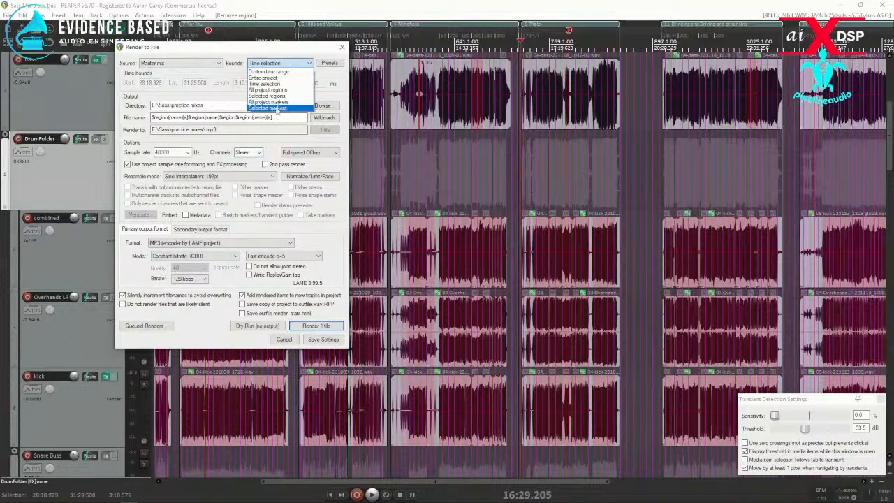
pyautogui.click(269, 90)
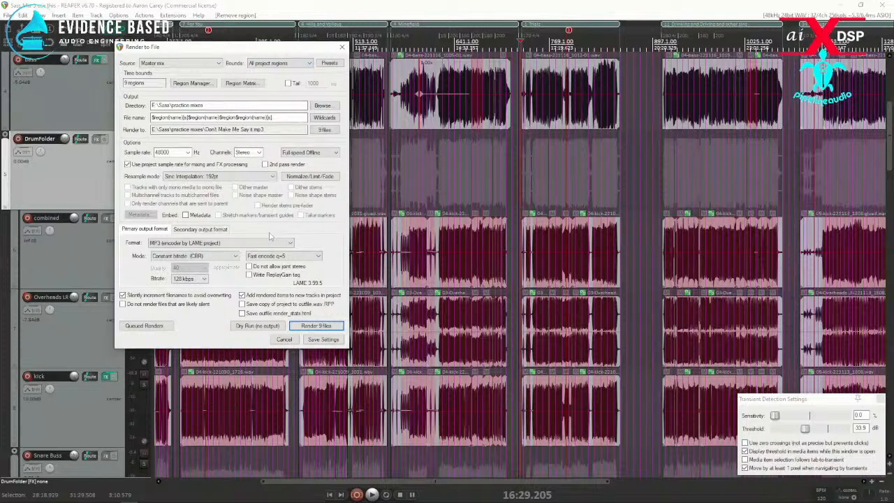
pyautogui.click(319, 328)
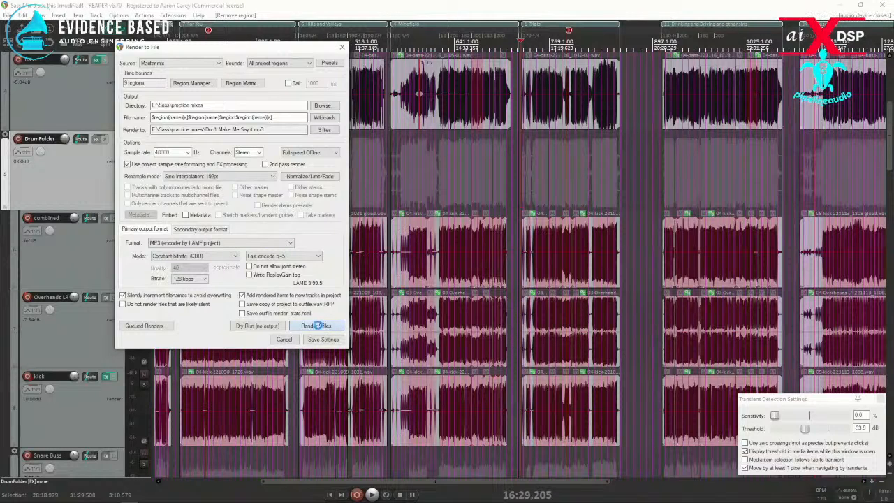